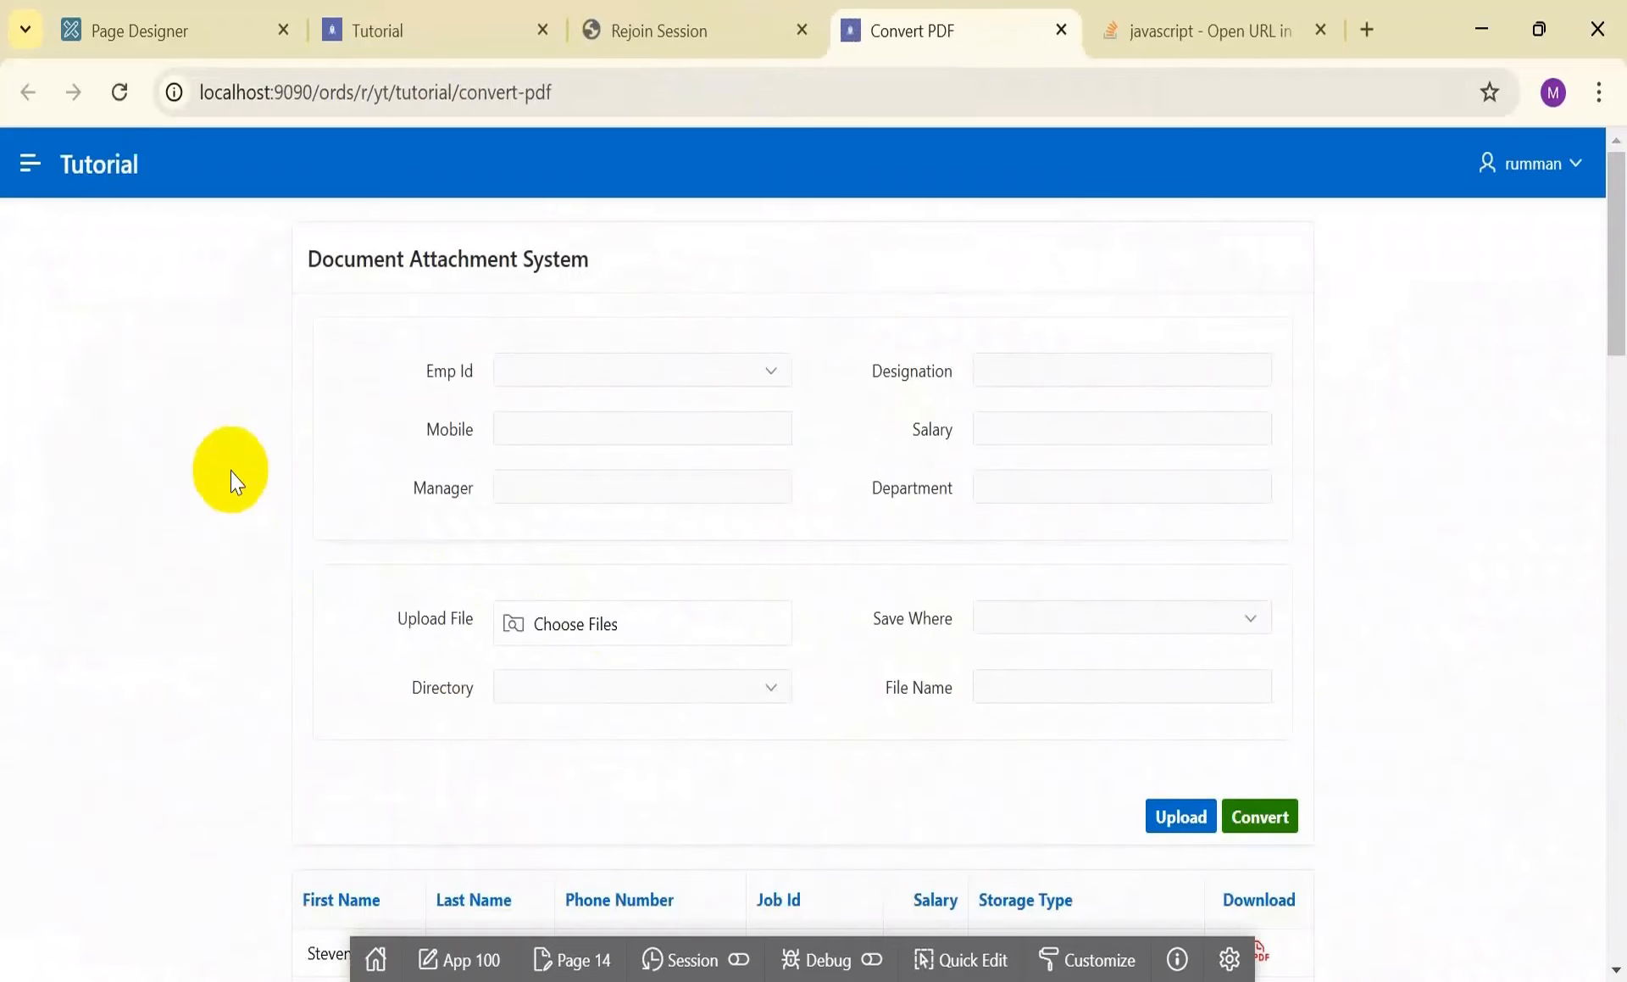
Follow the Check link on the external Rejoin Session page to the Convert PDF page, and close that page
scroll(708, 631, "down", 2)
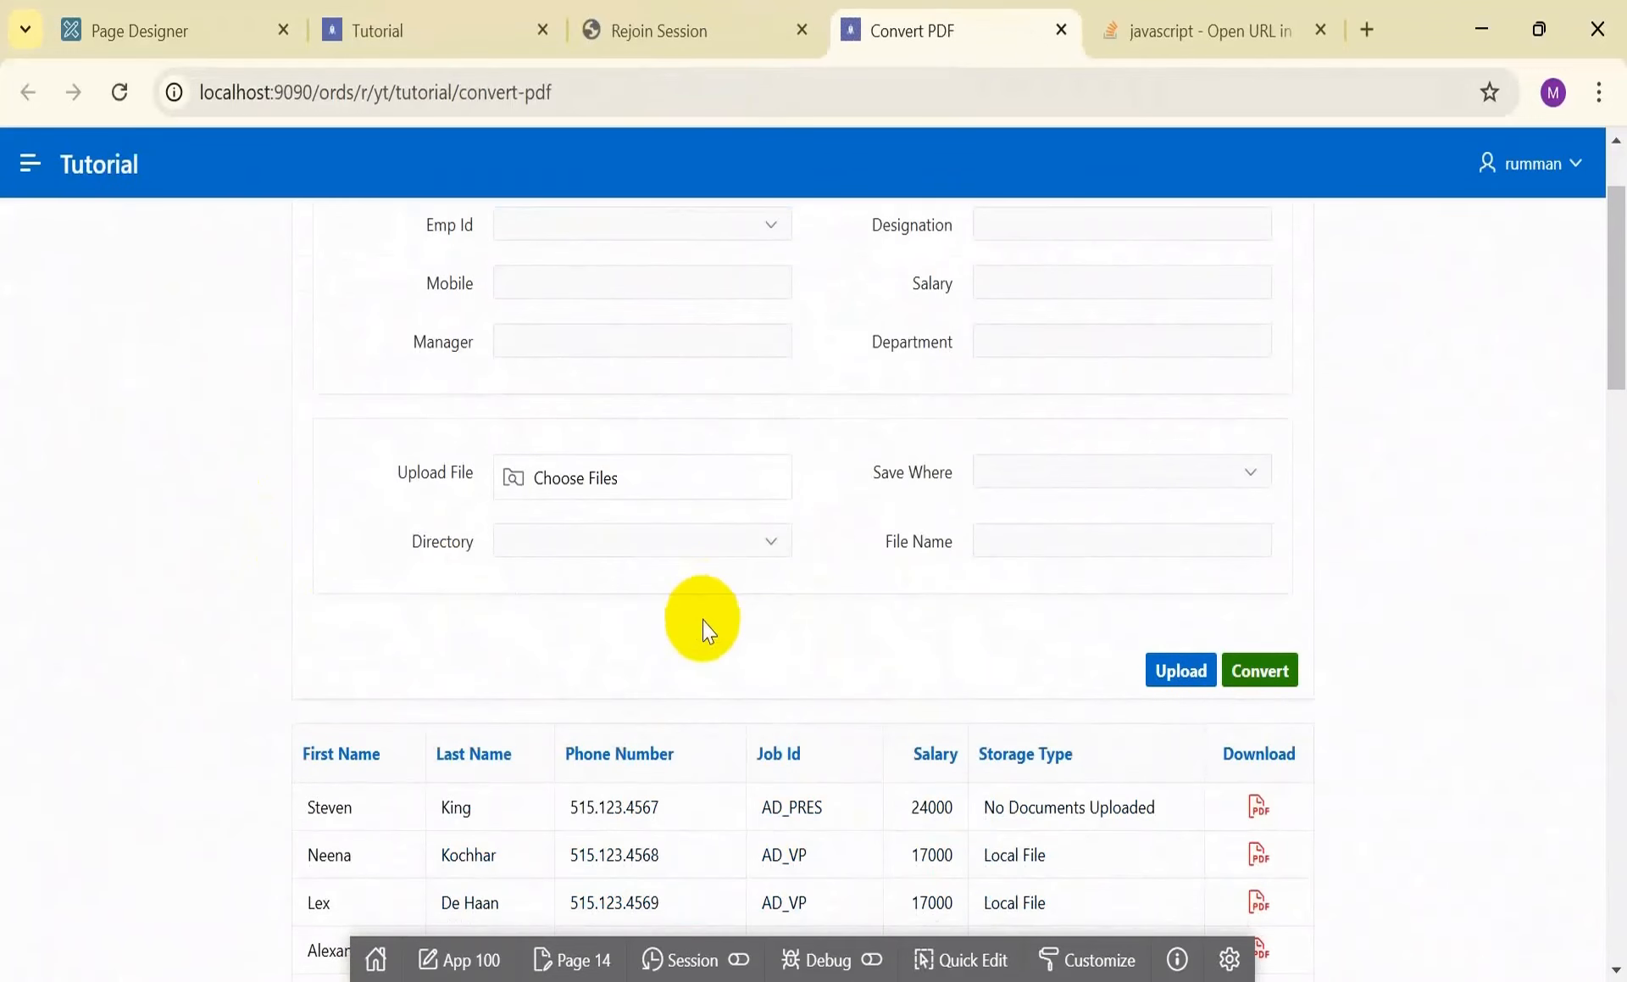
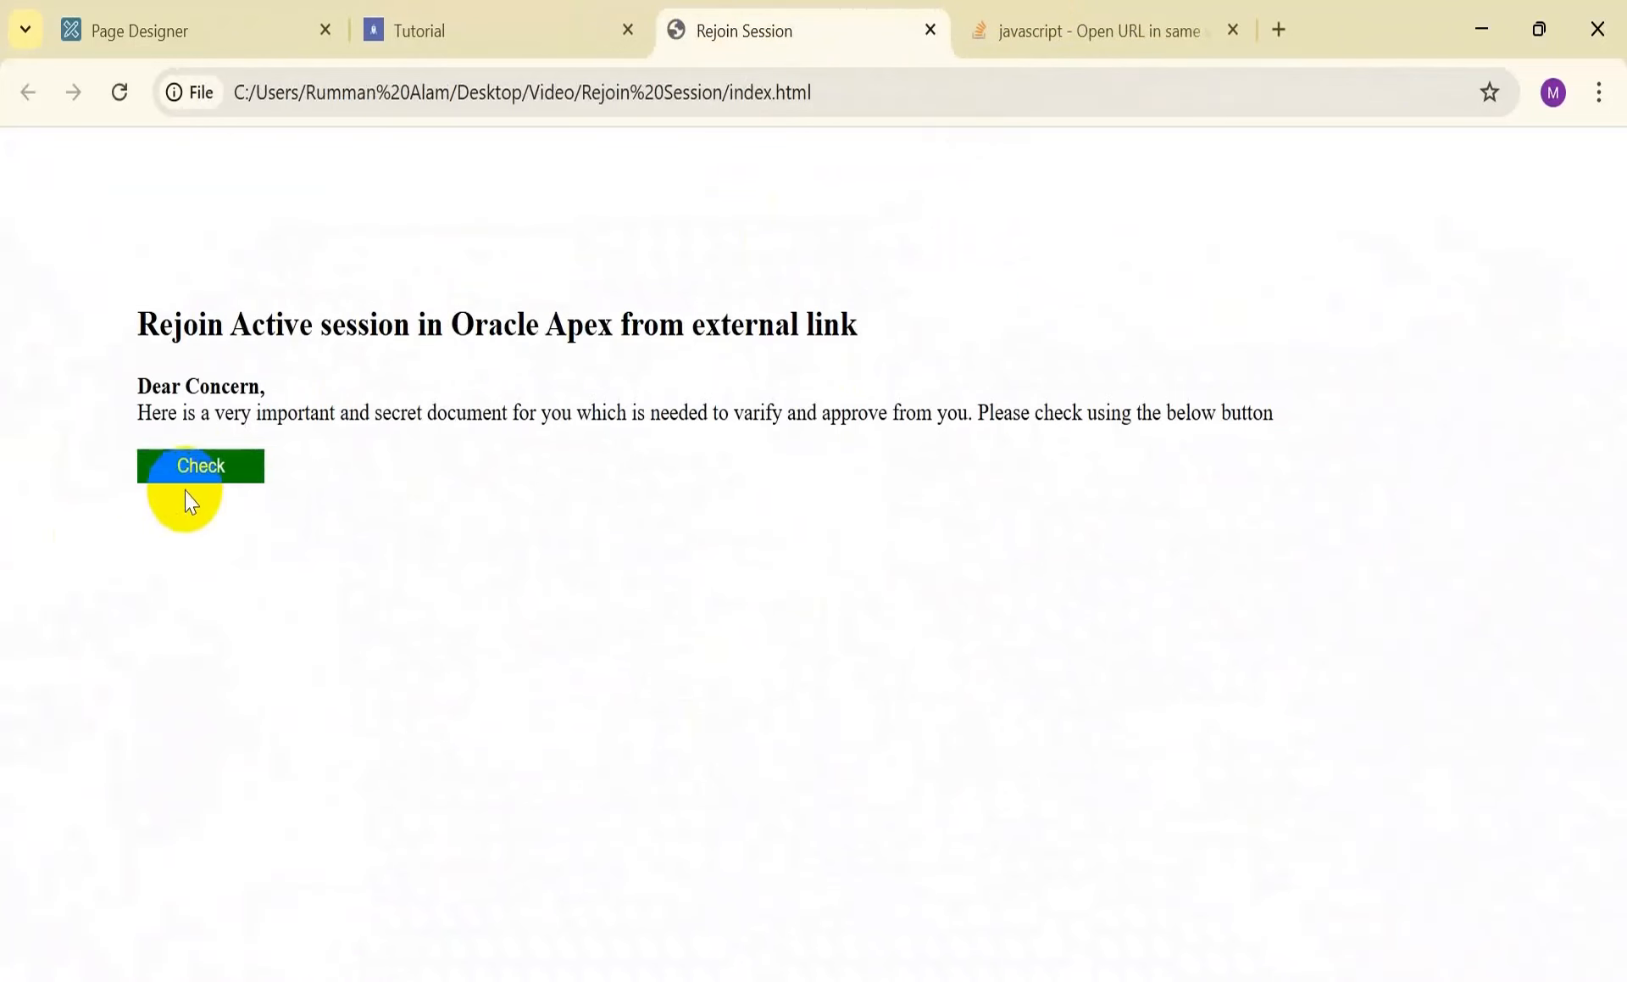
left_click(196, 473)
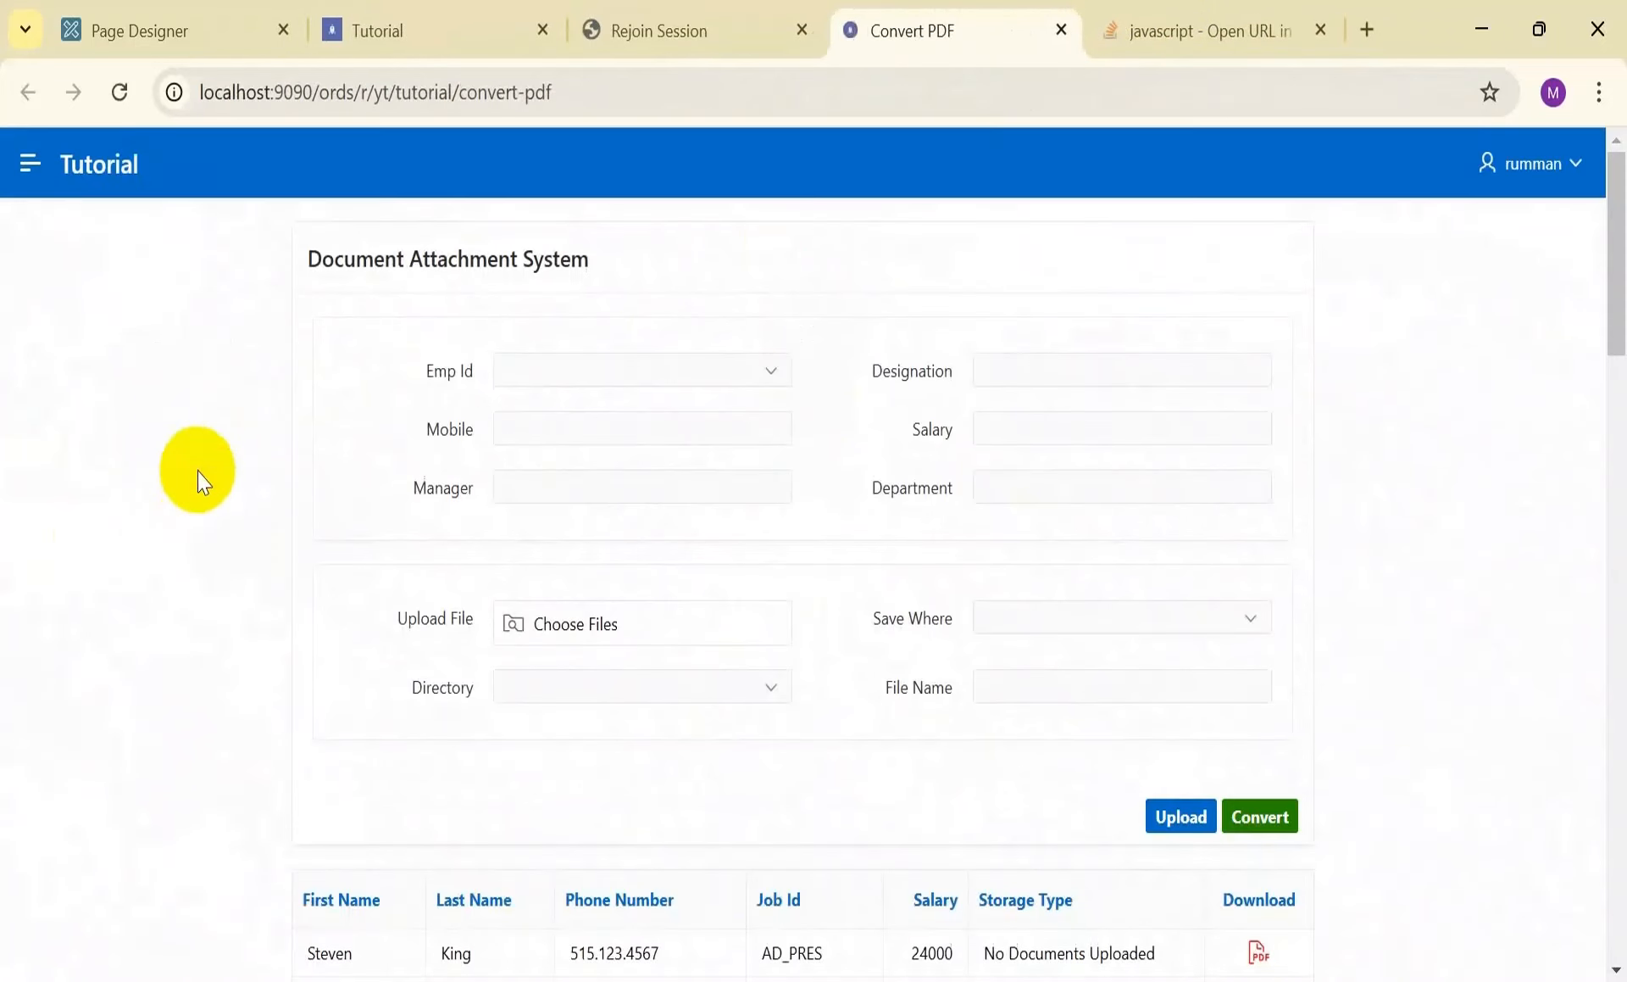
left_click(1062, 30)
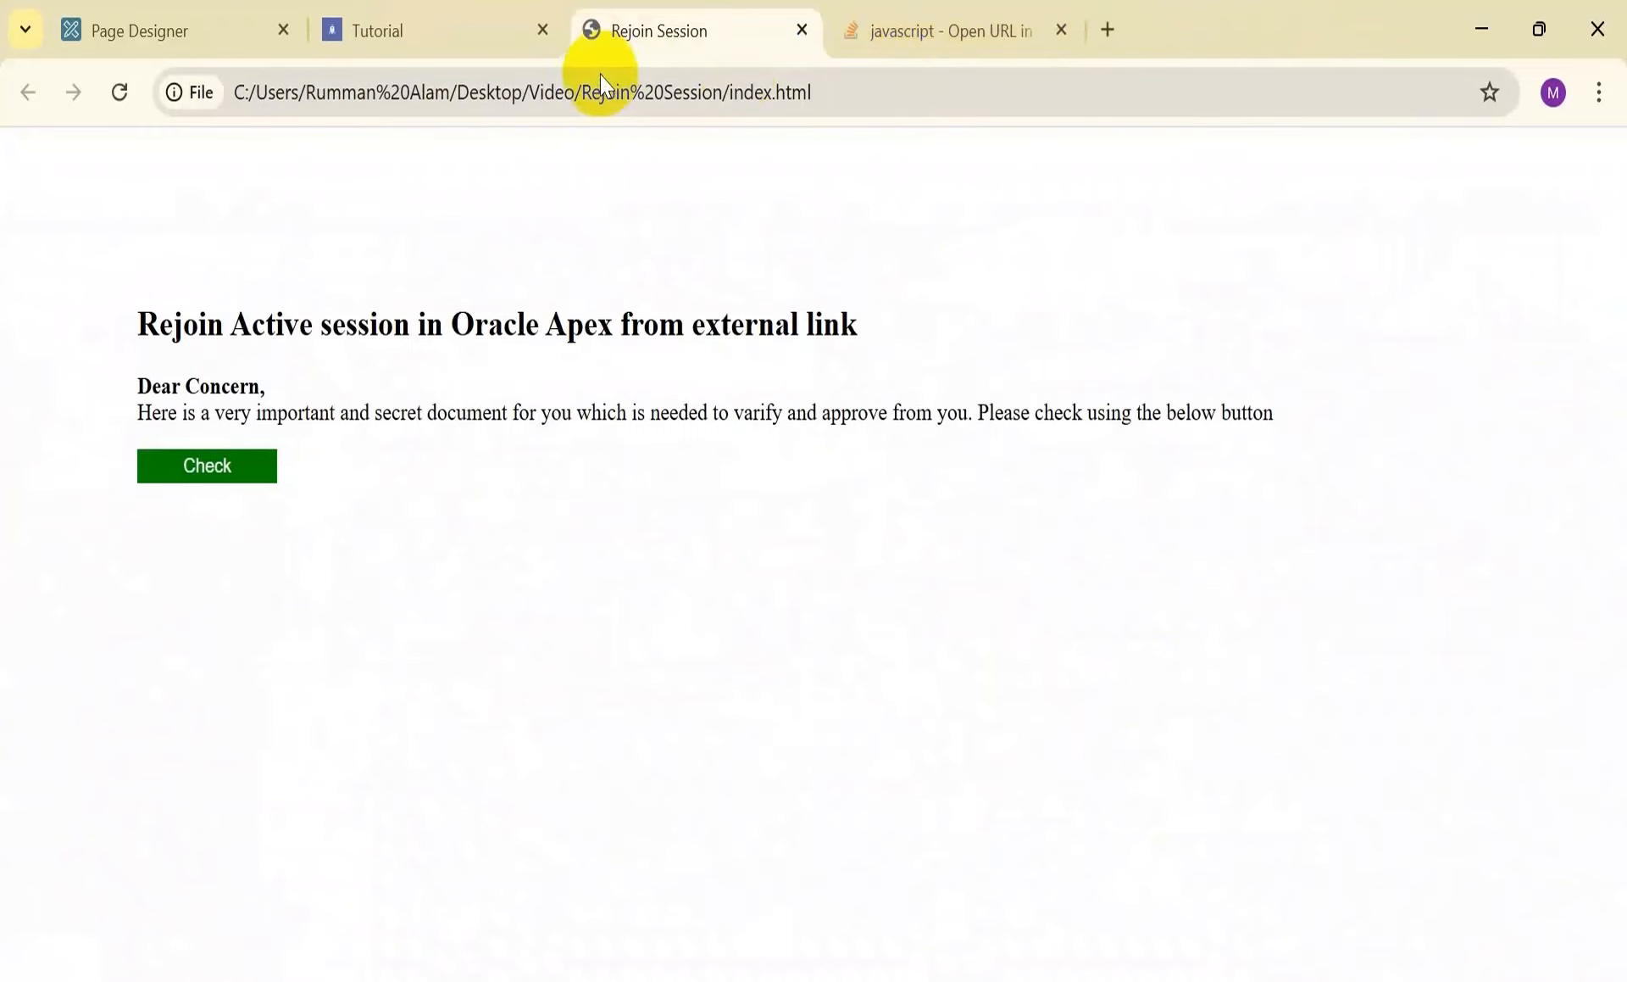
Jump from the Tutorial application to the Test-1 application and return to the main application
left_click(444, 34)
left_click(494, 274)
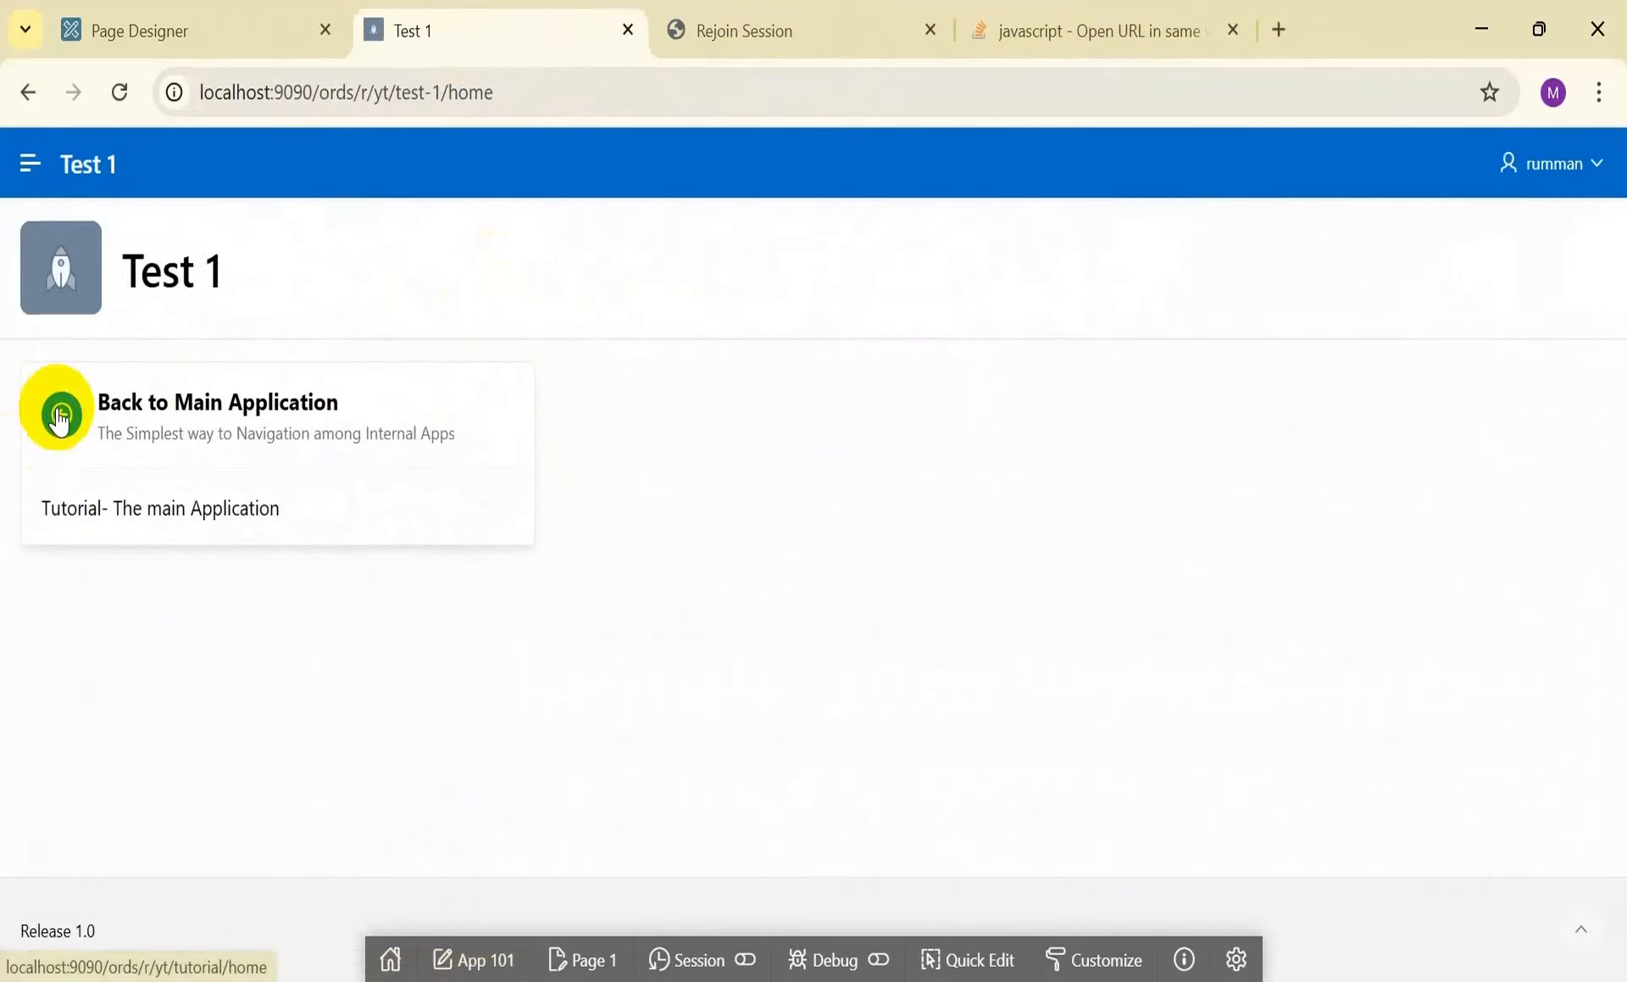
left_click(59, 417)
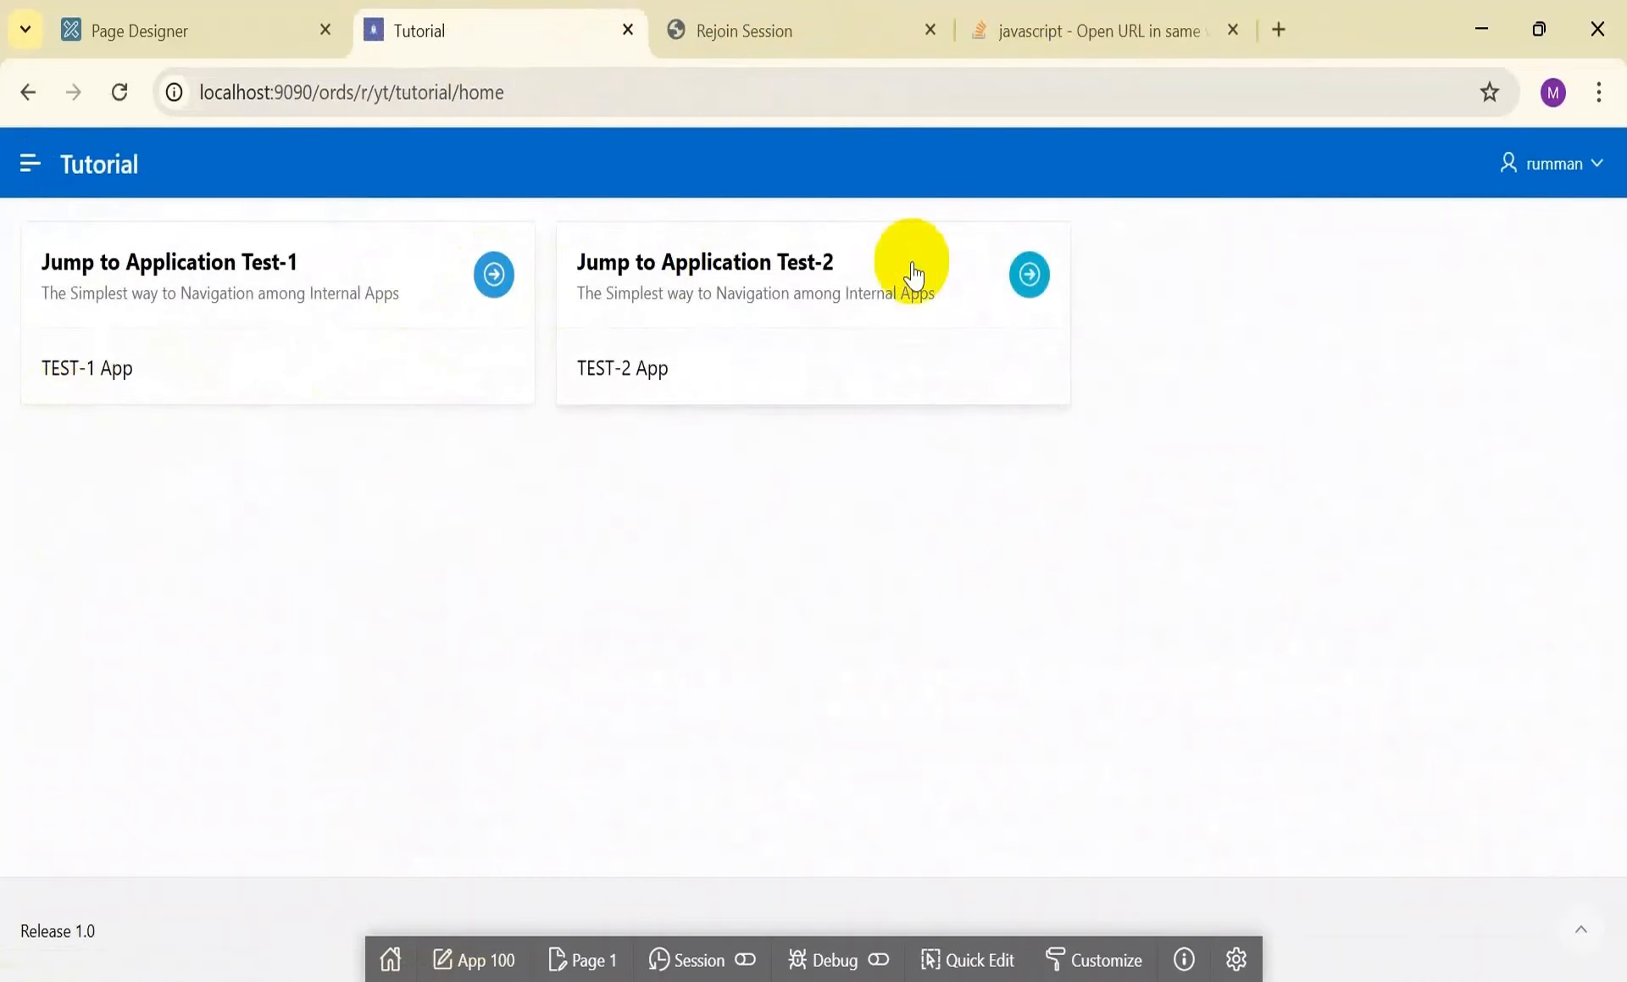
Jump from the Tutorial application to Test-2, on to Test-1, and return to the main application
left_click(1030, 274)
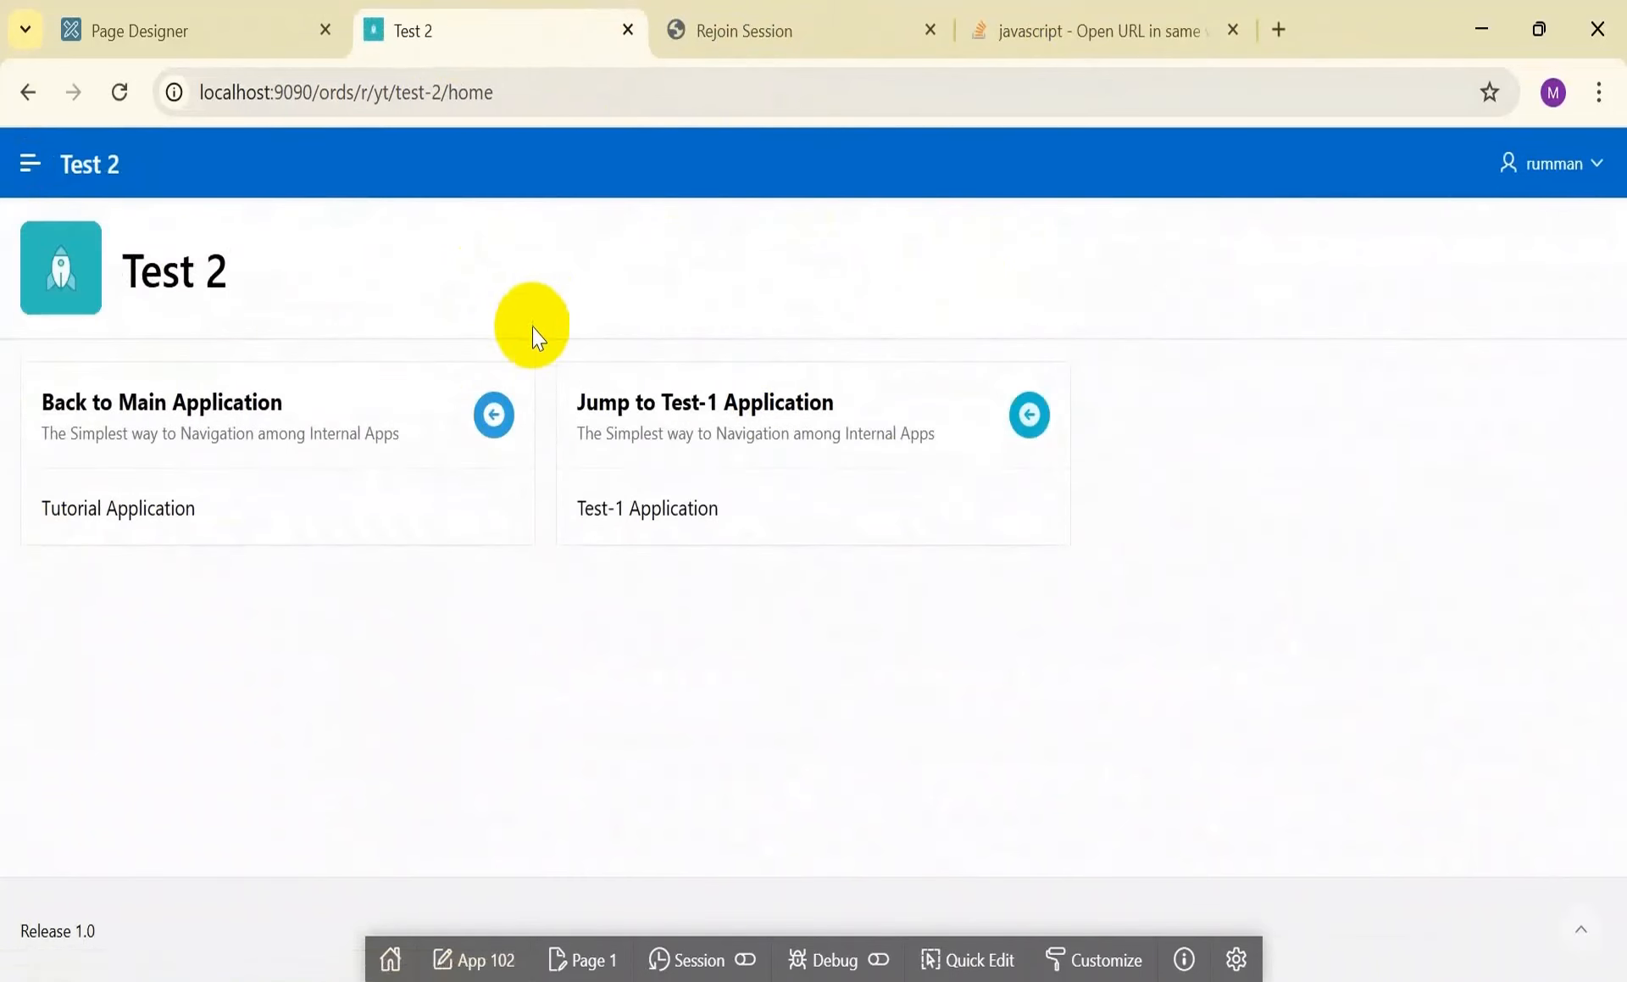
left_click(1030, 415)
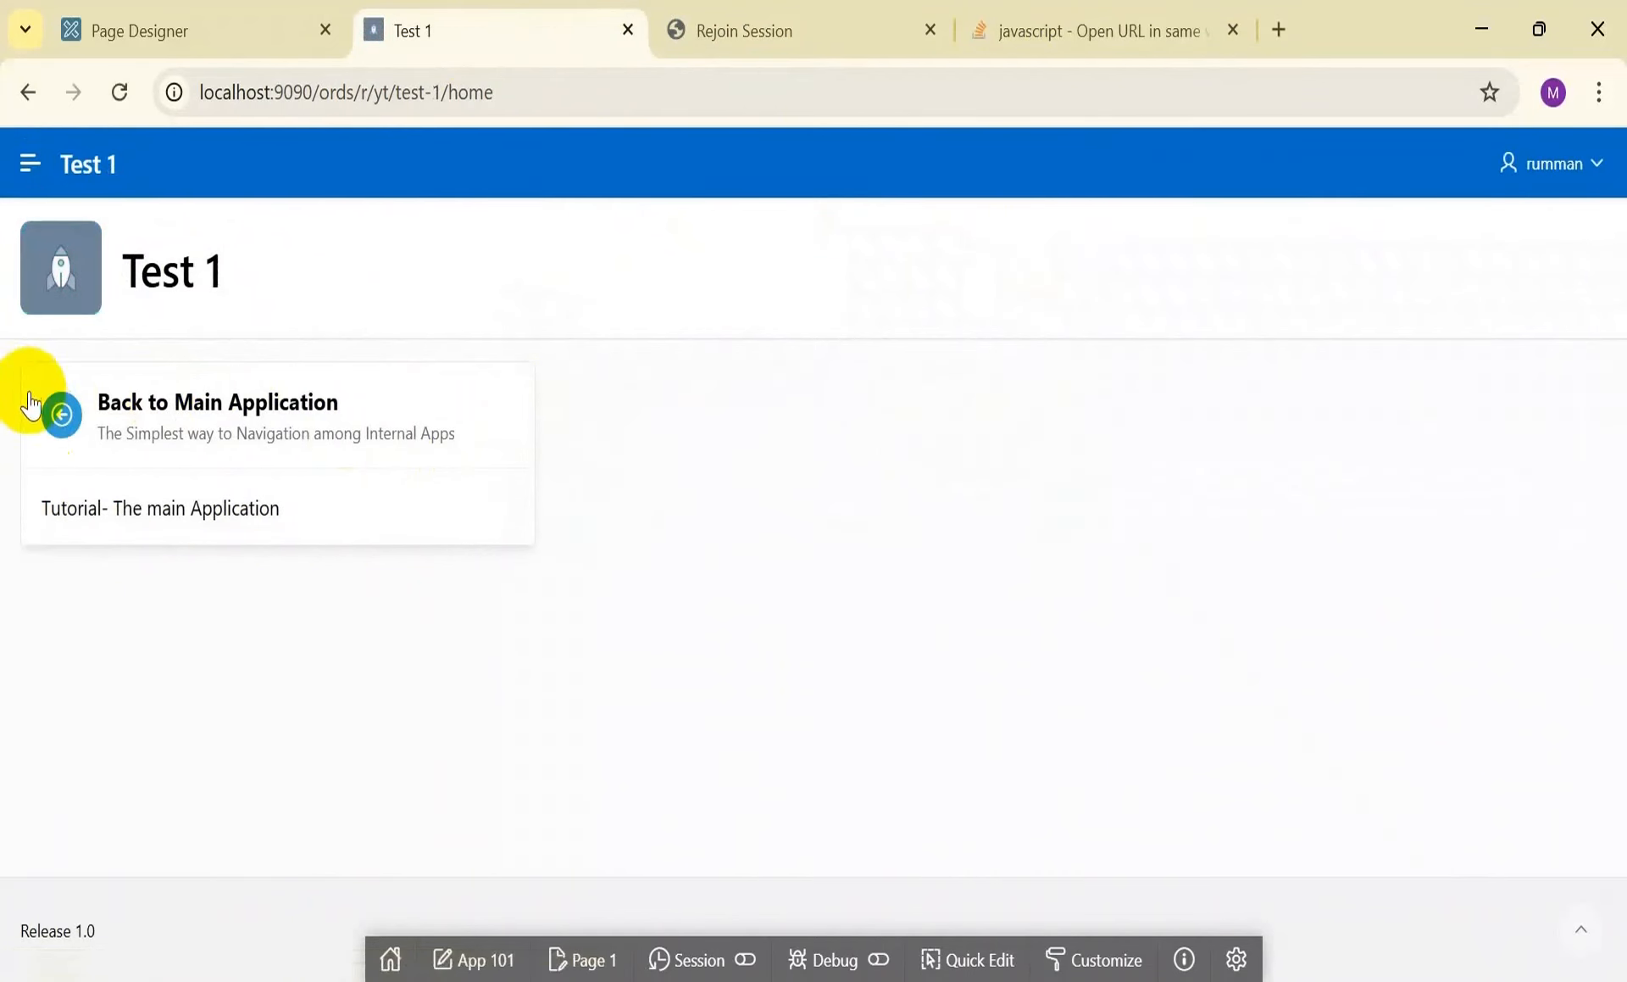
left_click(59, 412)
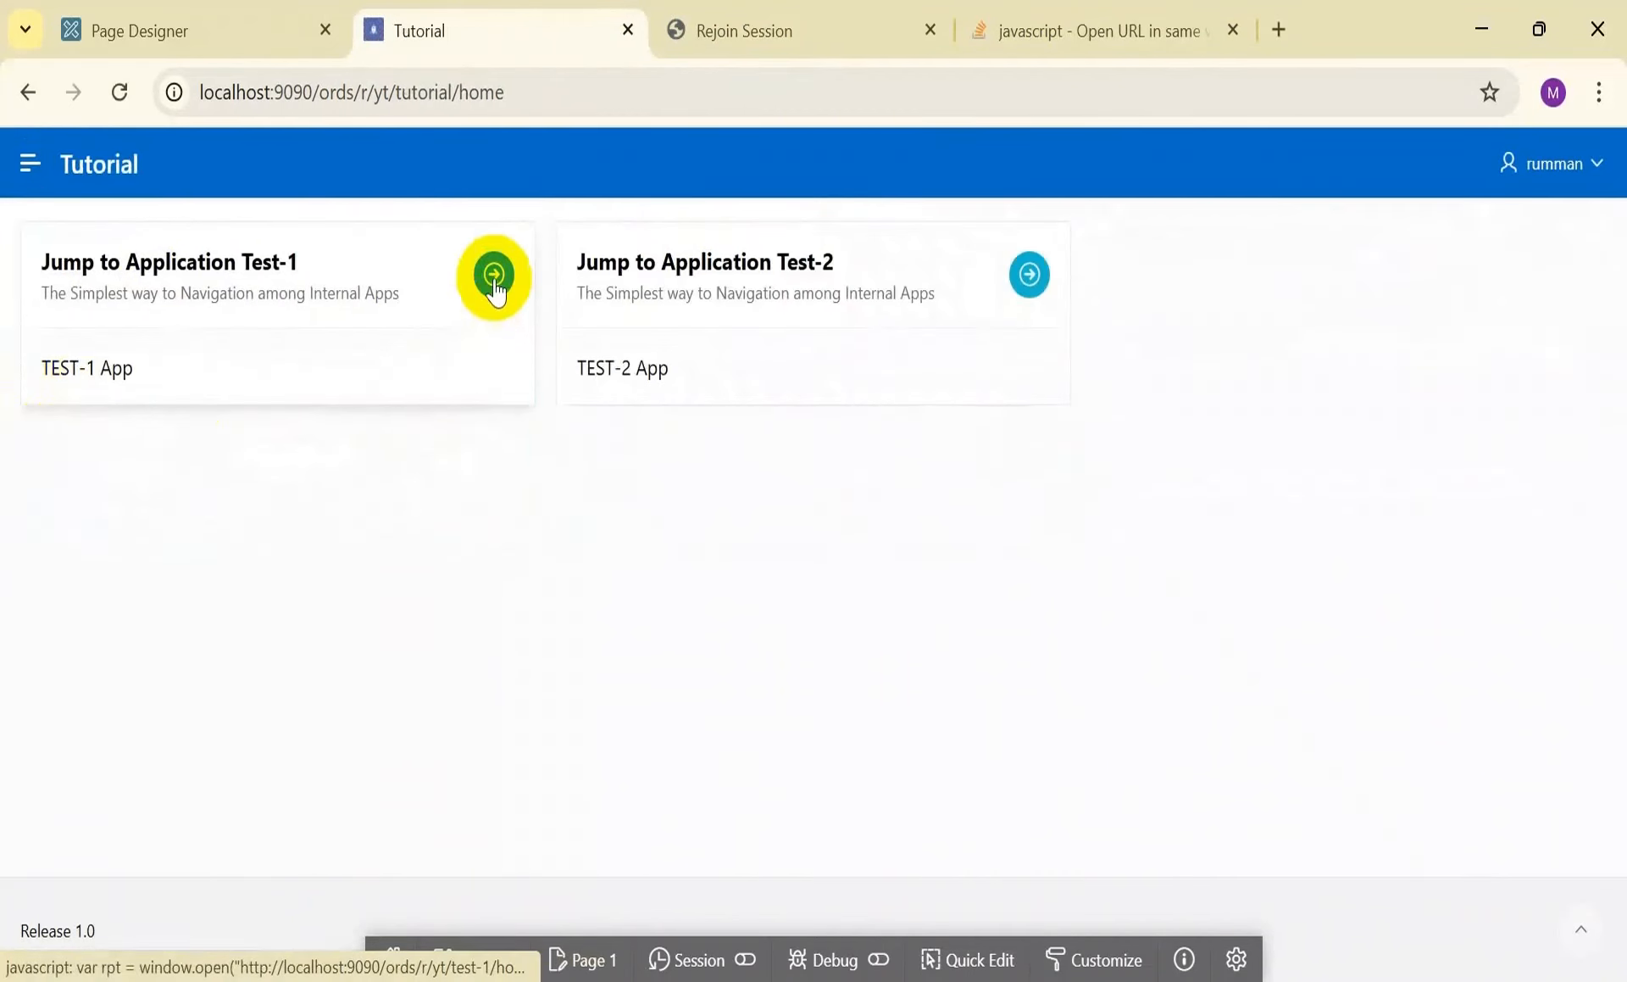
Make a round trip from the Tutorial application to Test-2, and follow the Check link on the Rejoin Session page
left_click(1029, 274)
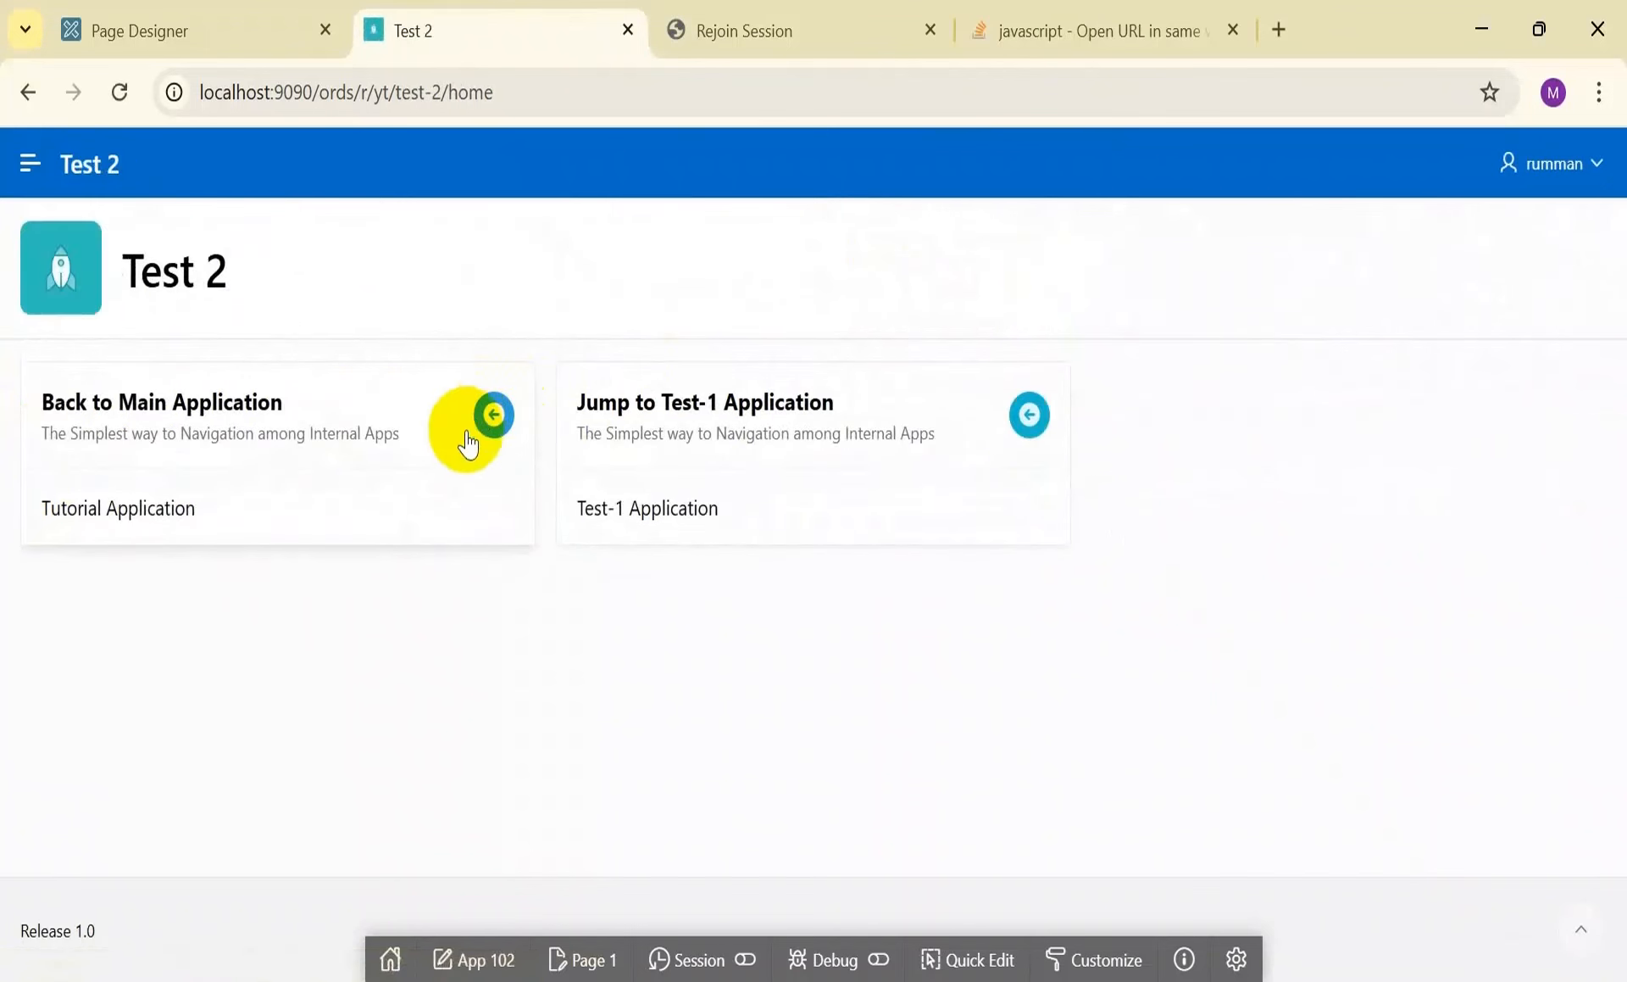
left_click(490, 415)
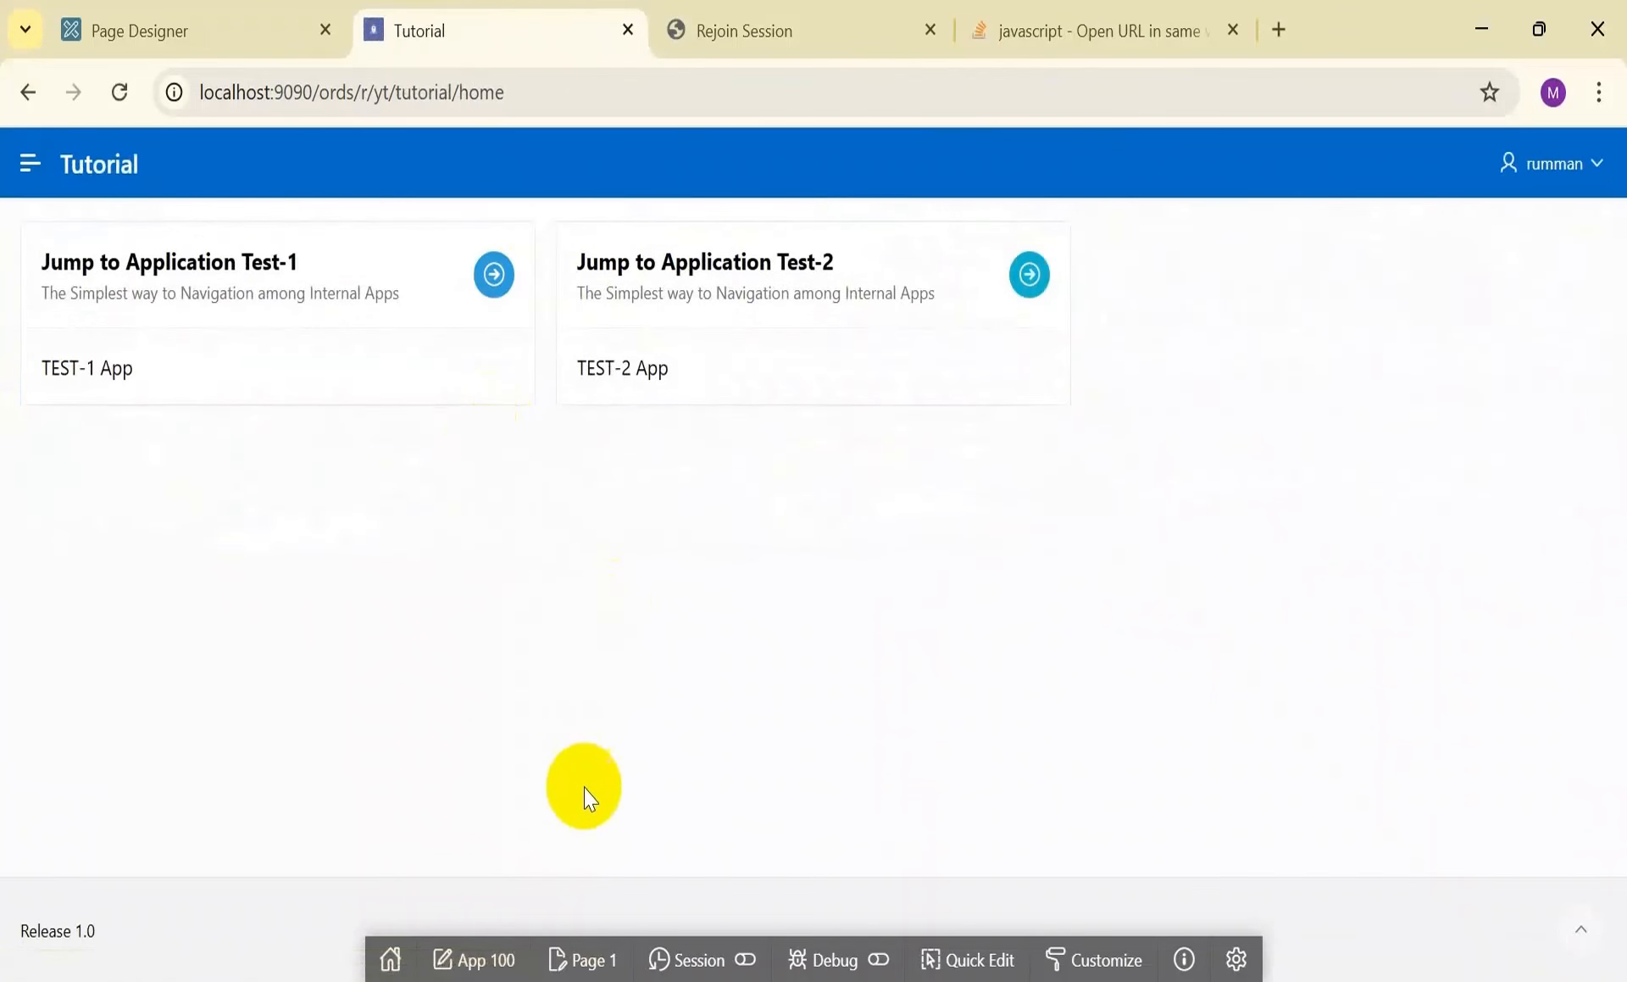
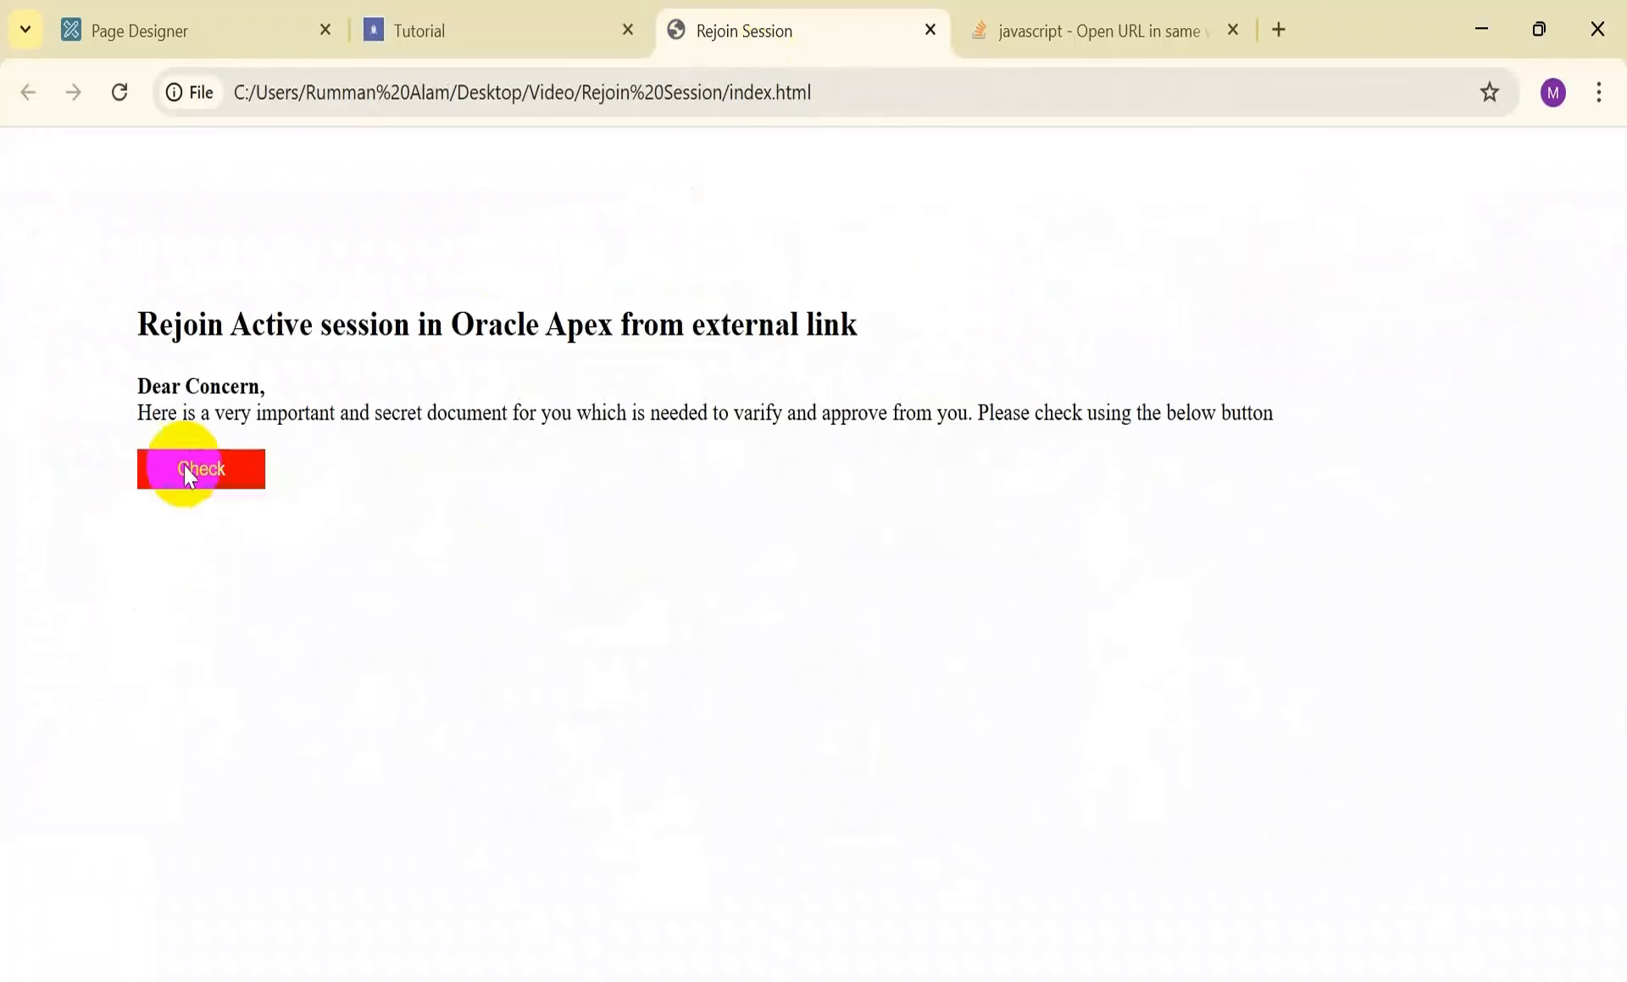
left_click(193, 466)
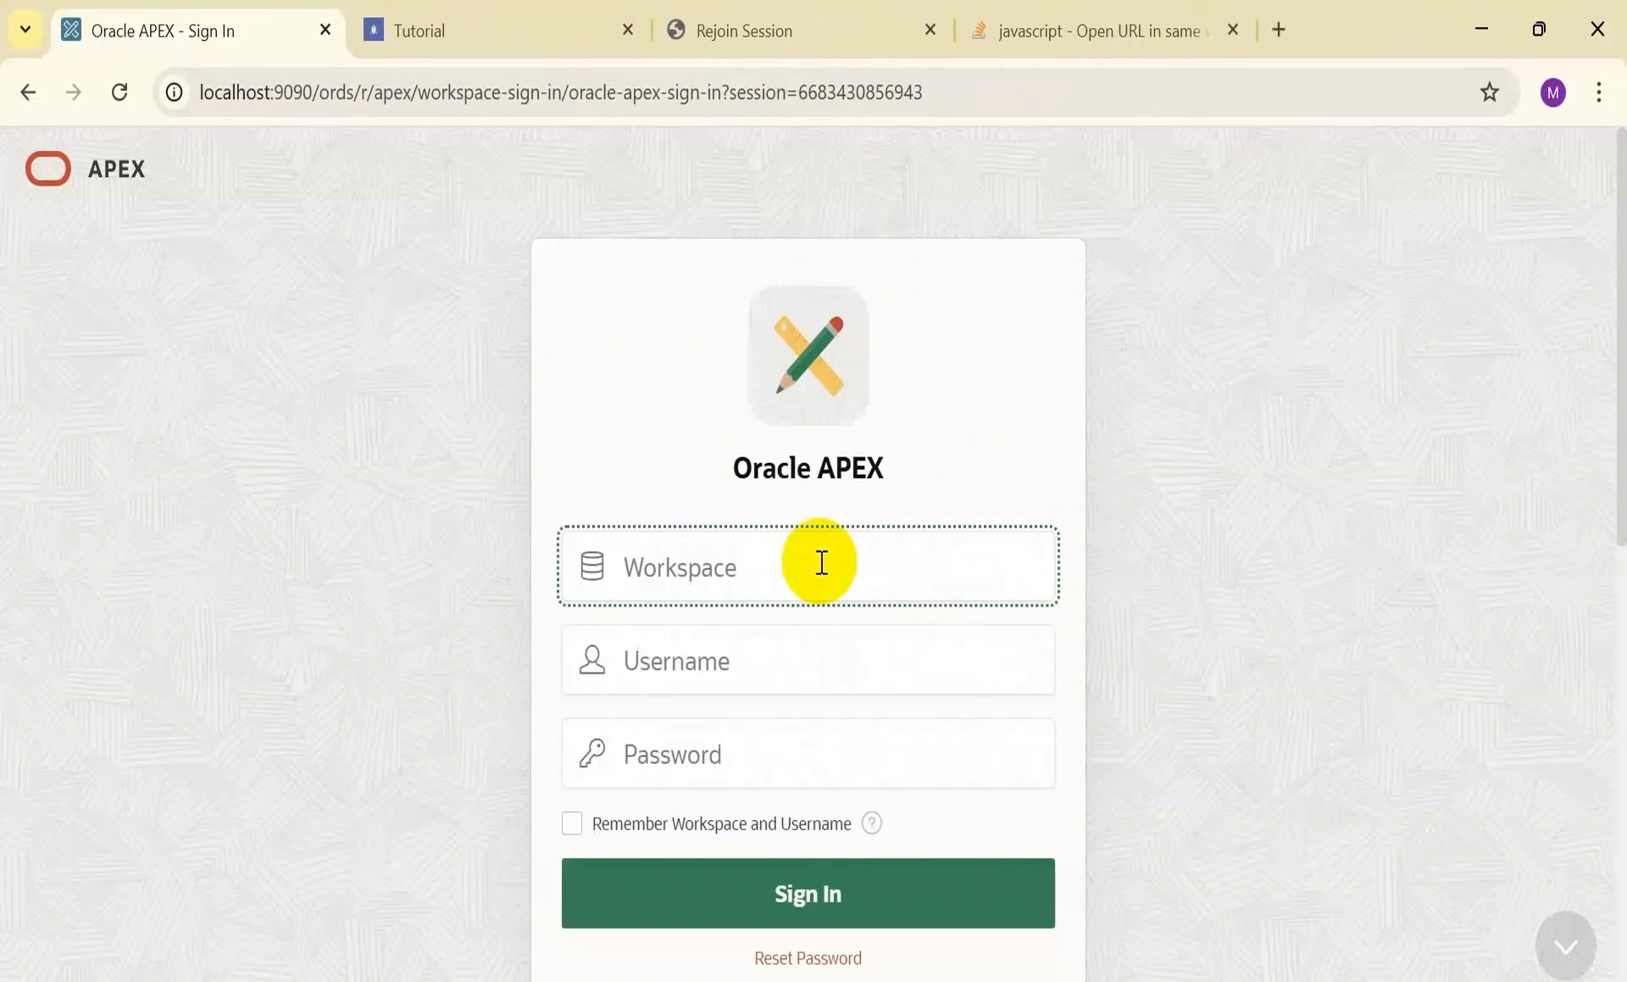
Sign in to the APEX workspace internal with the username admin and the account password
key("Tab")
type("adm")
key("Tab")
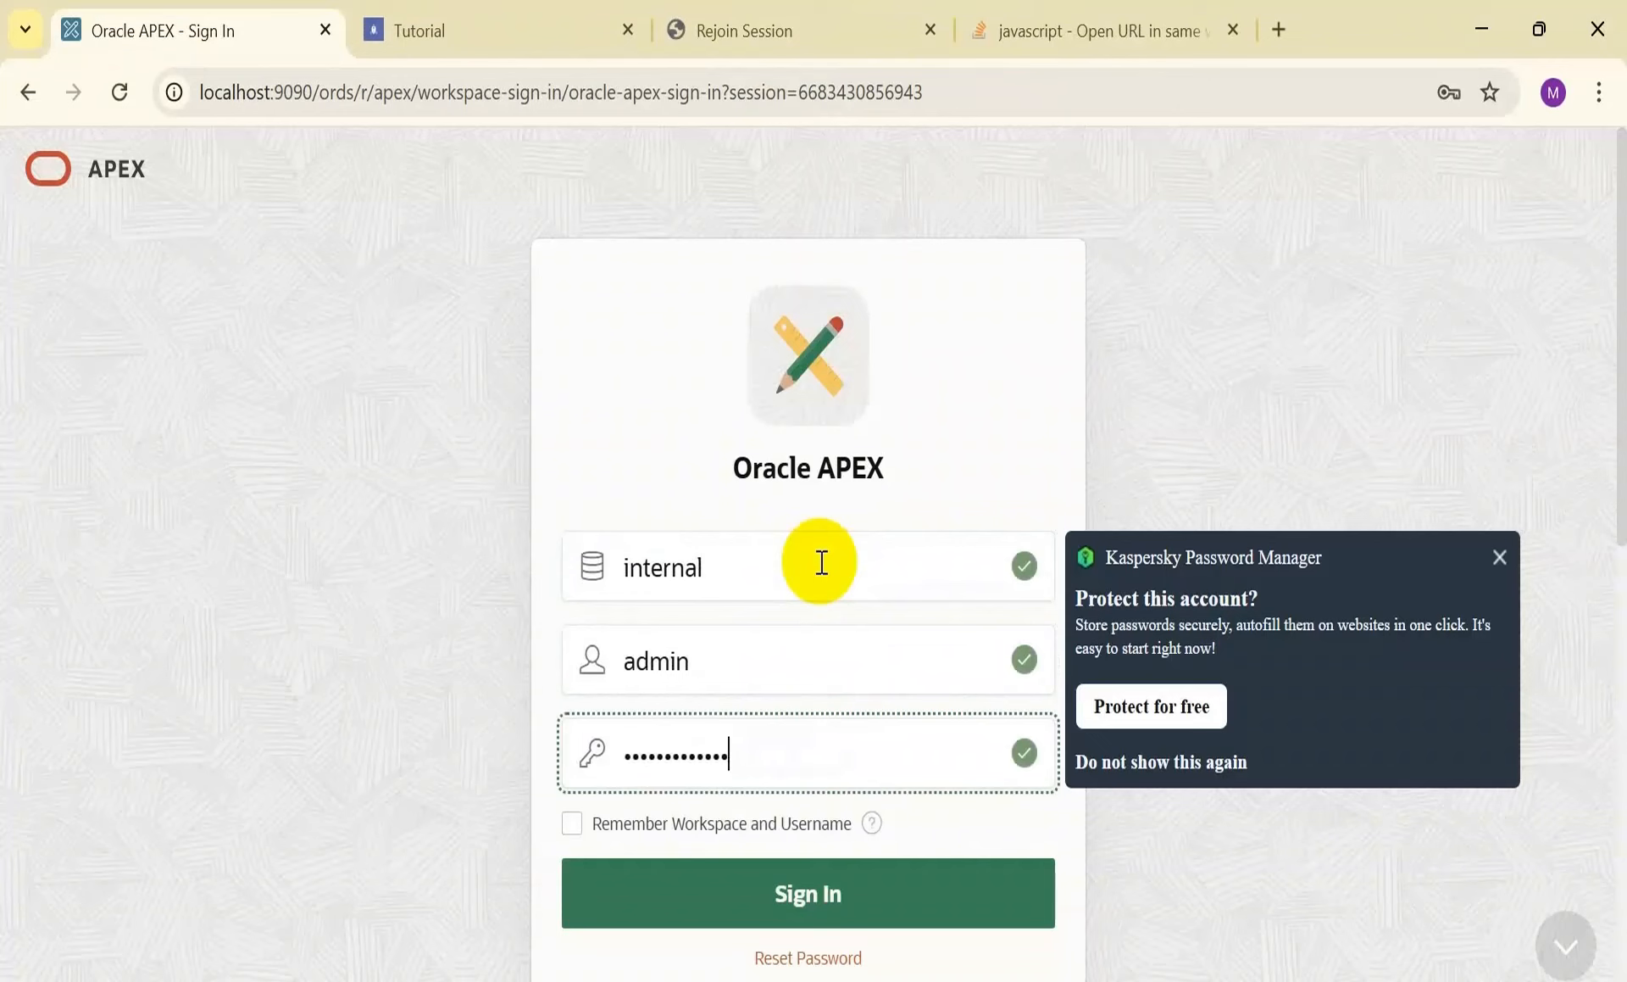
left_click(807, 894)
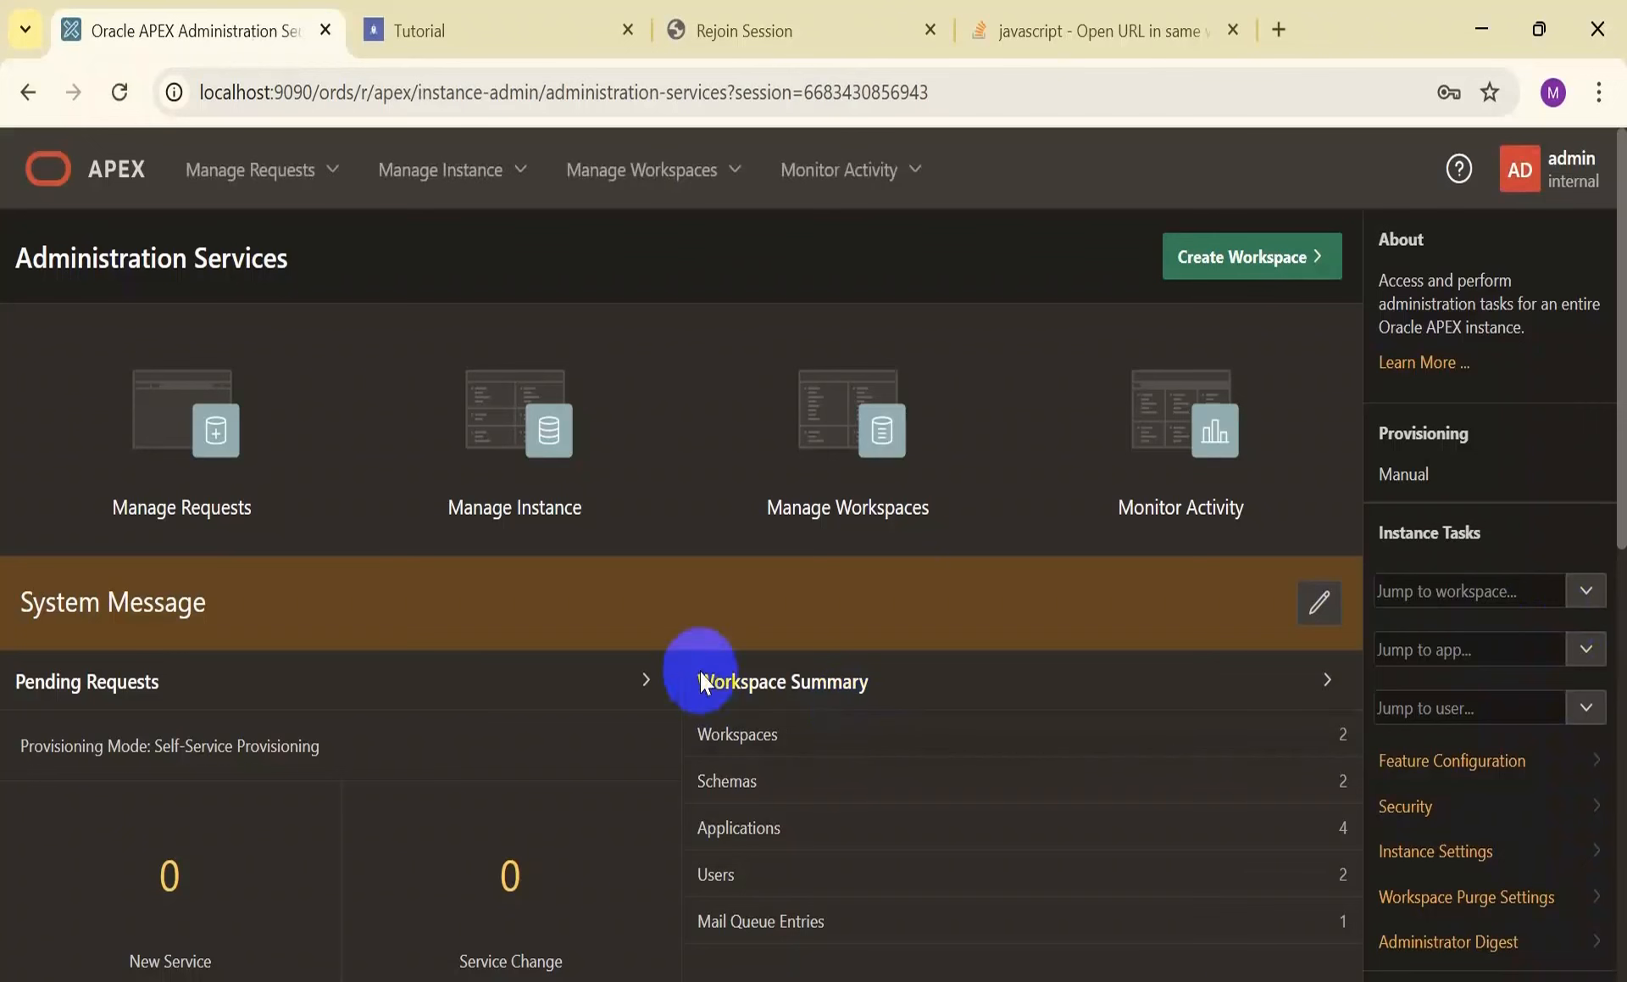
In the instance's security settings, set Rejoin Sessions to Enabled for All Sessions and apply the changes
left_click(513, 441)
left_click(166, 439)
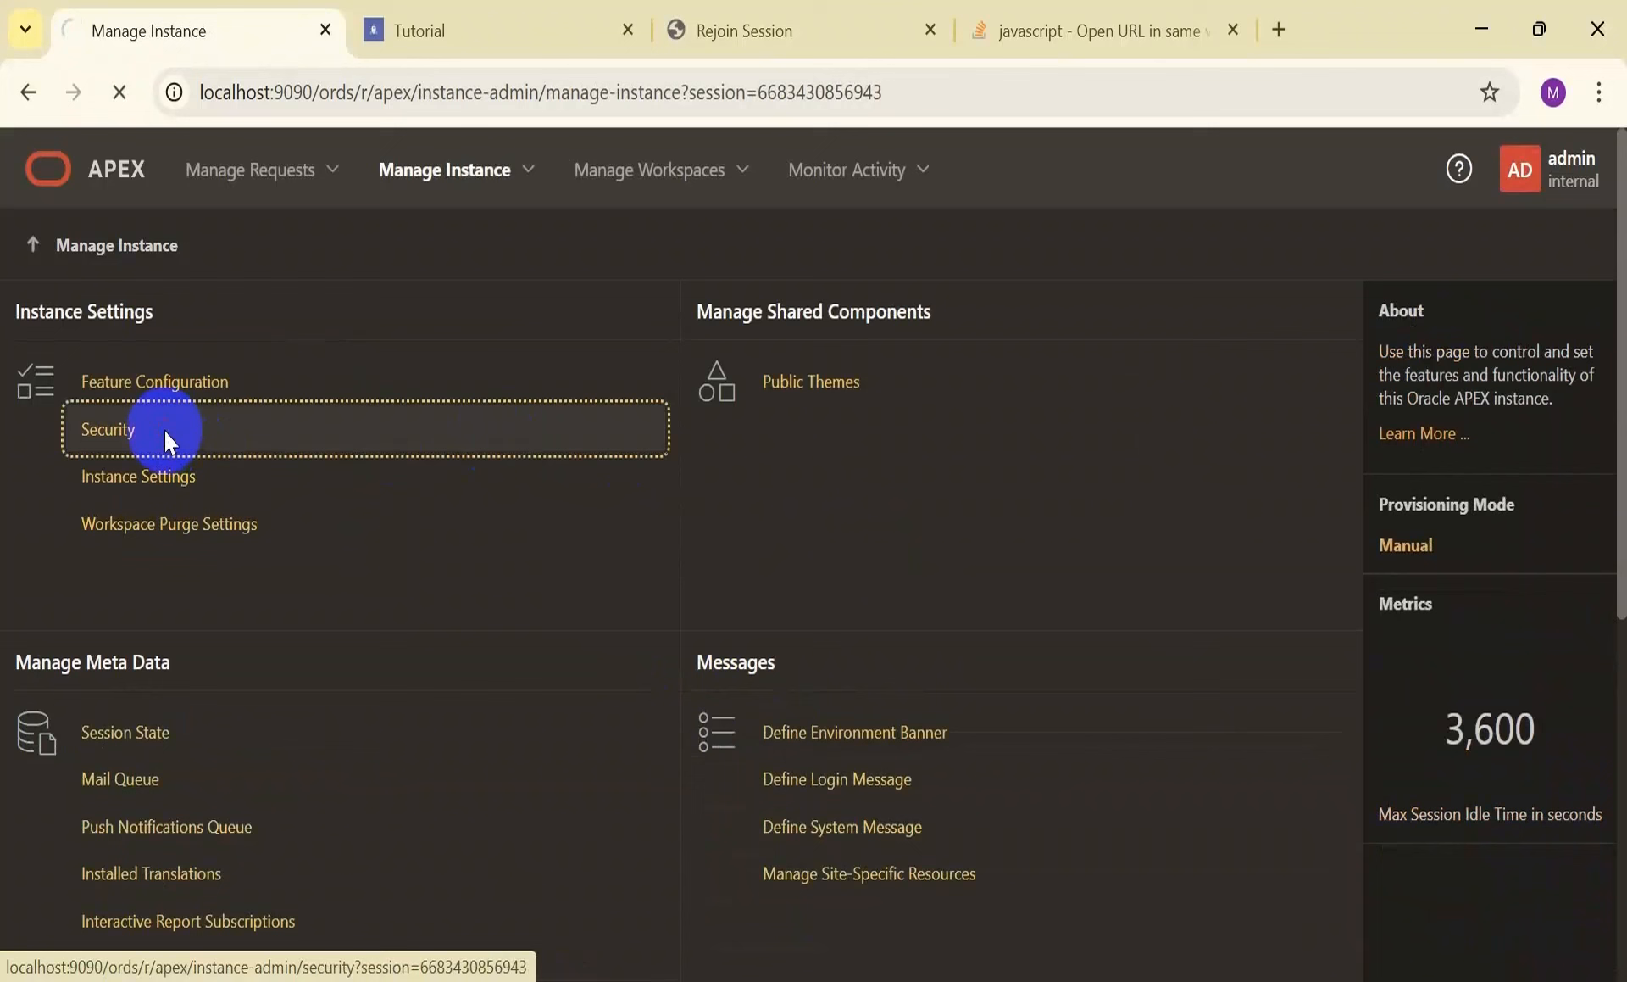
left_click(131, 466)
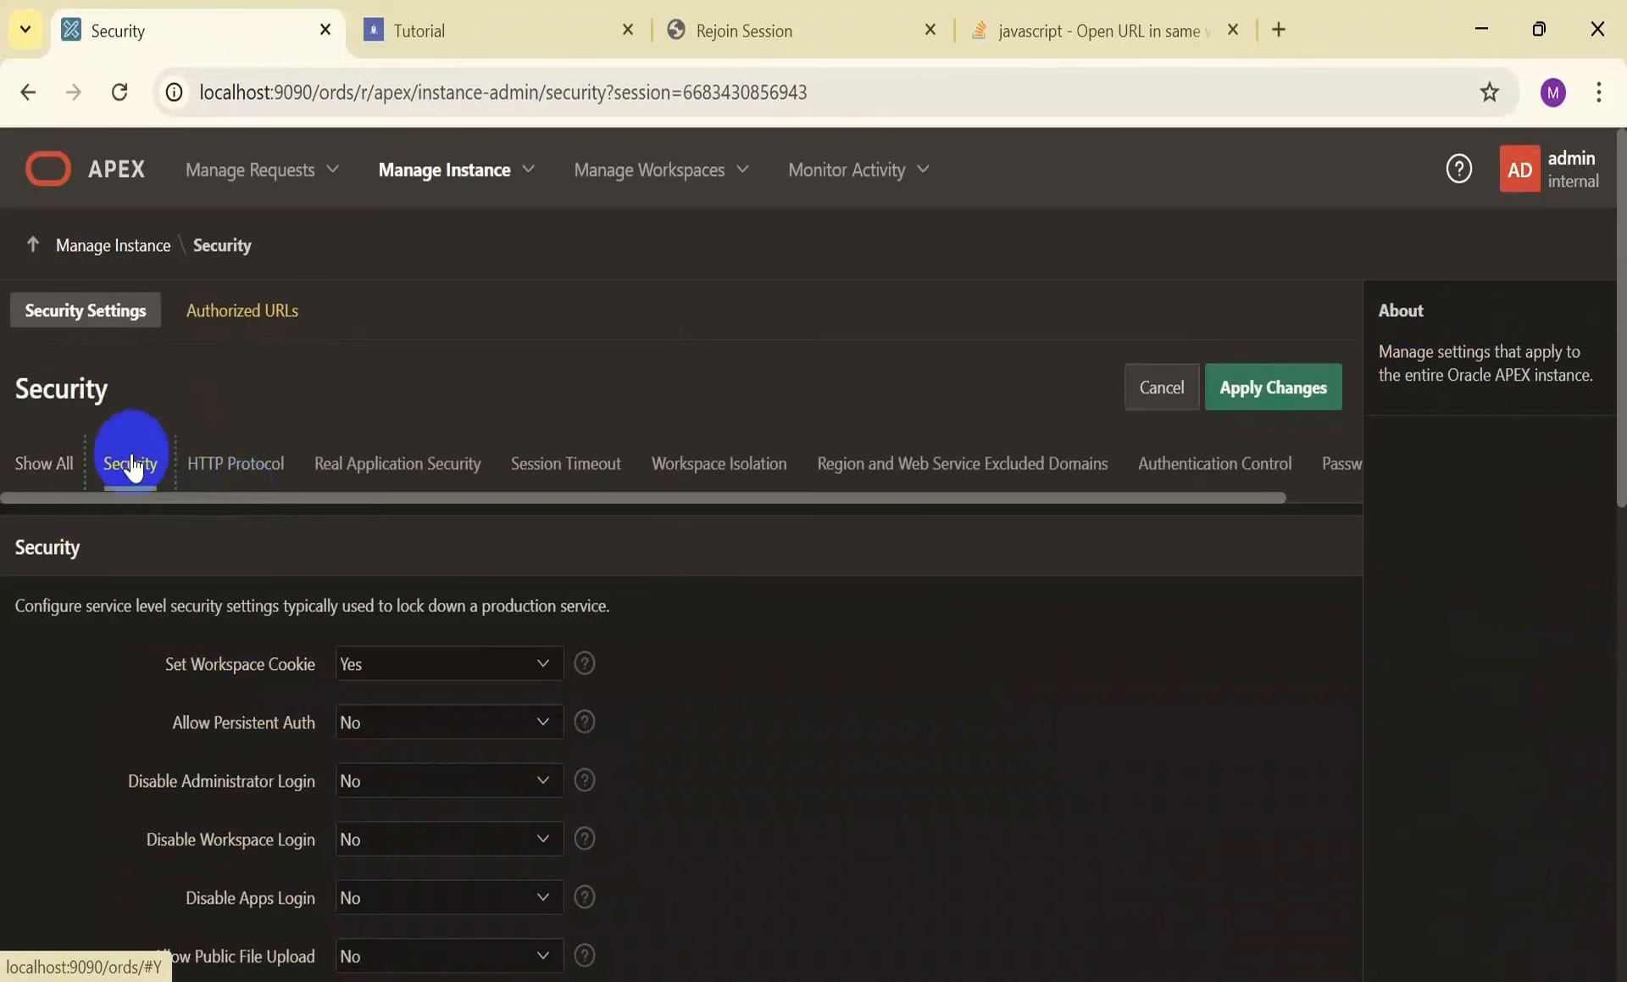
scroll(369, 598, "down", 6)
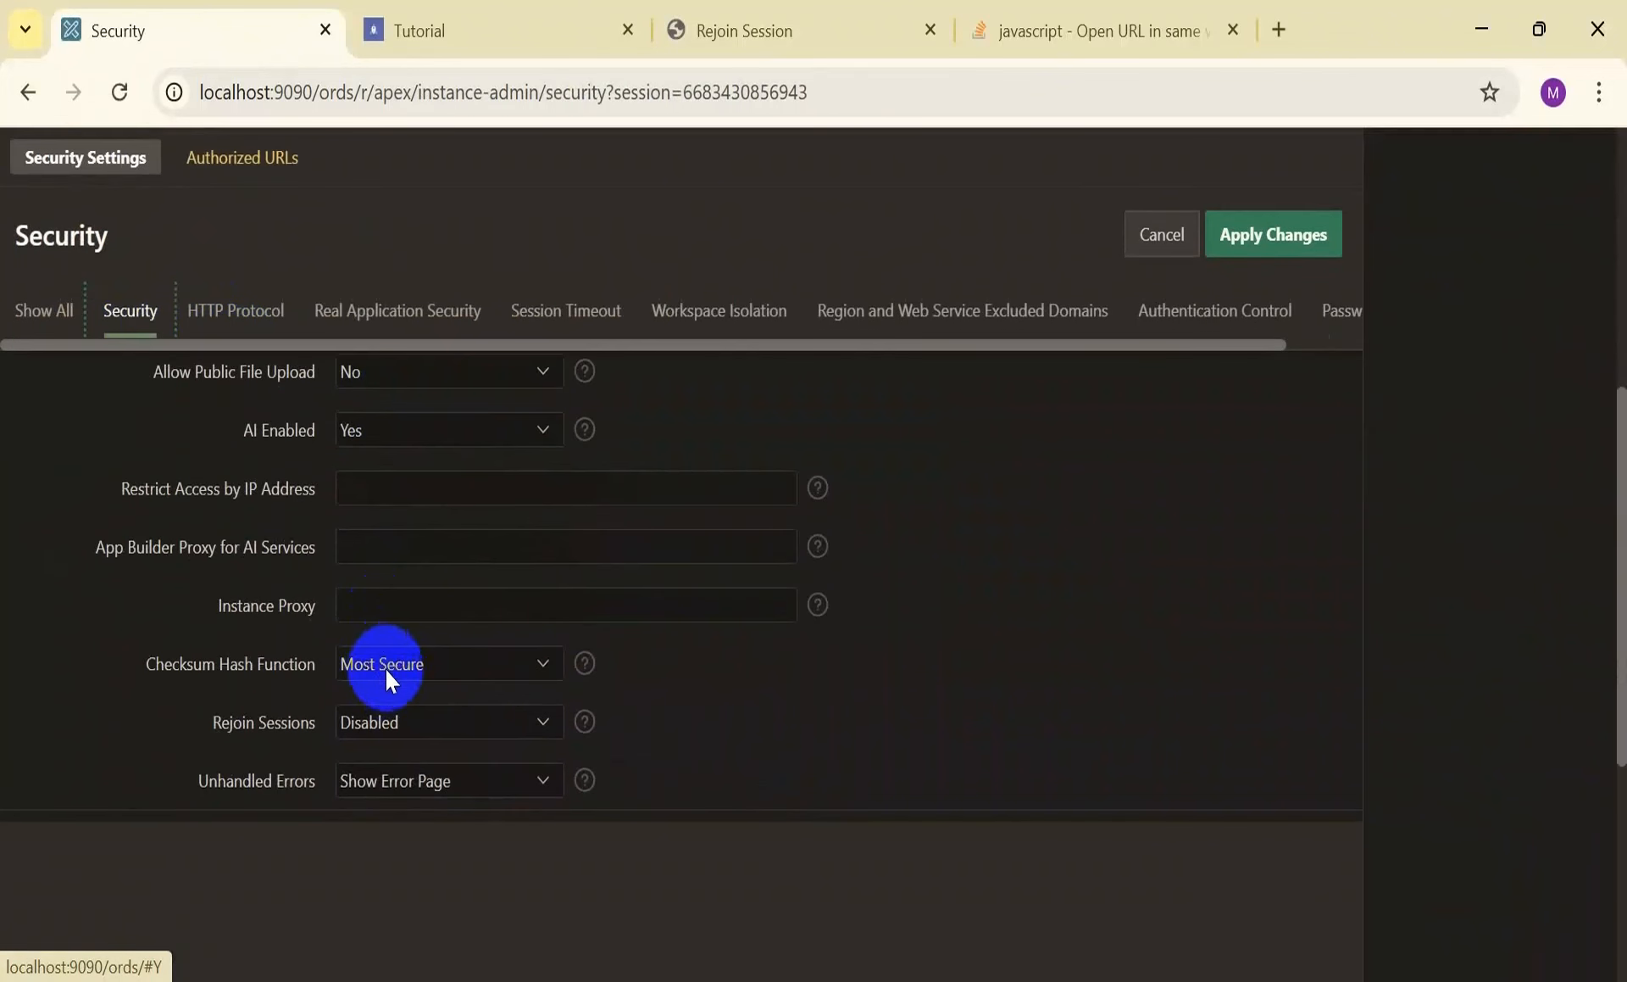
left_click(396, 720)
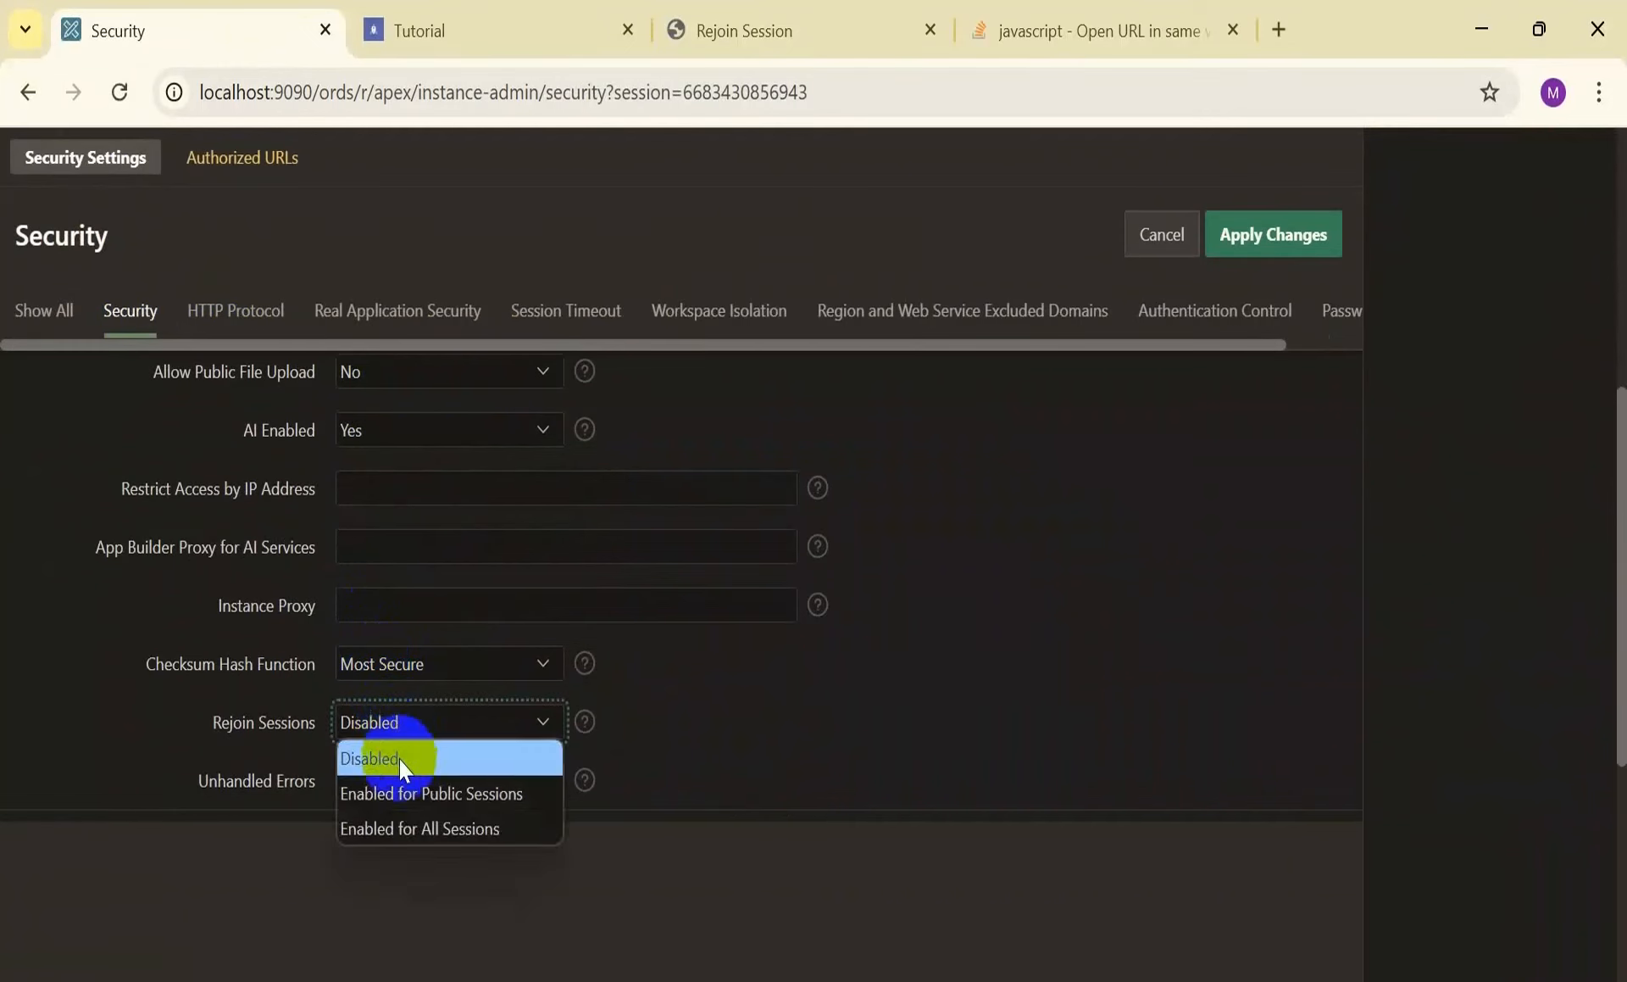
left_click(415, 827)
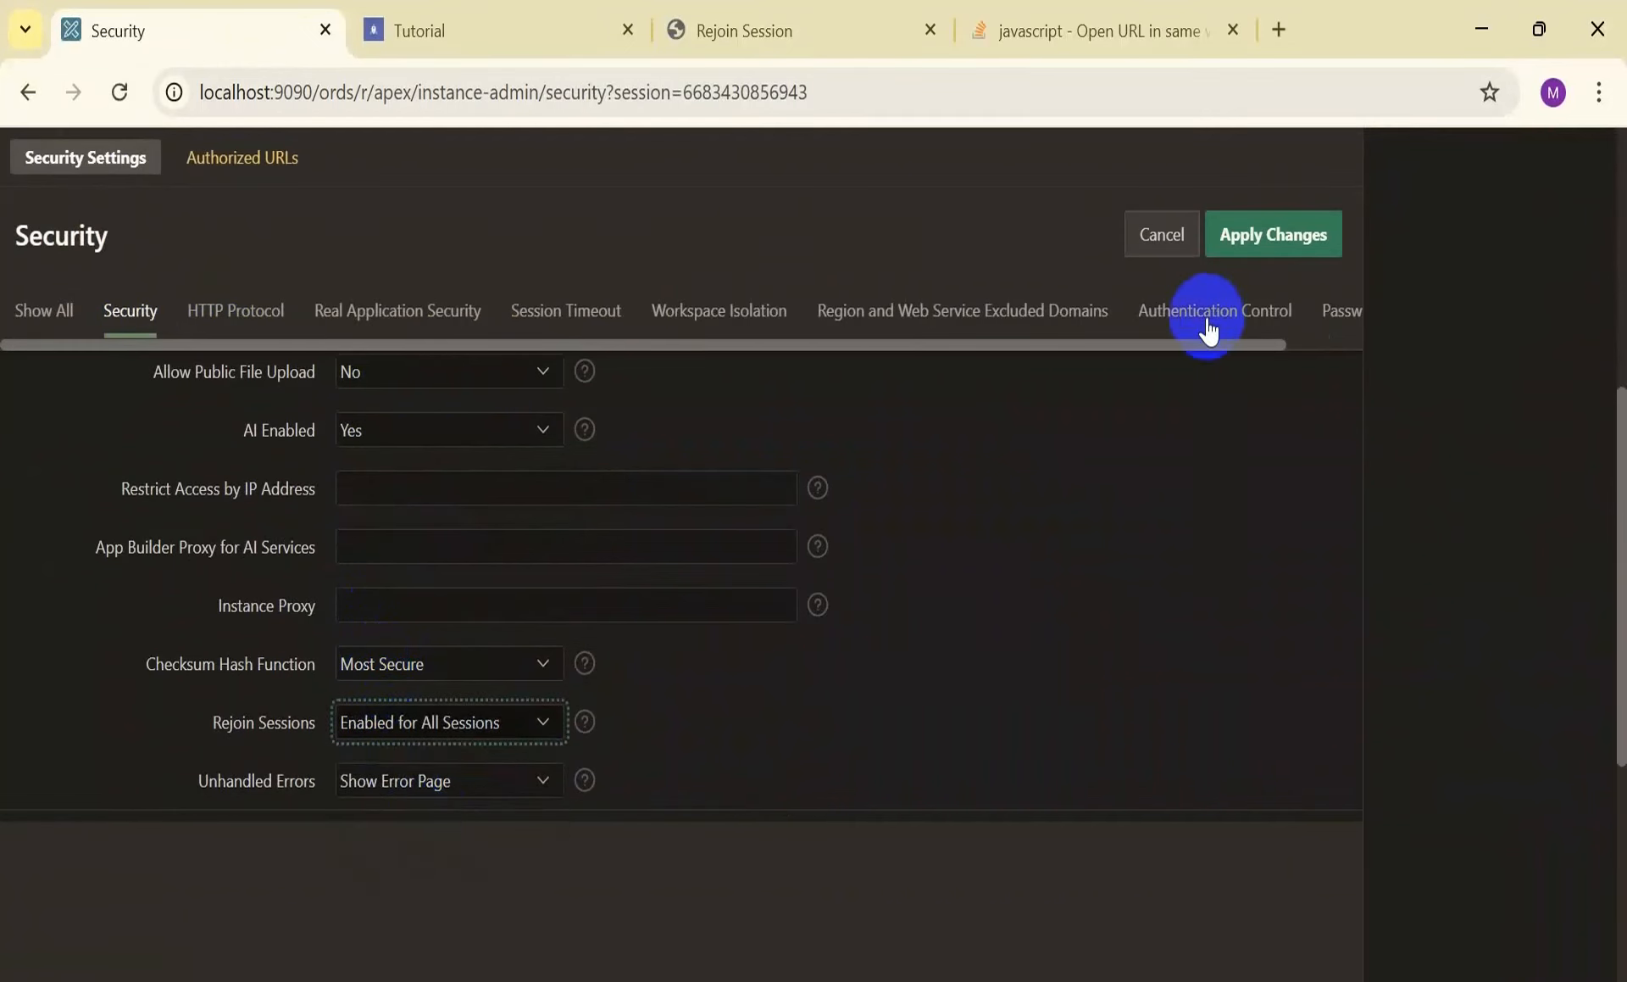
left_click(1254, 246)
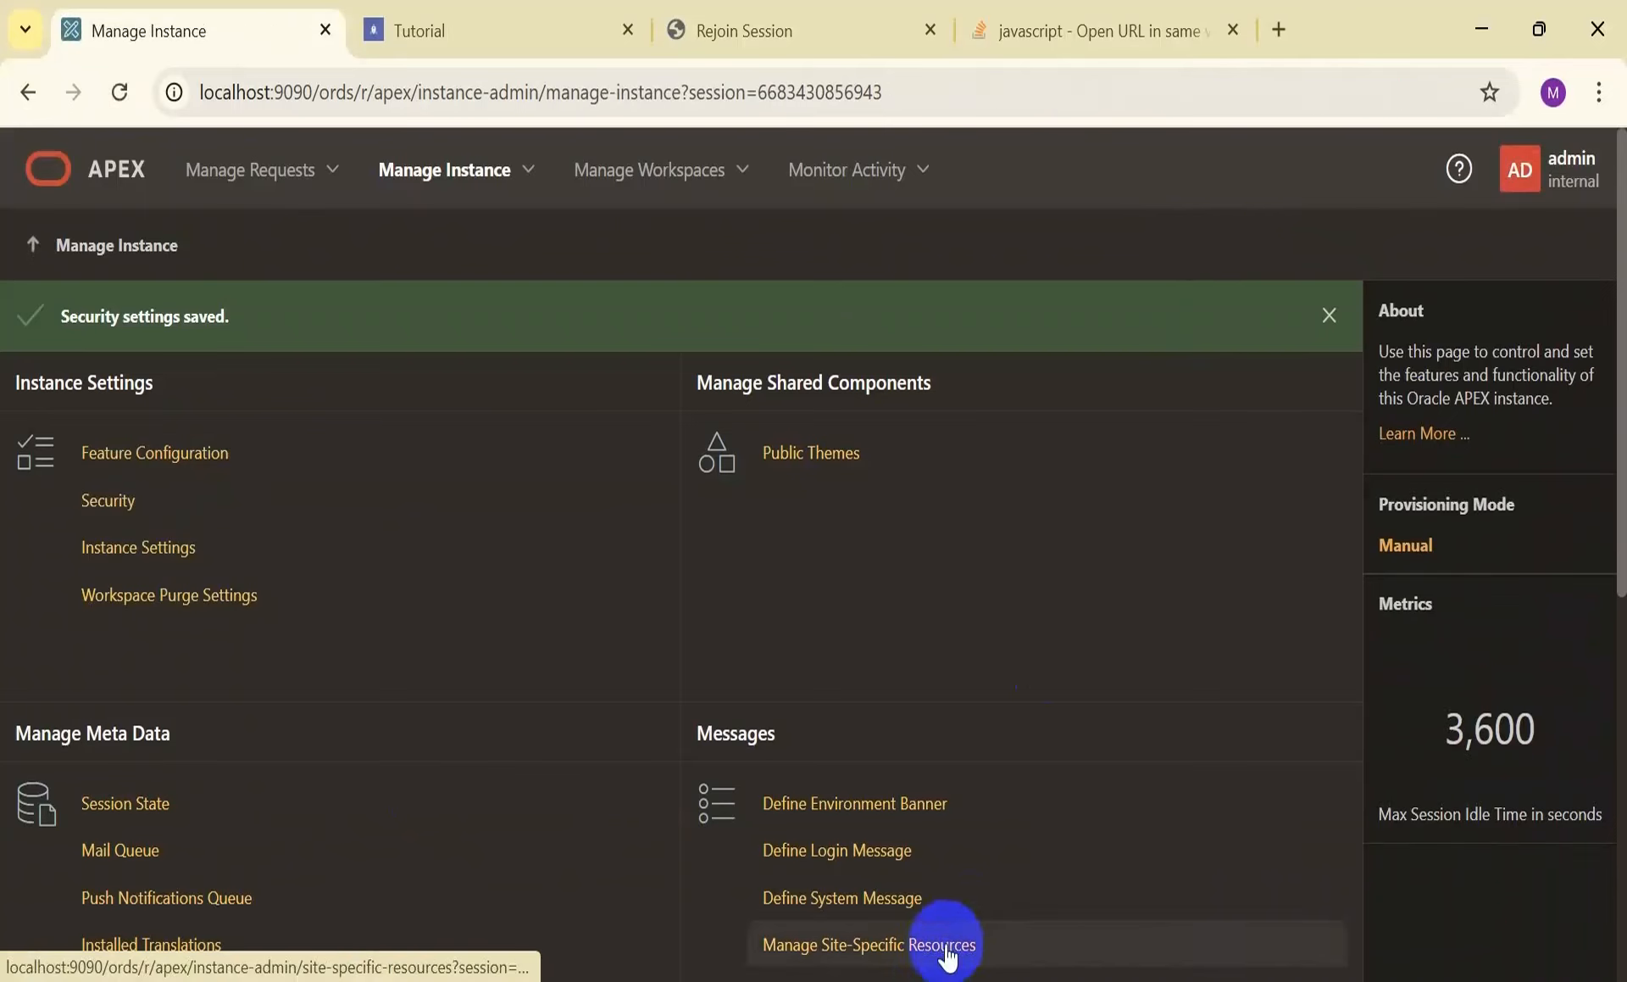
Sign out of the instance administration account and return to the APEX sign-in page
left_click(1564, 169)
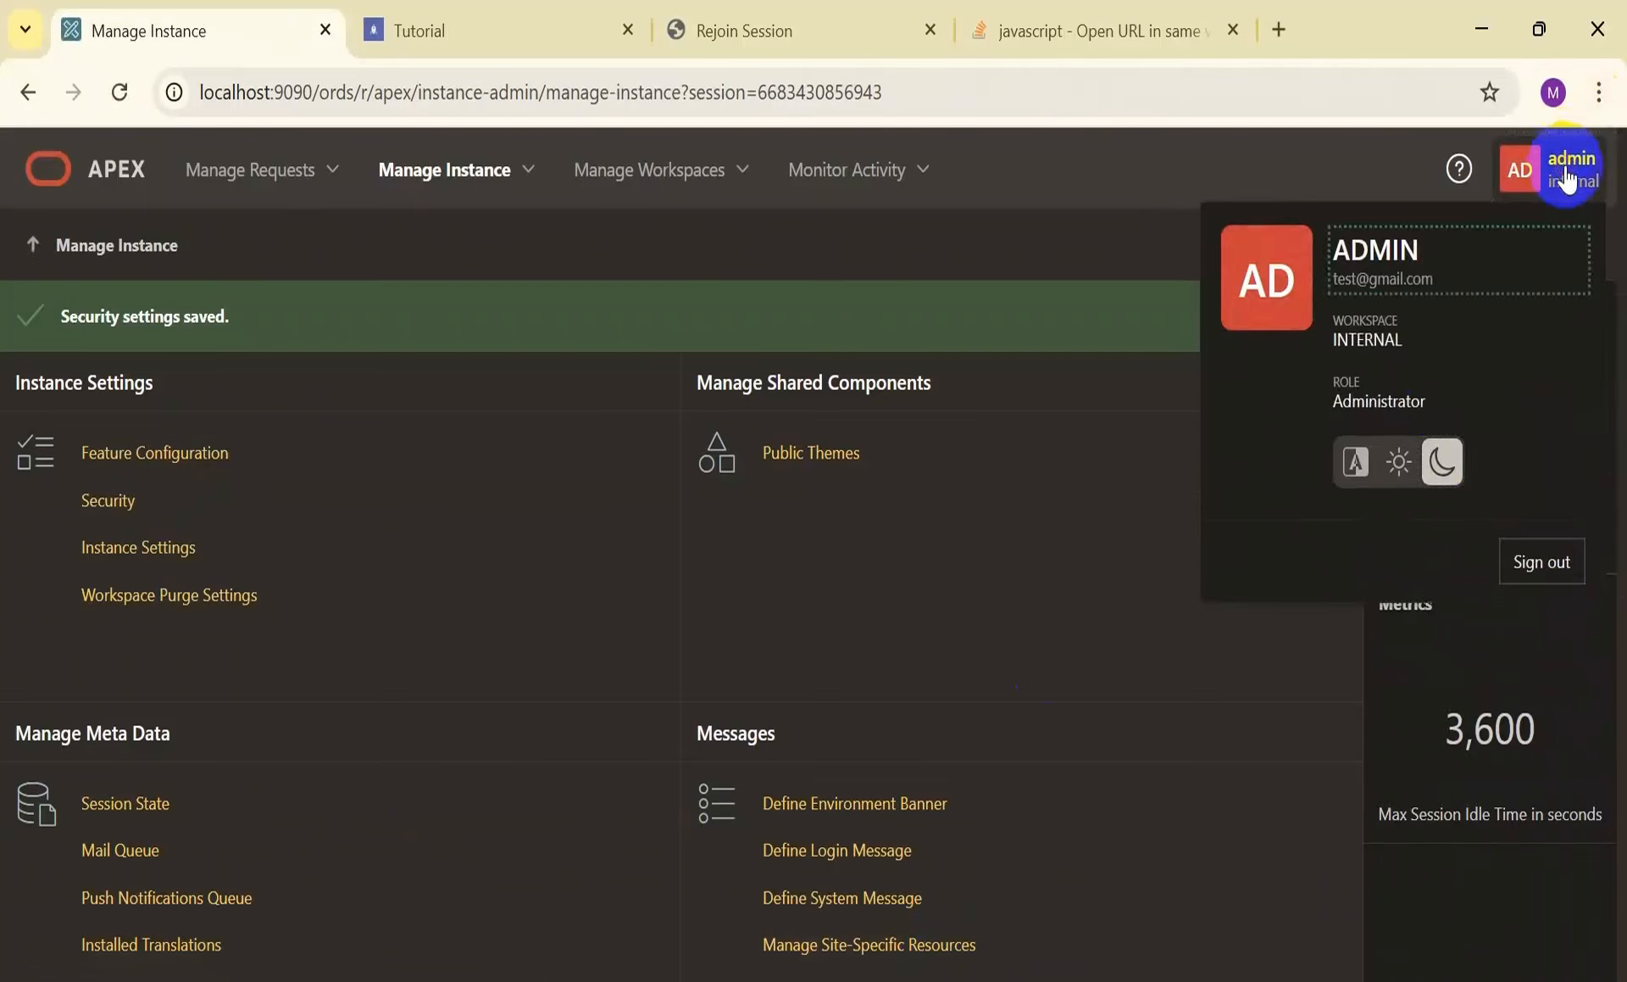
left_click(1538, 559)
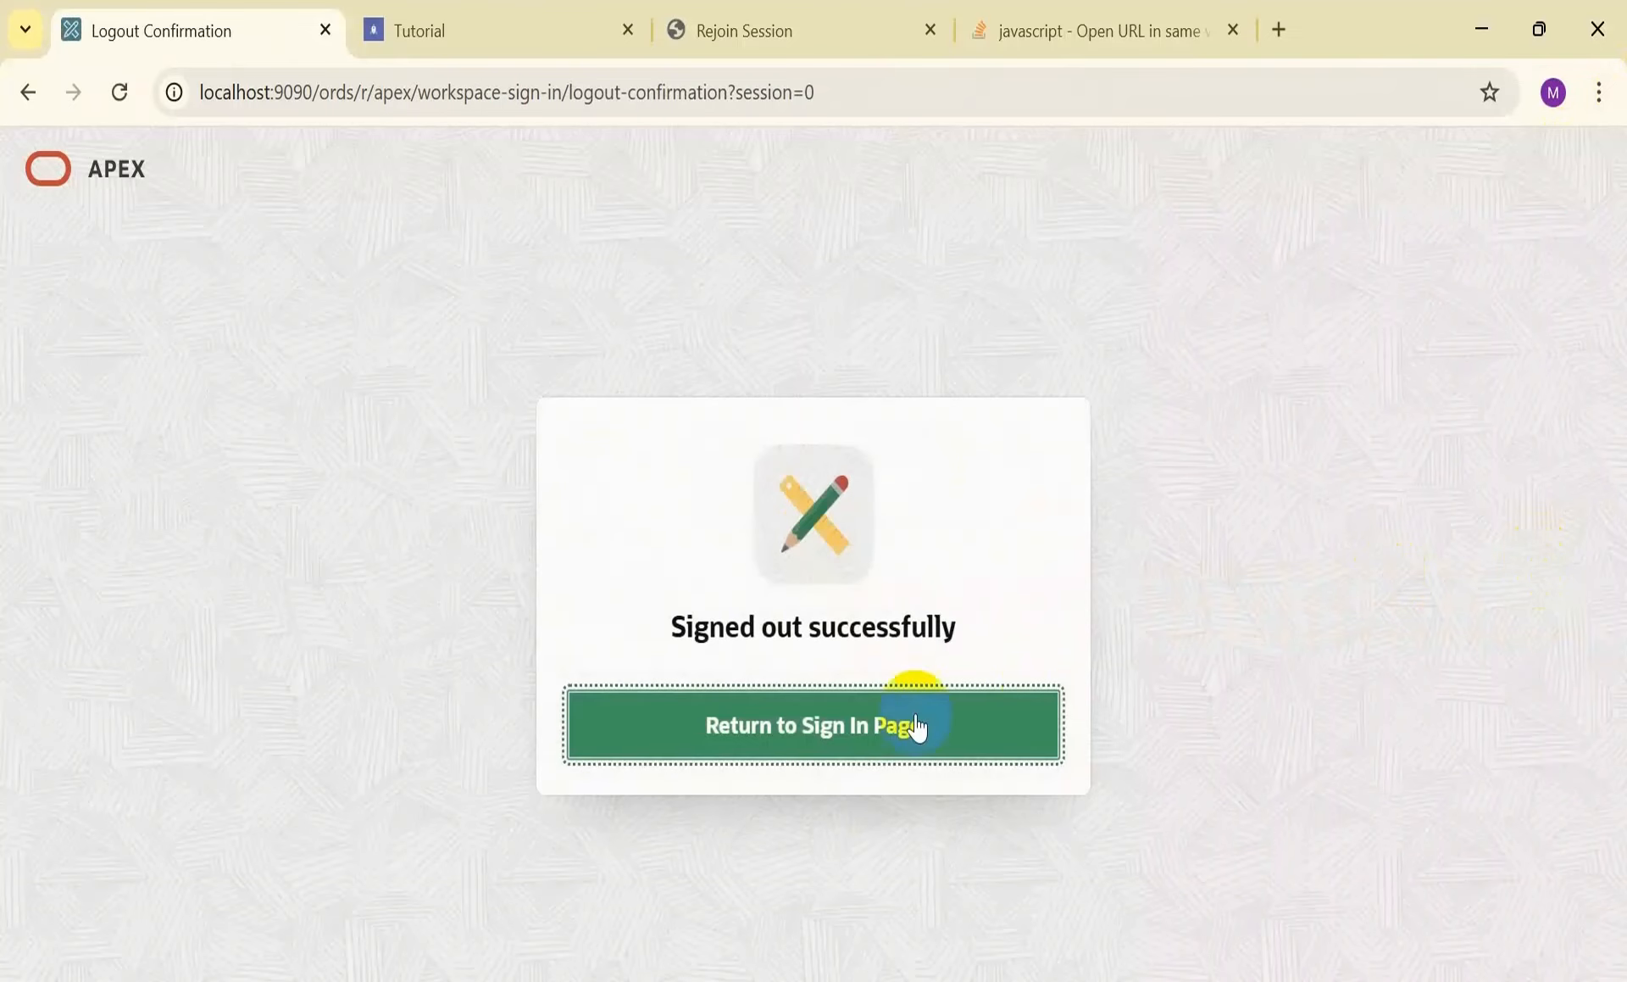
left_click(841, 743)
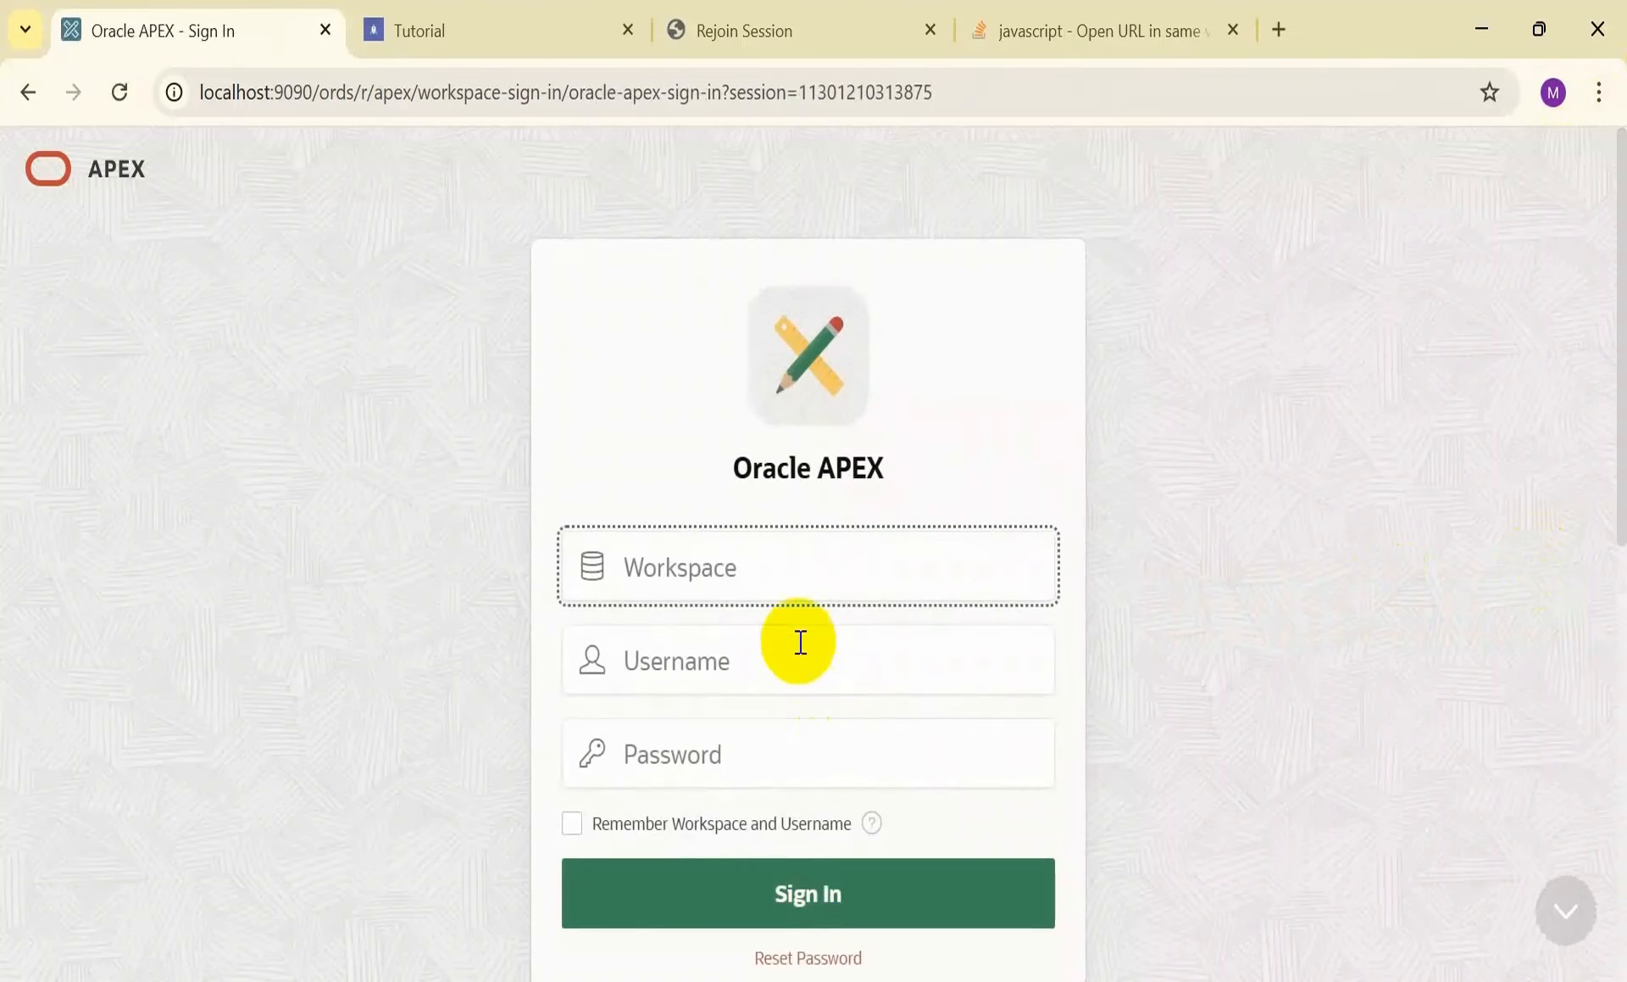
Sign in to the workspace yt with the developer's username and account password
type("yt")
key("Tab")
type("rum")
key("Tab")
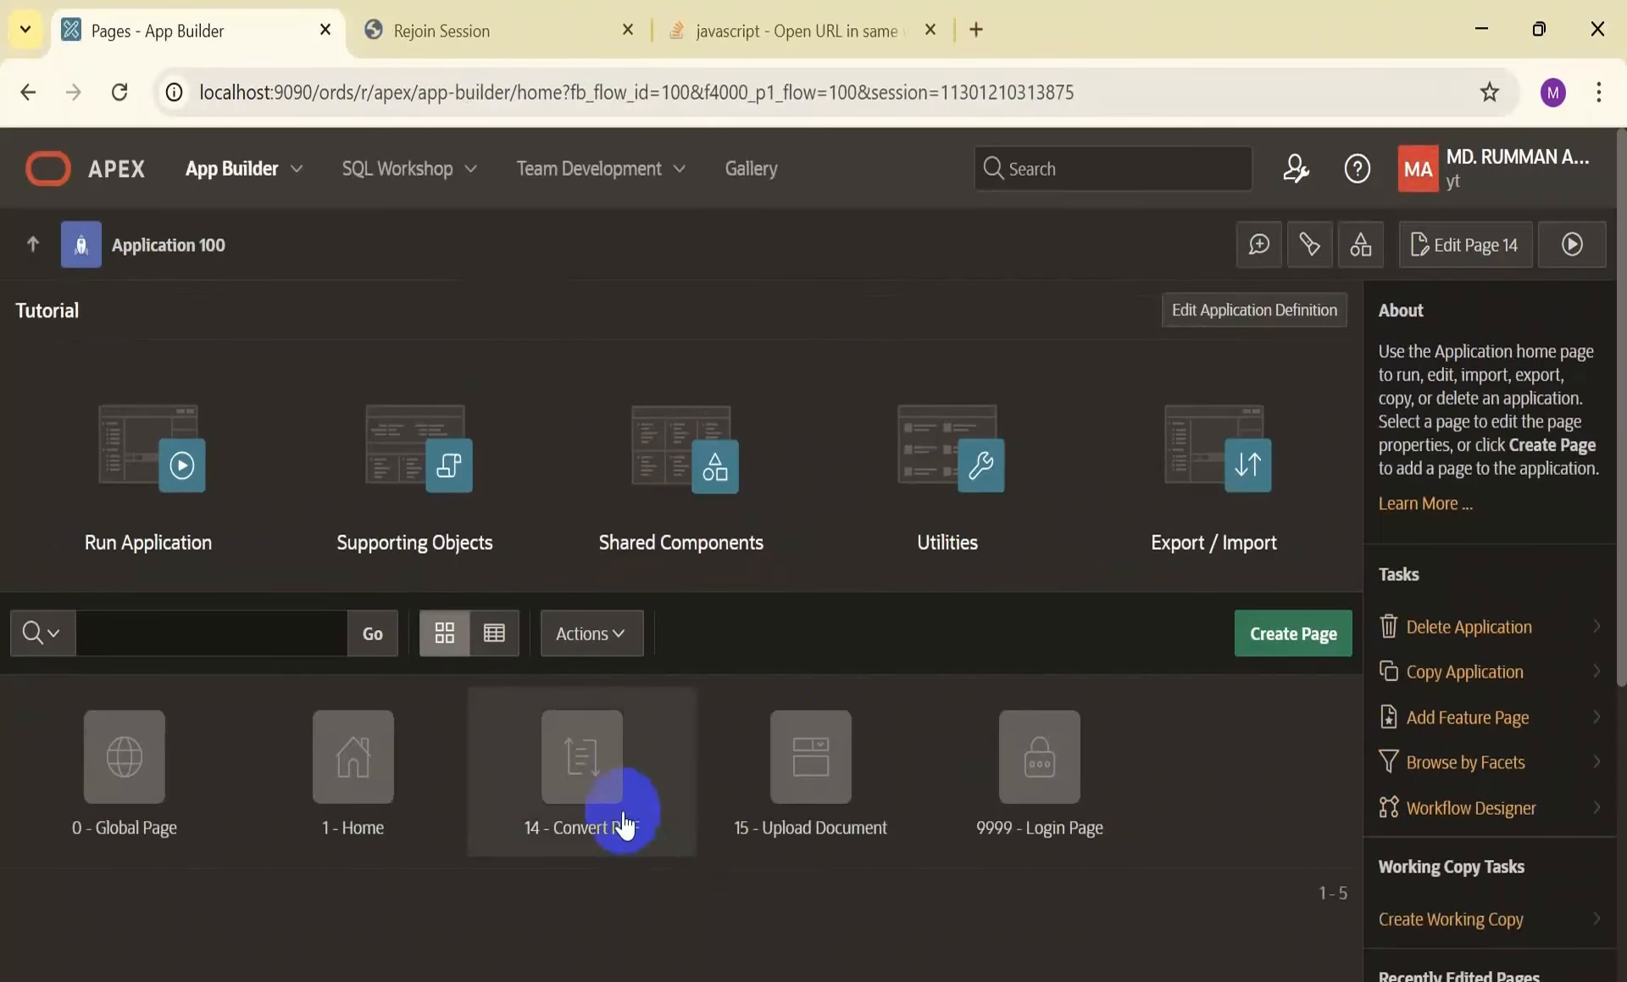
Open page 14, Convert PDF, for editing, set its Rejoin Sessions to Enabled for All Sessions and save the page
left_click(601, 771)
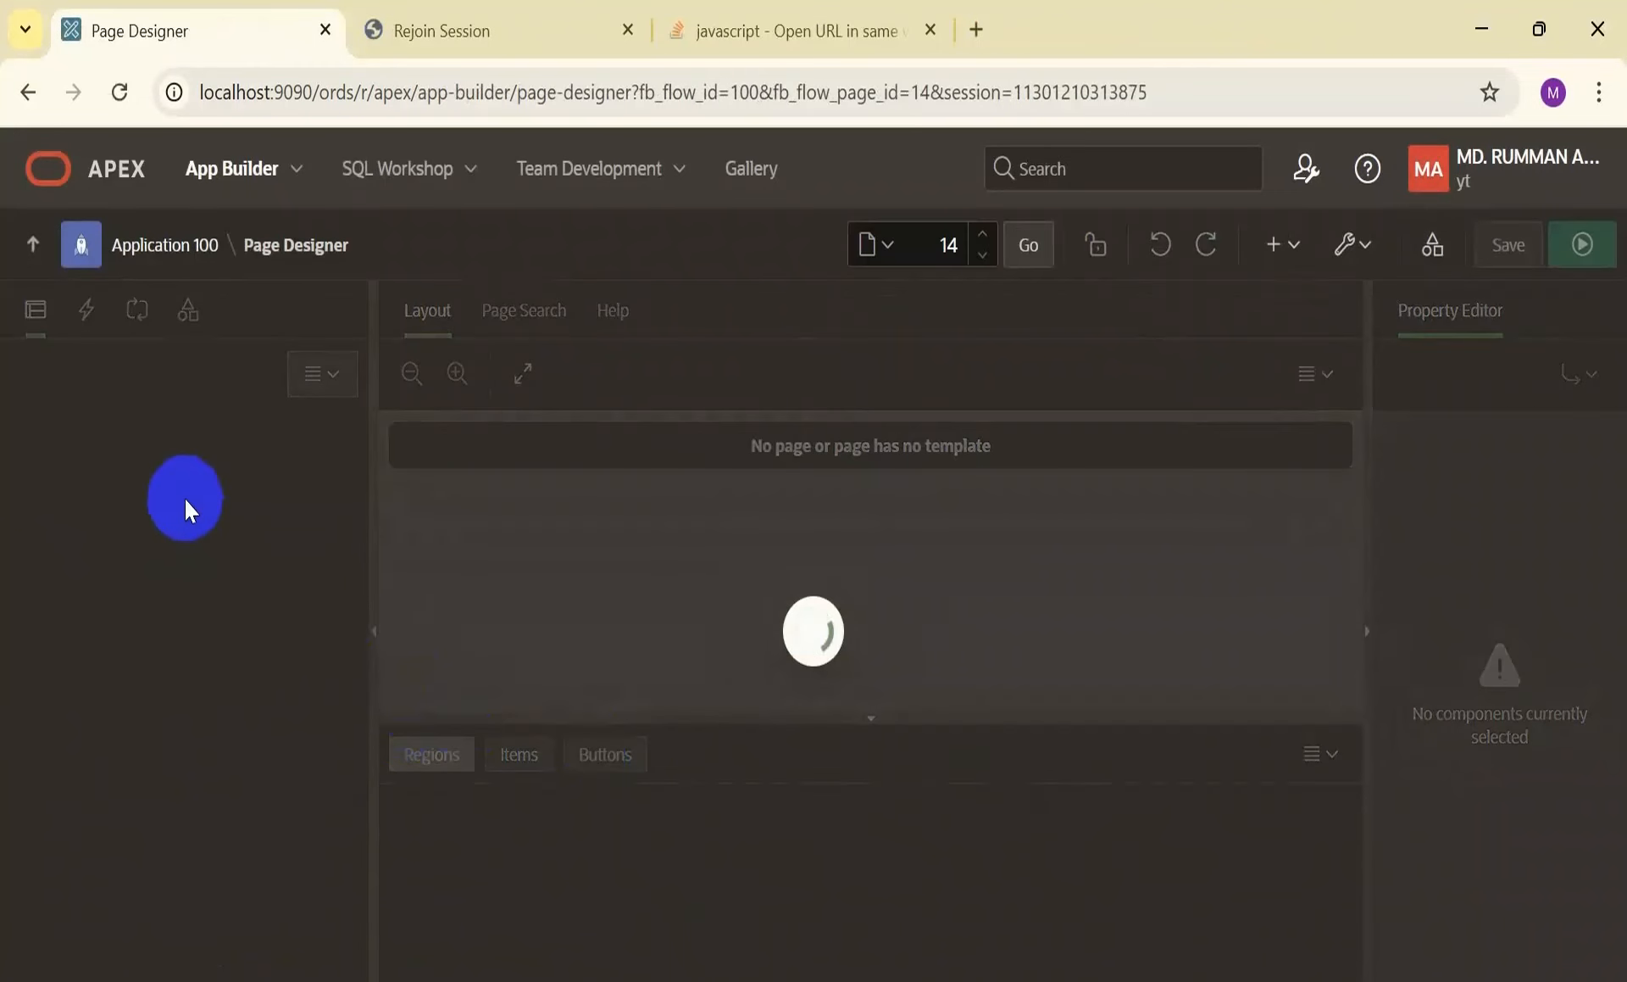
scroll(1618, 564, "down", 5)
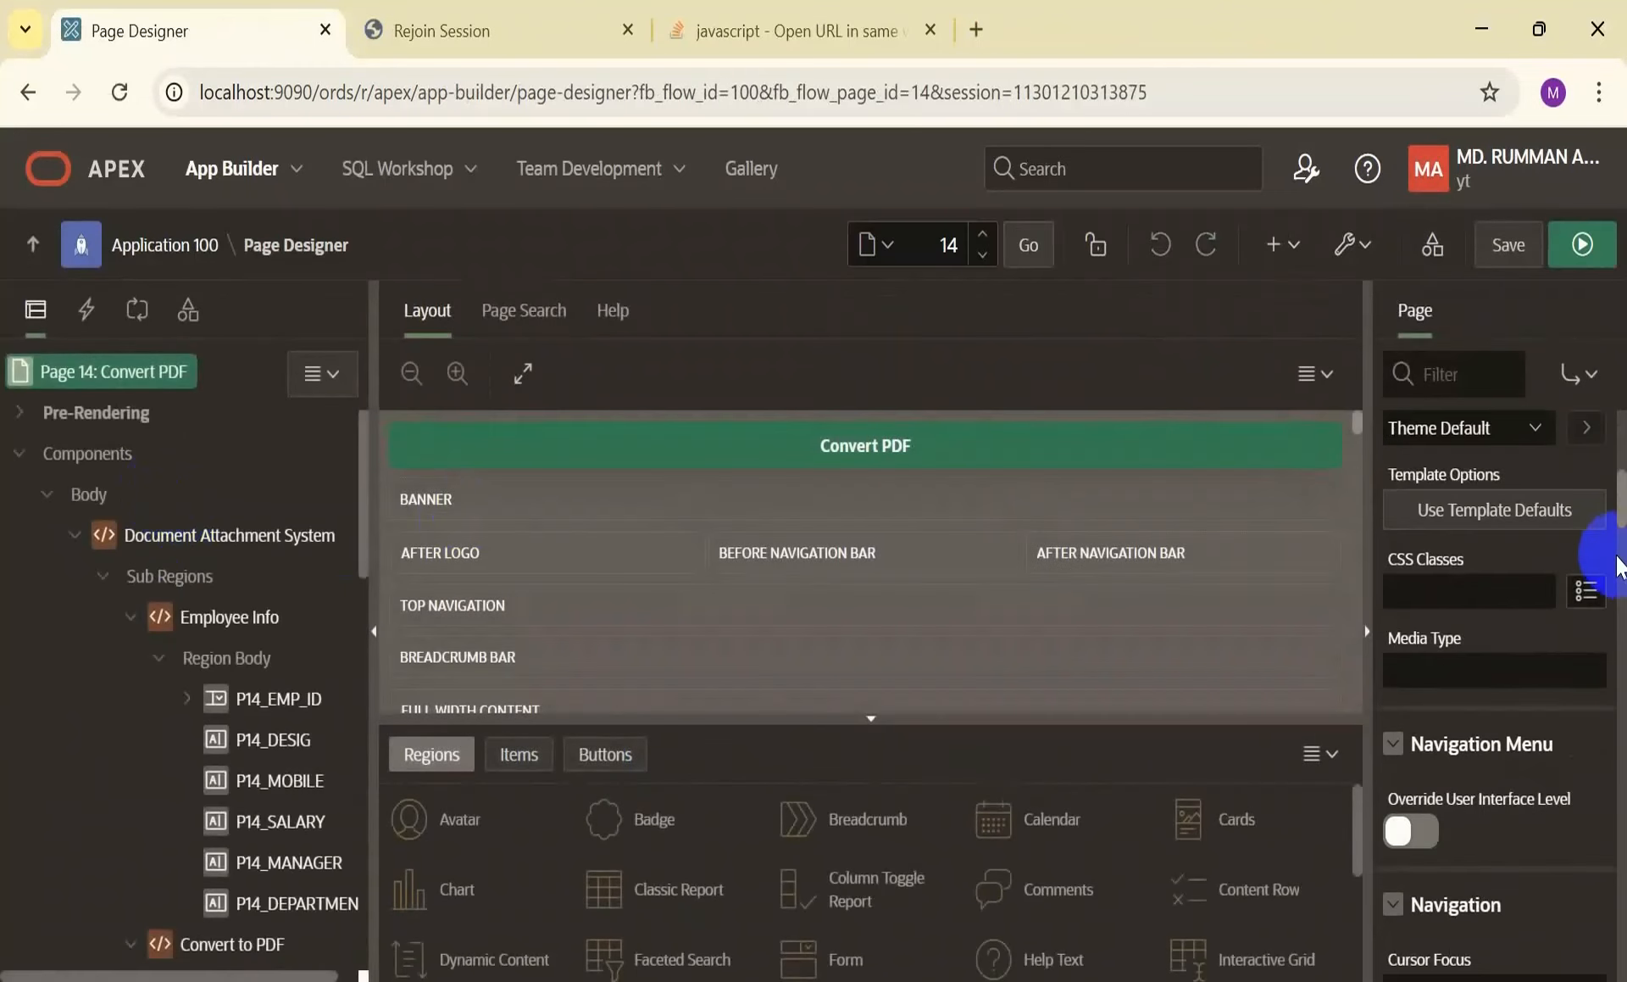
scroll(1615, 568, "down", 10)
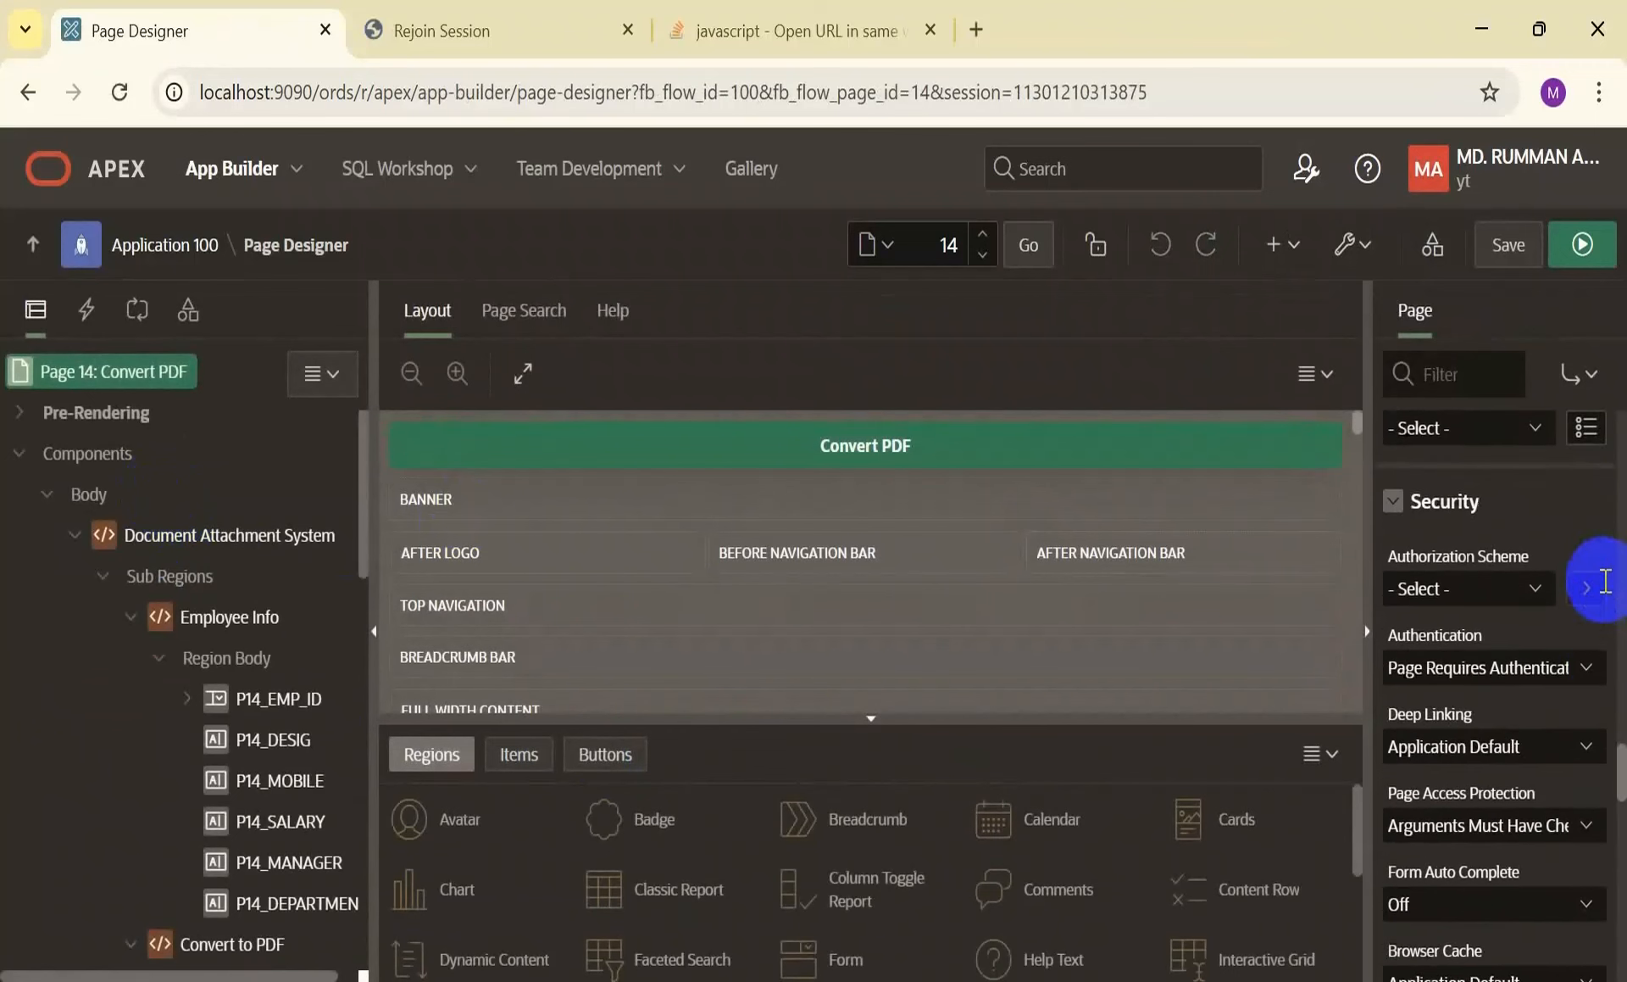
scroll(1605, 581, "down", 5)
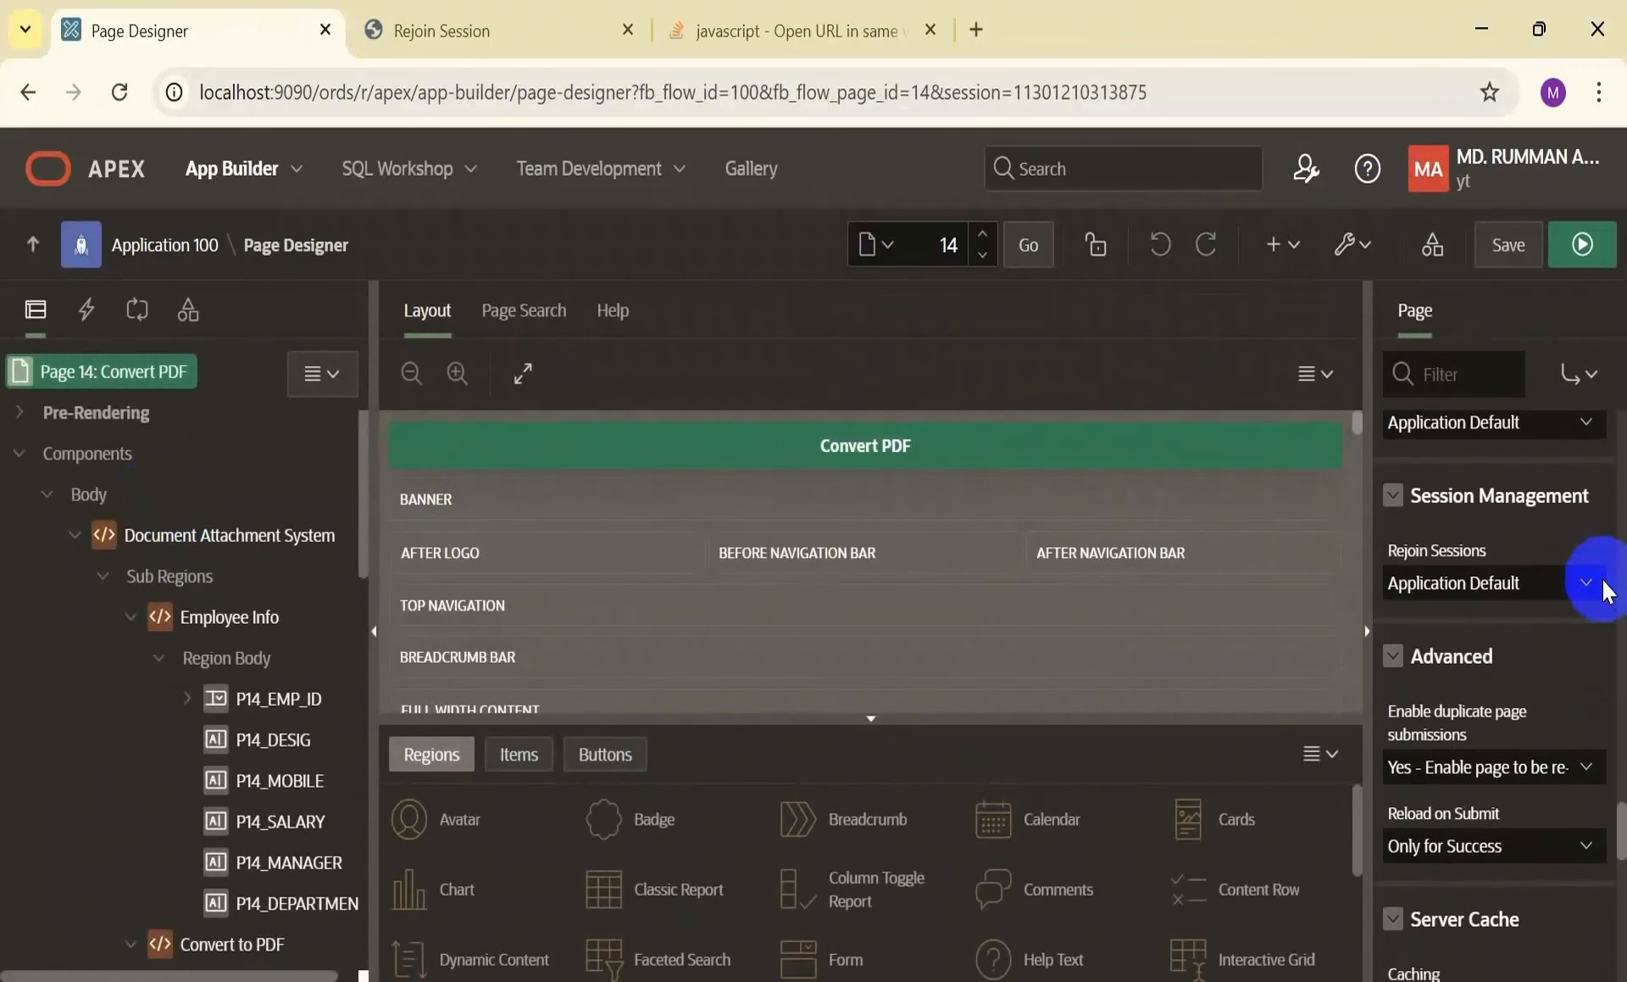
left_click(1585, 578)
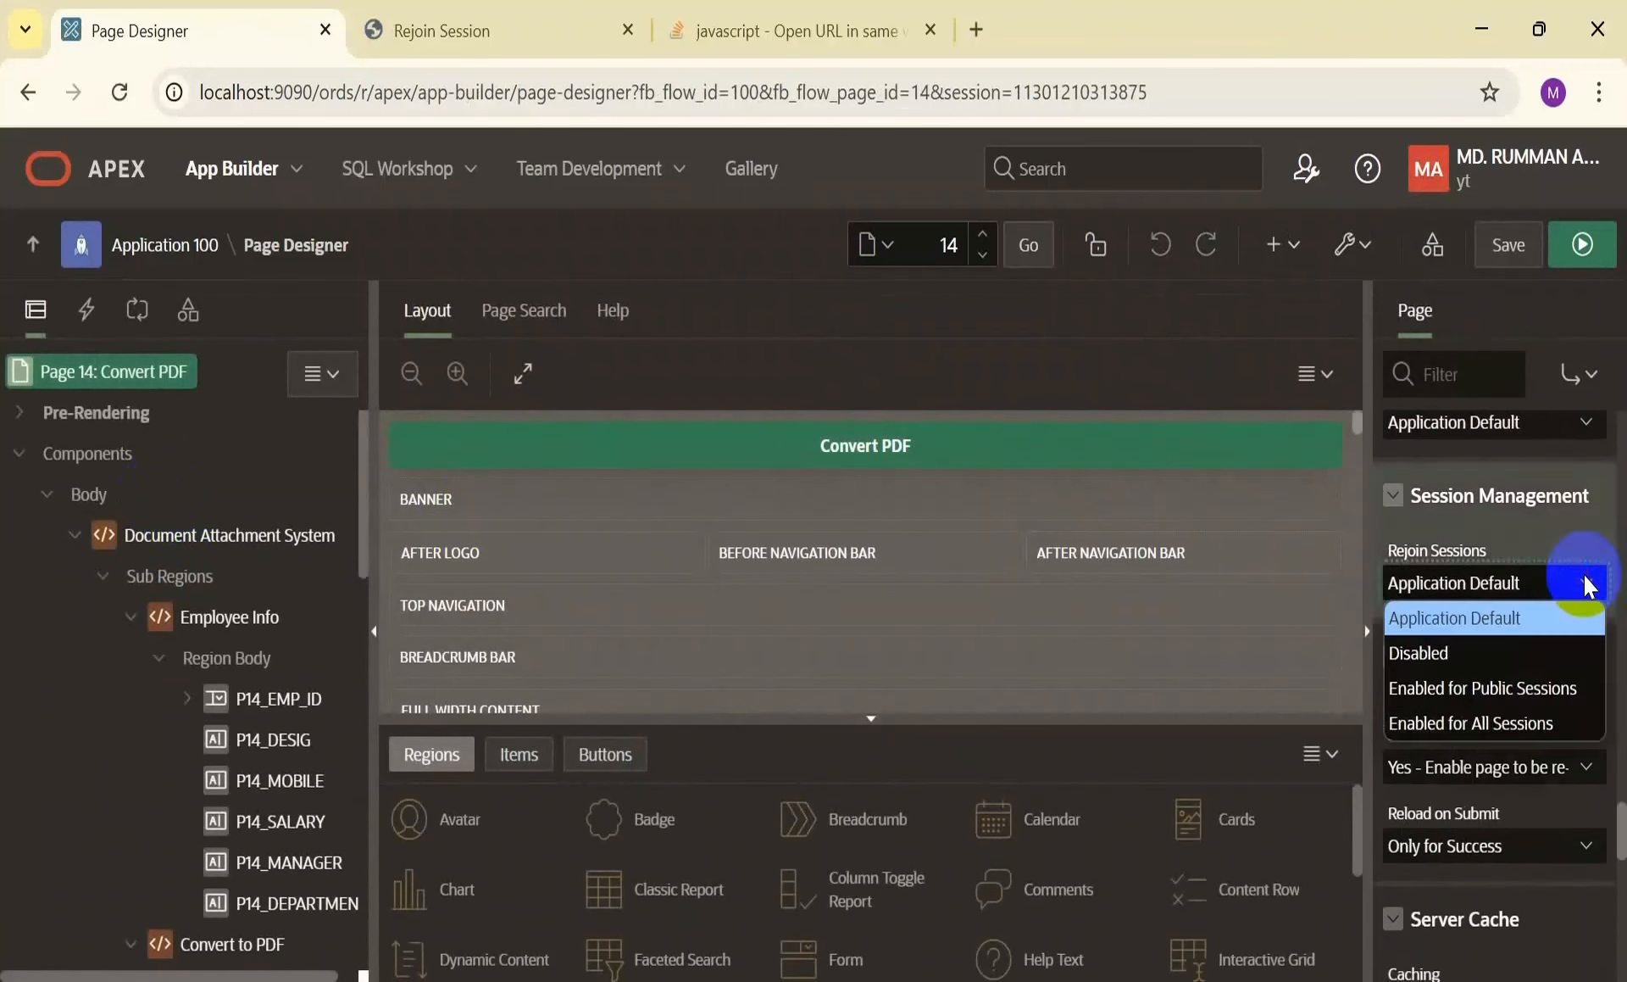
left_click(1511, 723)
left_click(1502, 245)
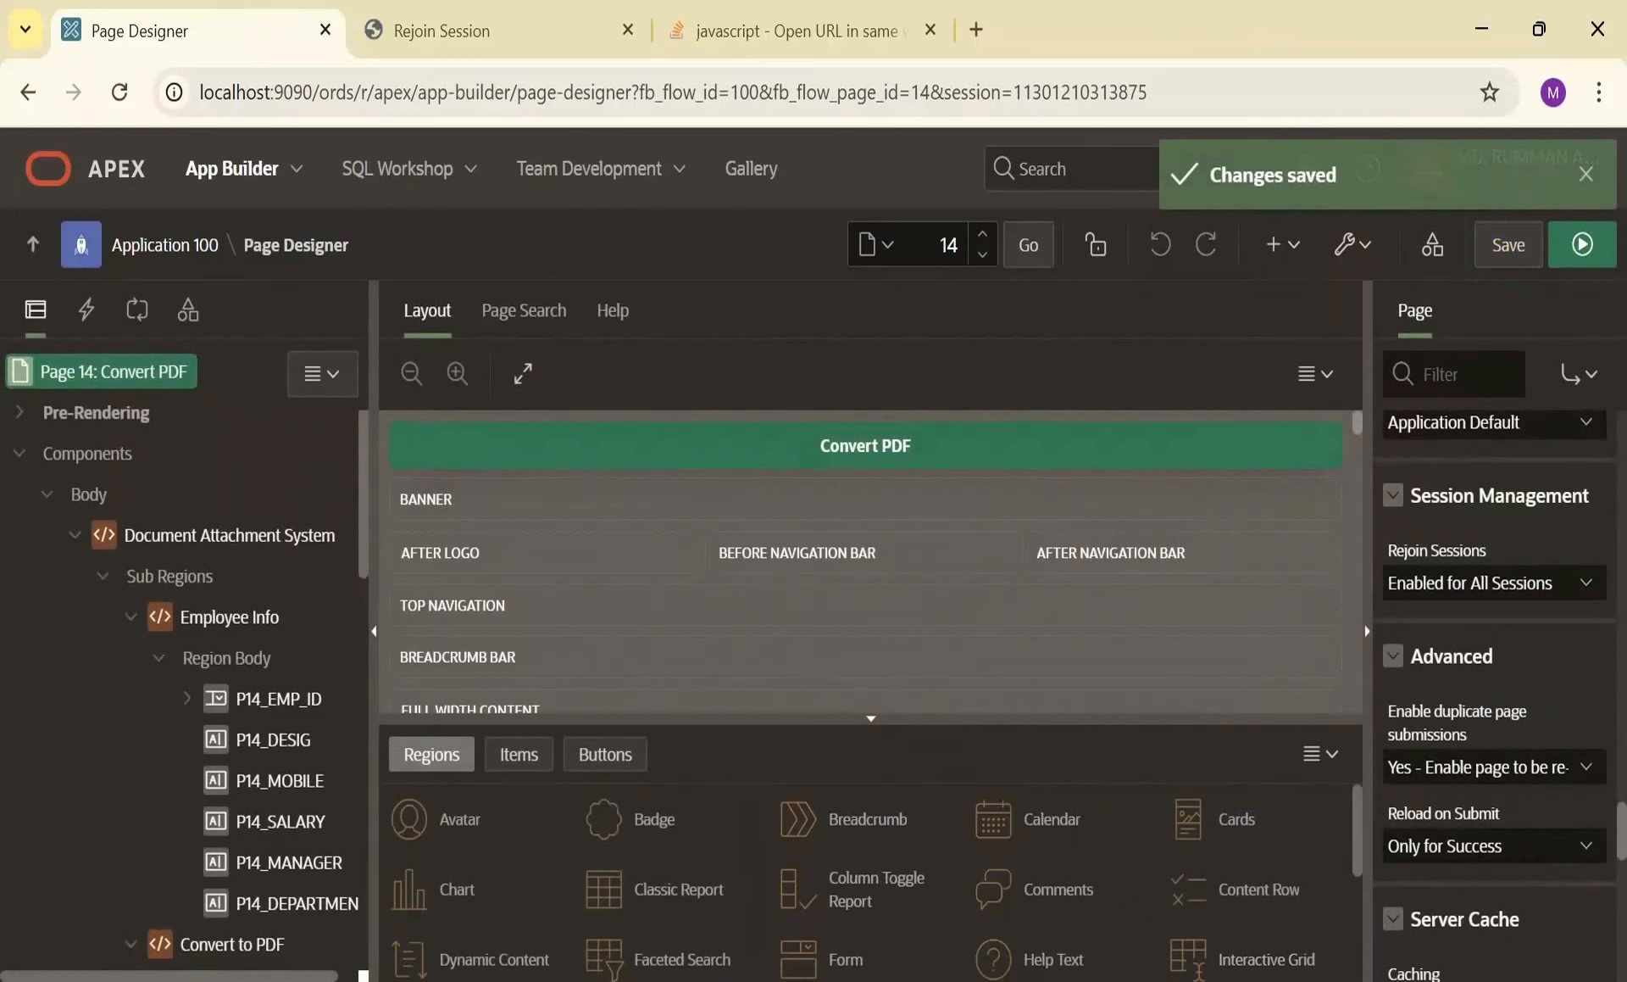
Run the Convert PDF page and sign in to the Tutorial application with the username and account password
left_click(1573, 246)
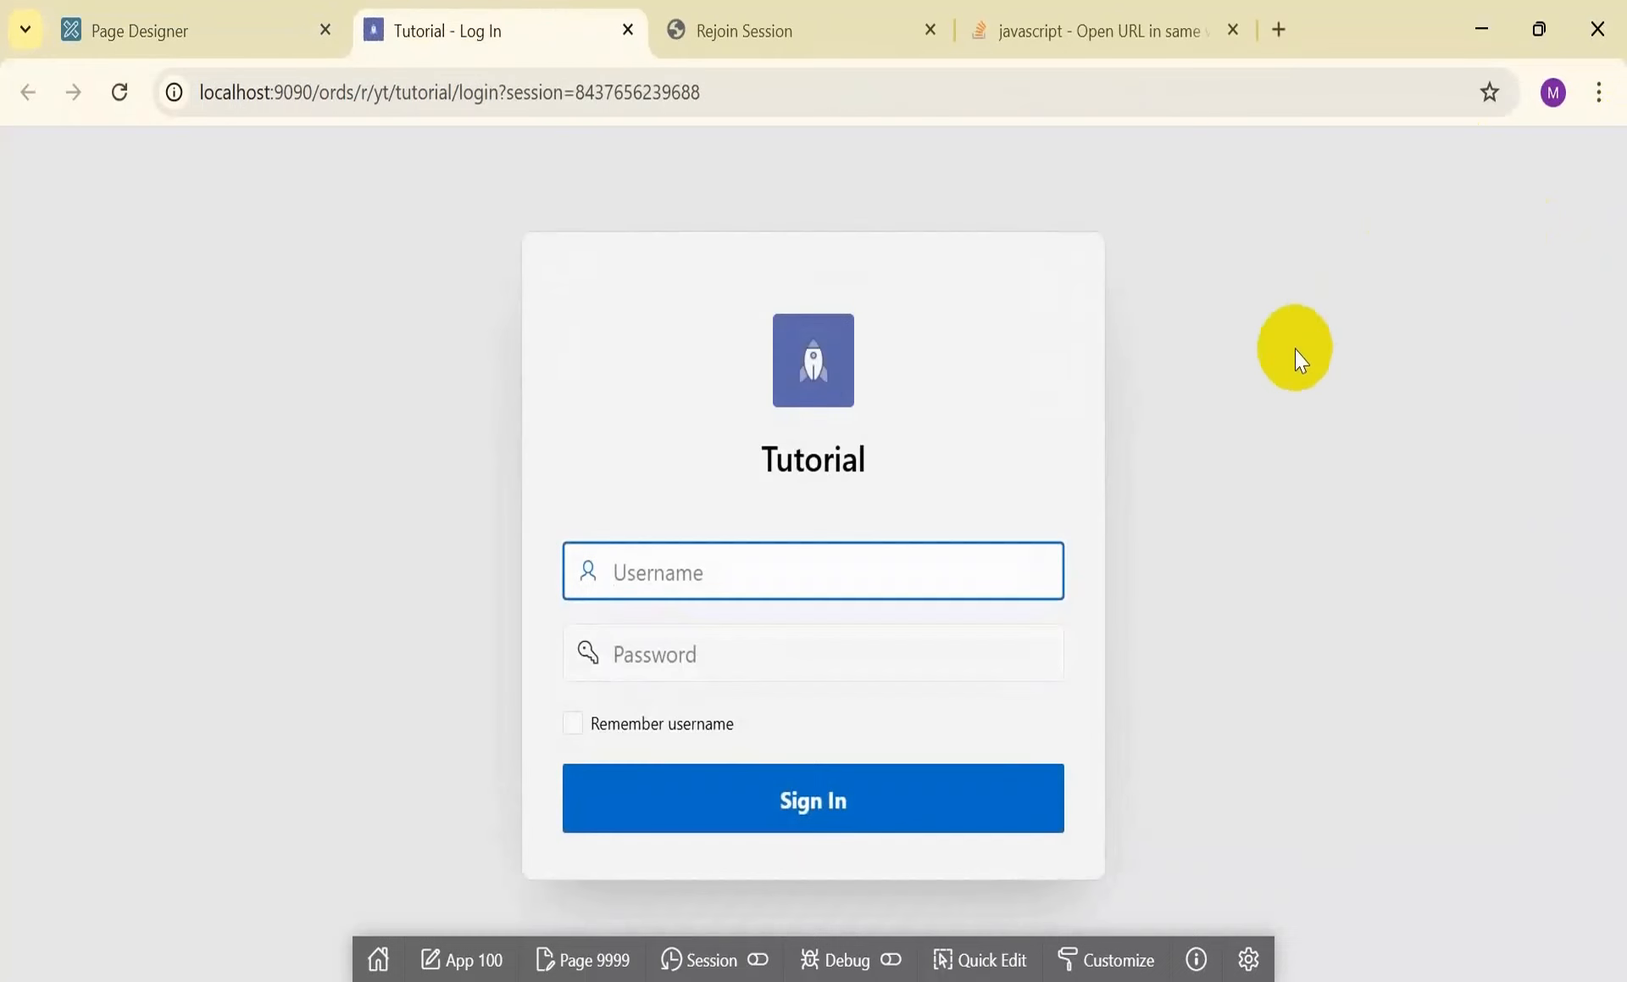
type("rumman")
key("Tab")
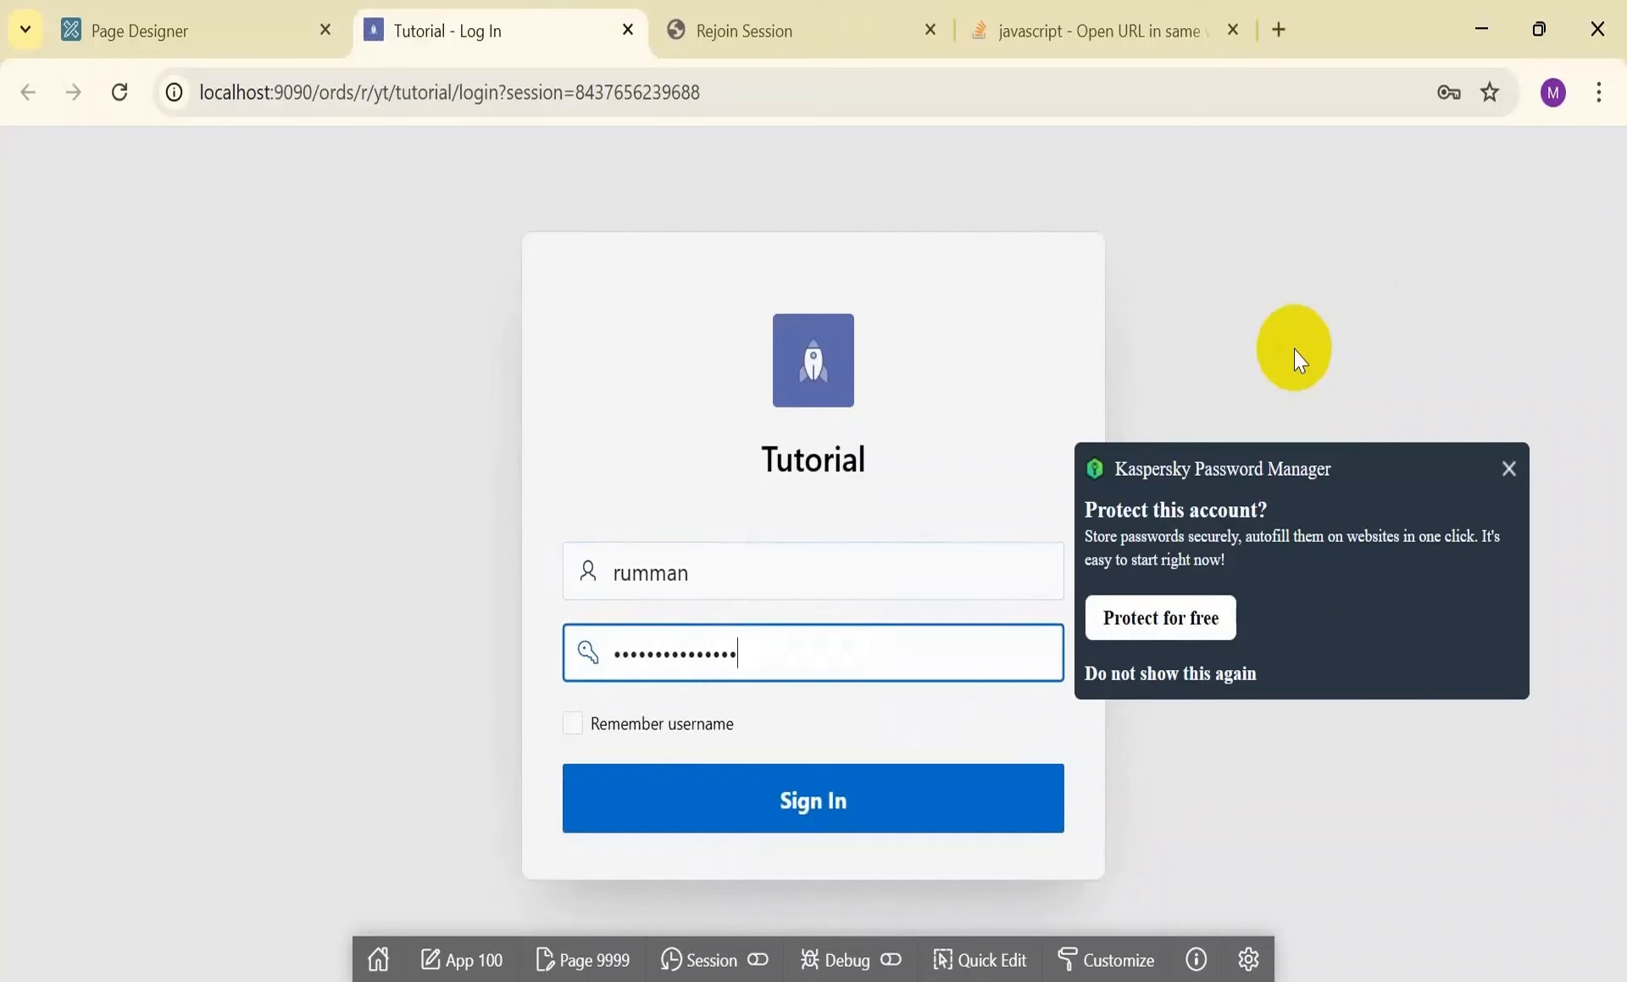
left_click(937, 800)
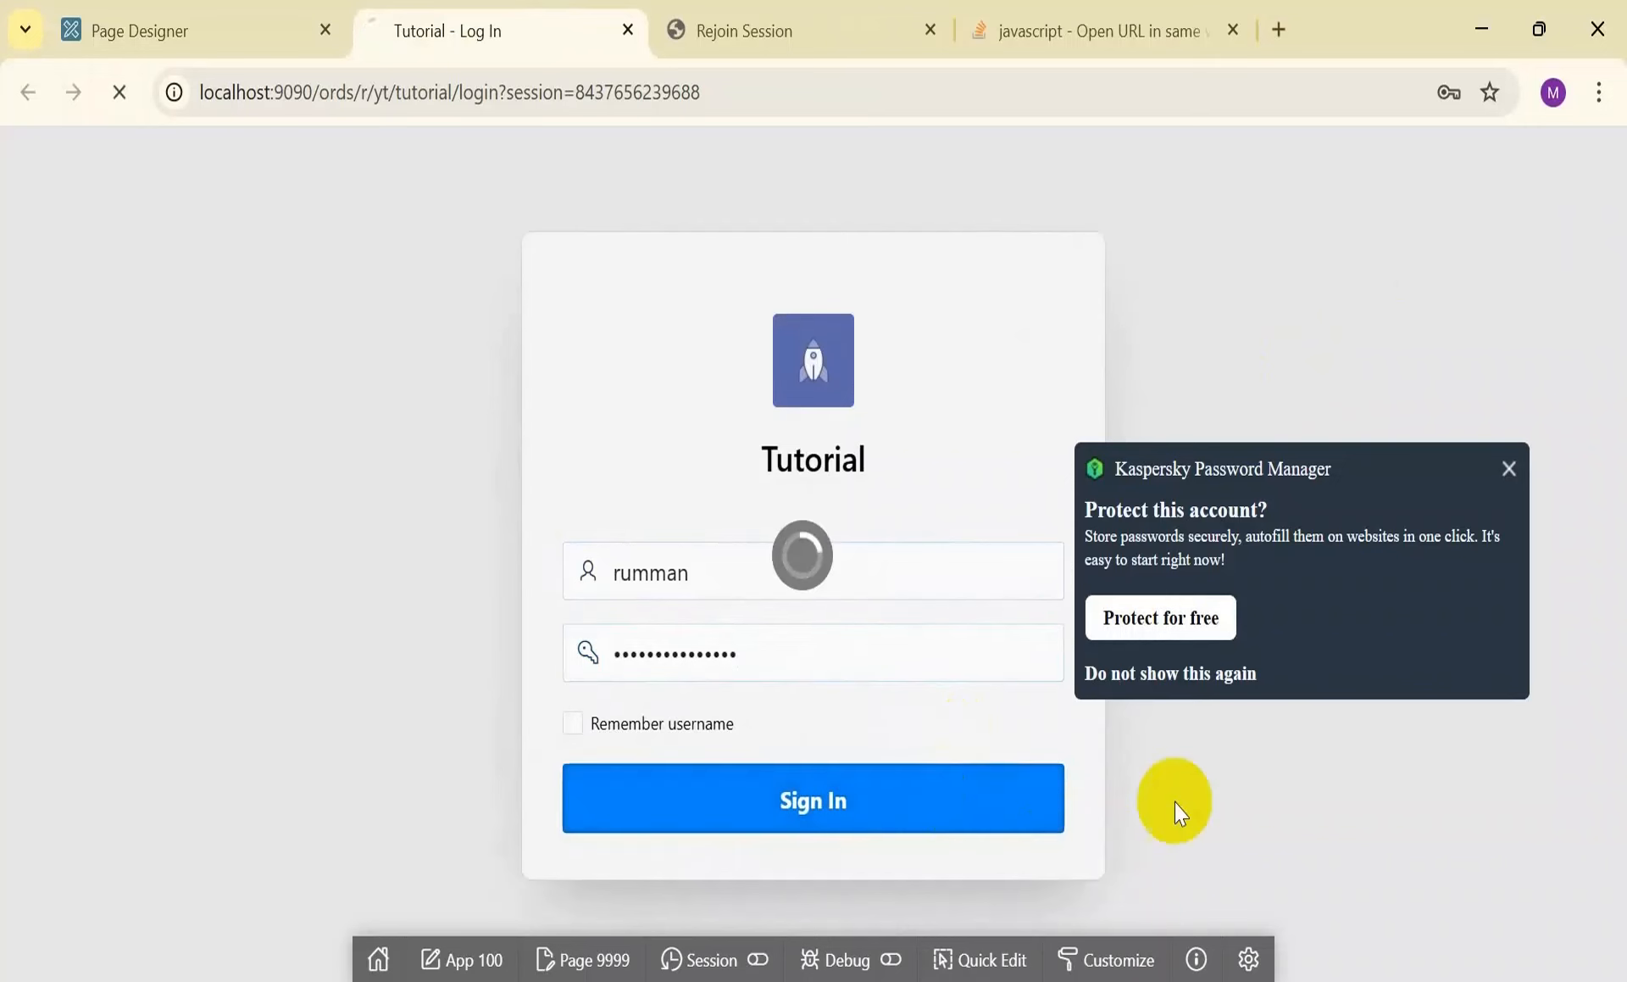
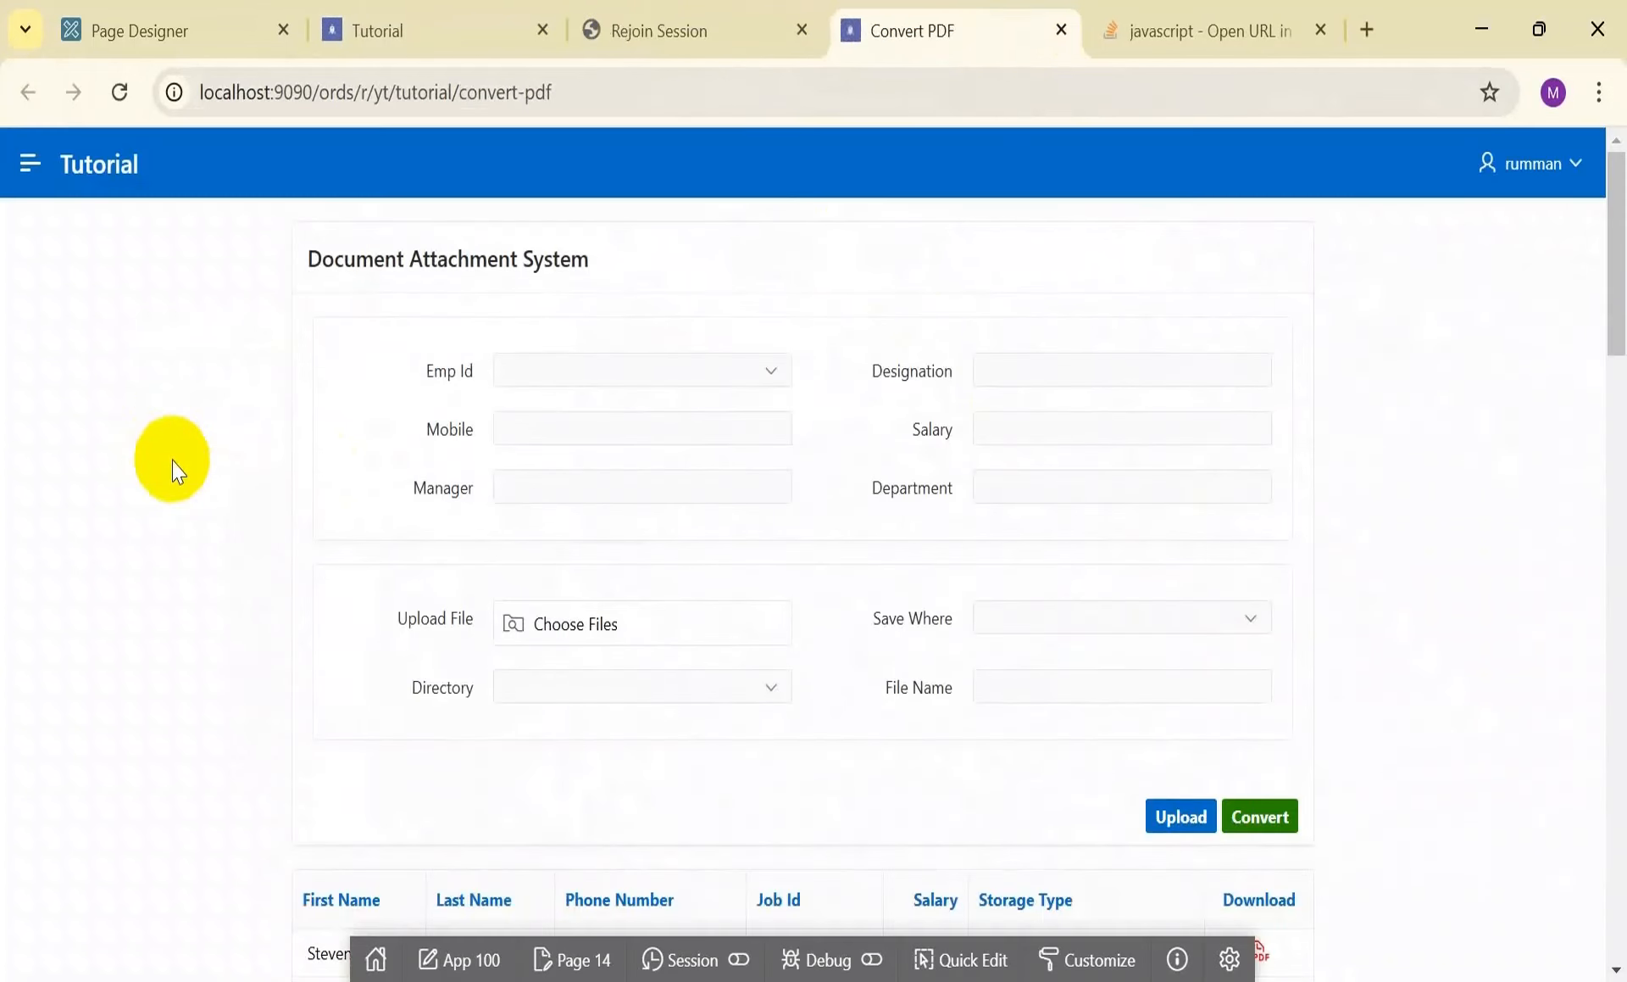
Close the running Convert PDF page and reopen it through the Check link on the external Rejoin Session page
left_click(1062, 30)
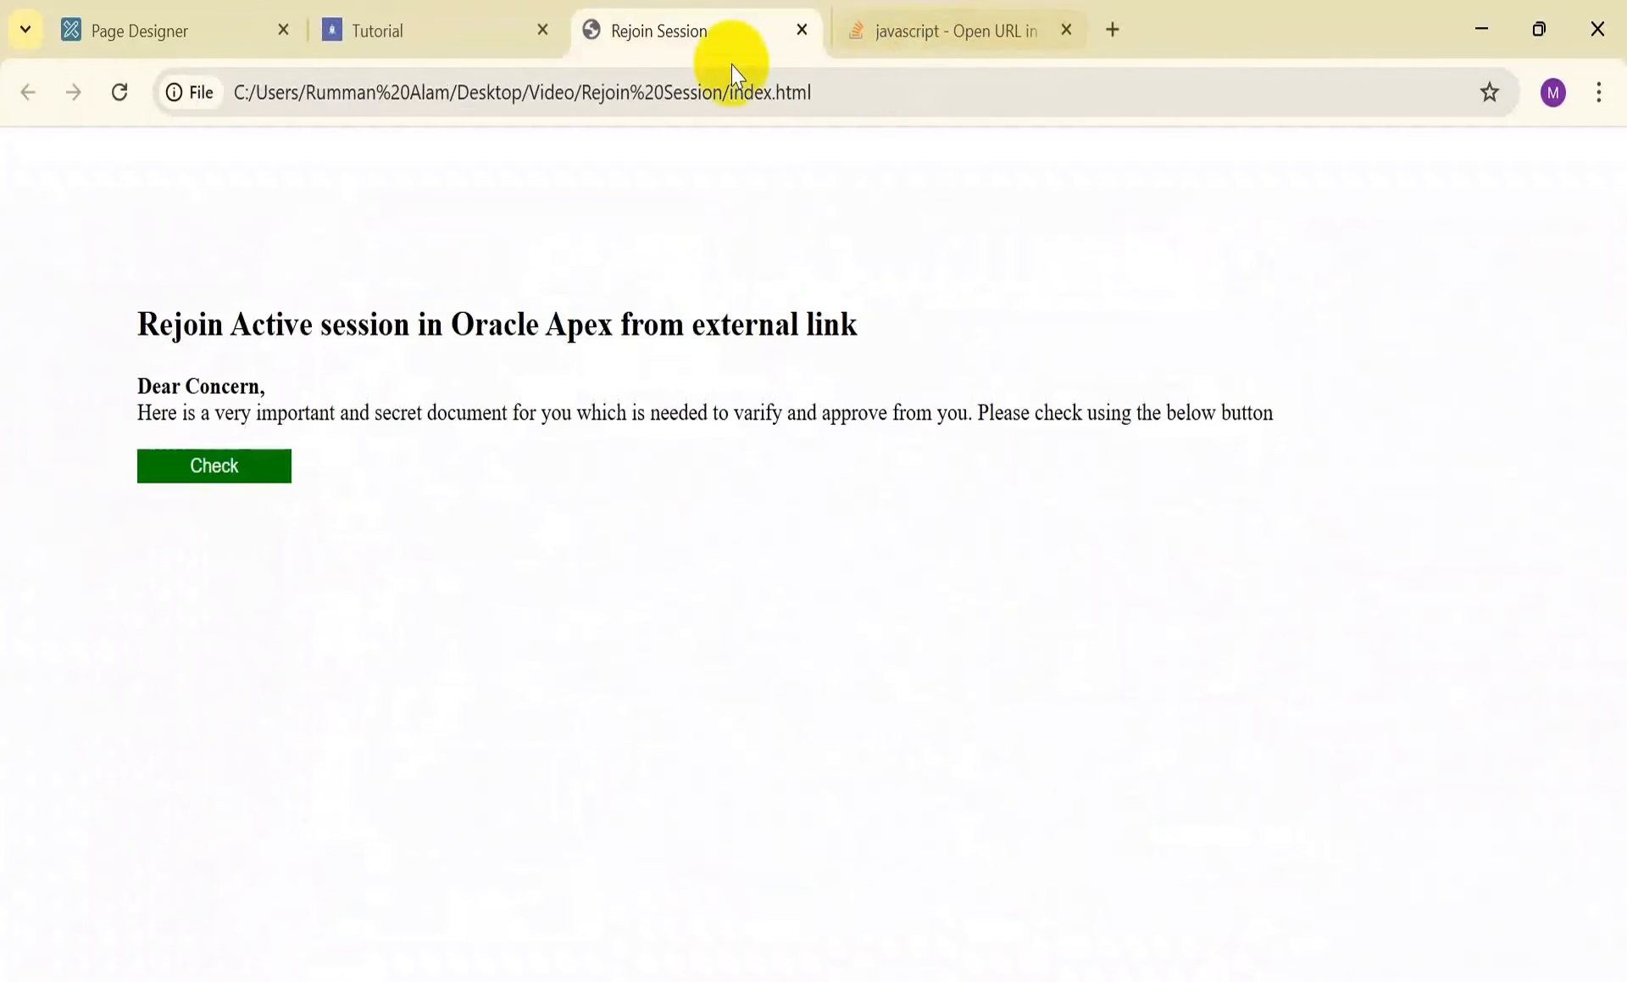
left_click(227, 472)
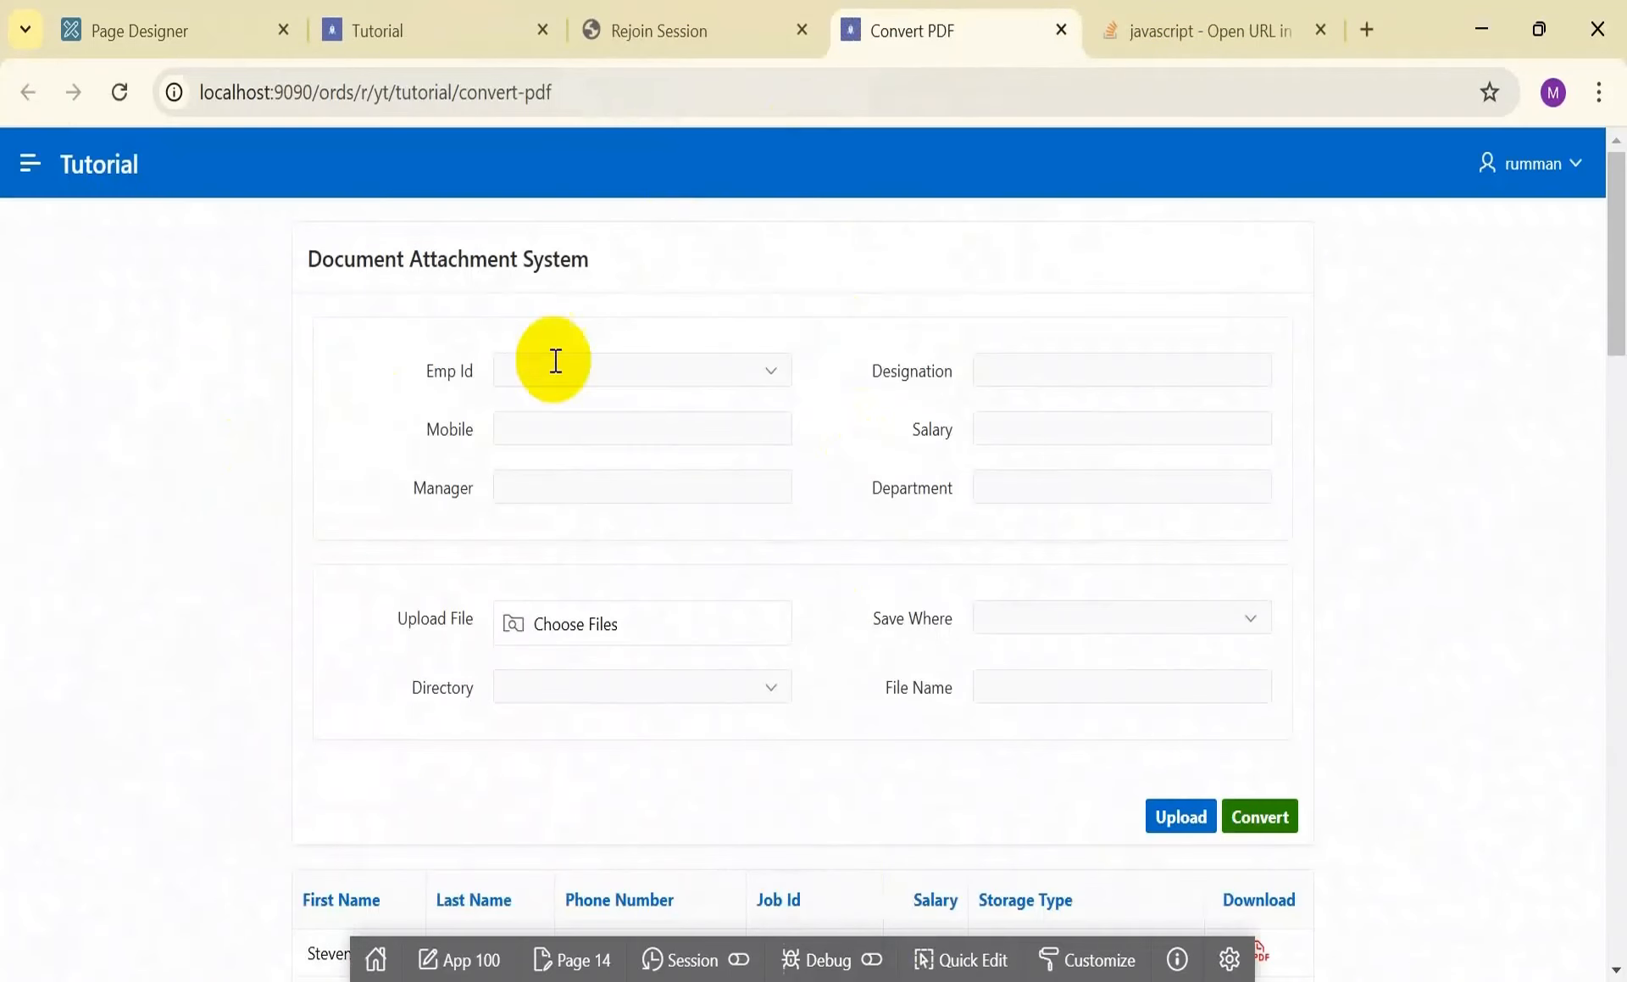
Go from the running Tutorial home page to its page 1, Home, in Page Designer
left_click(188, 38)
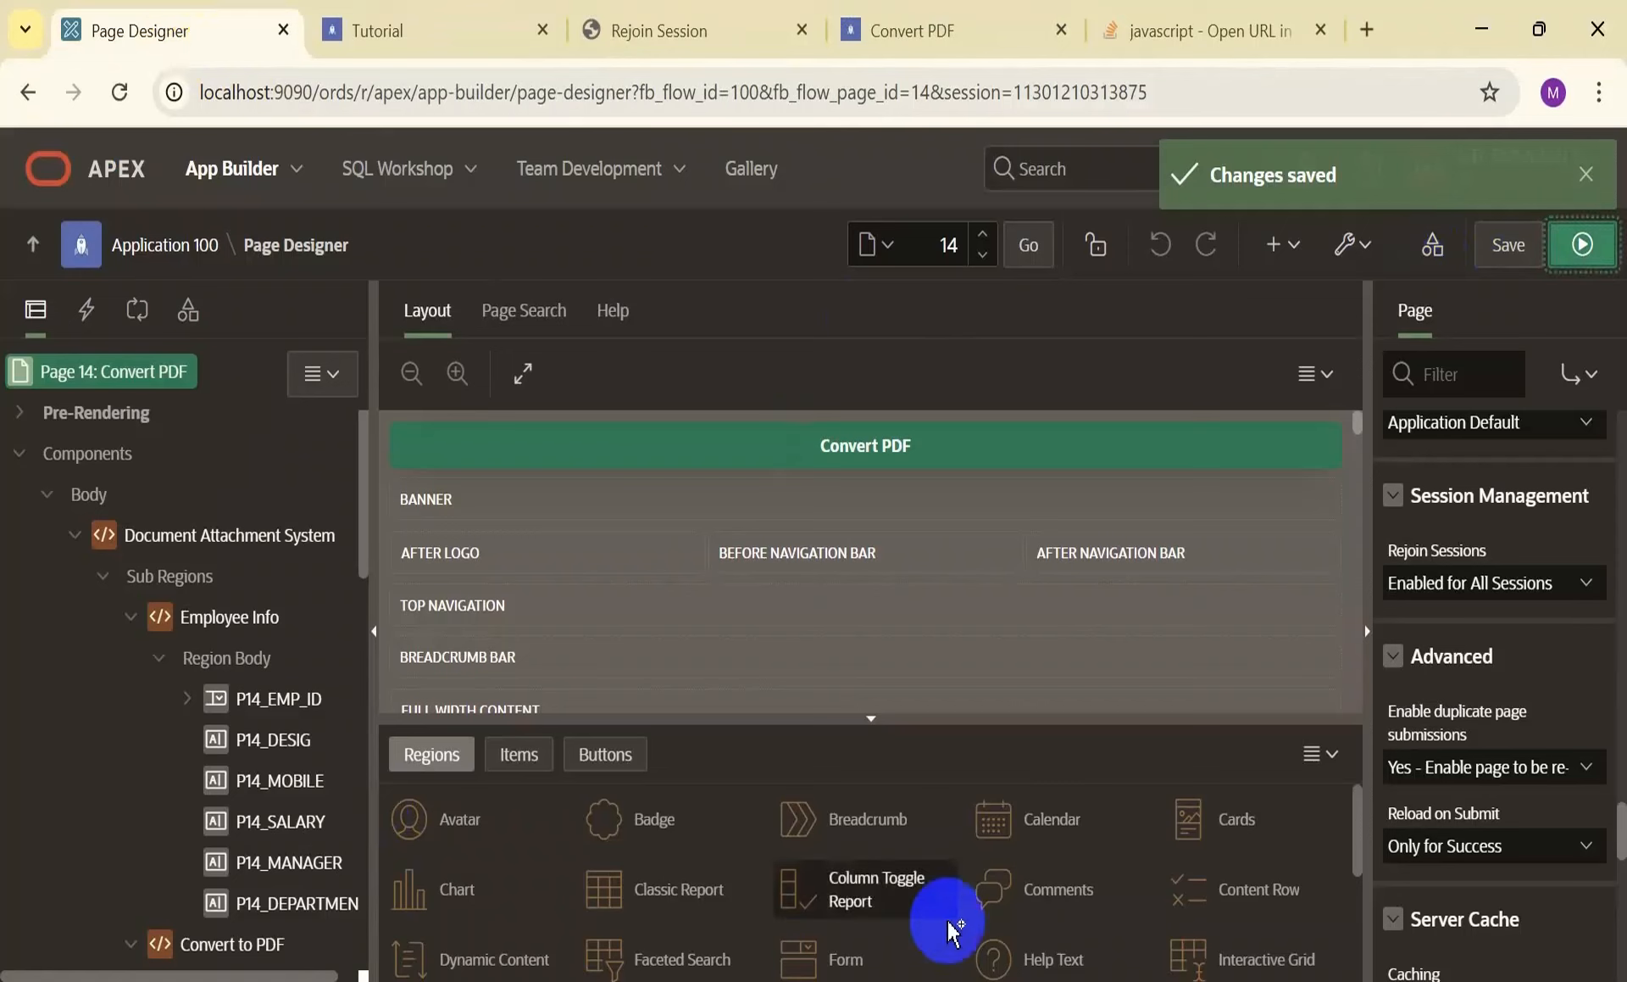
left_click(1582, 244)
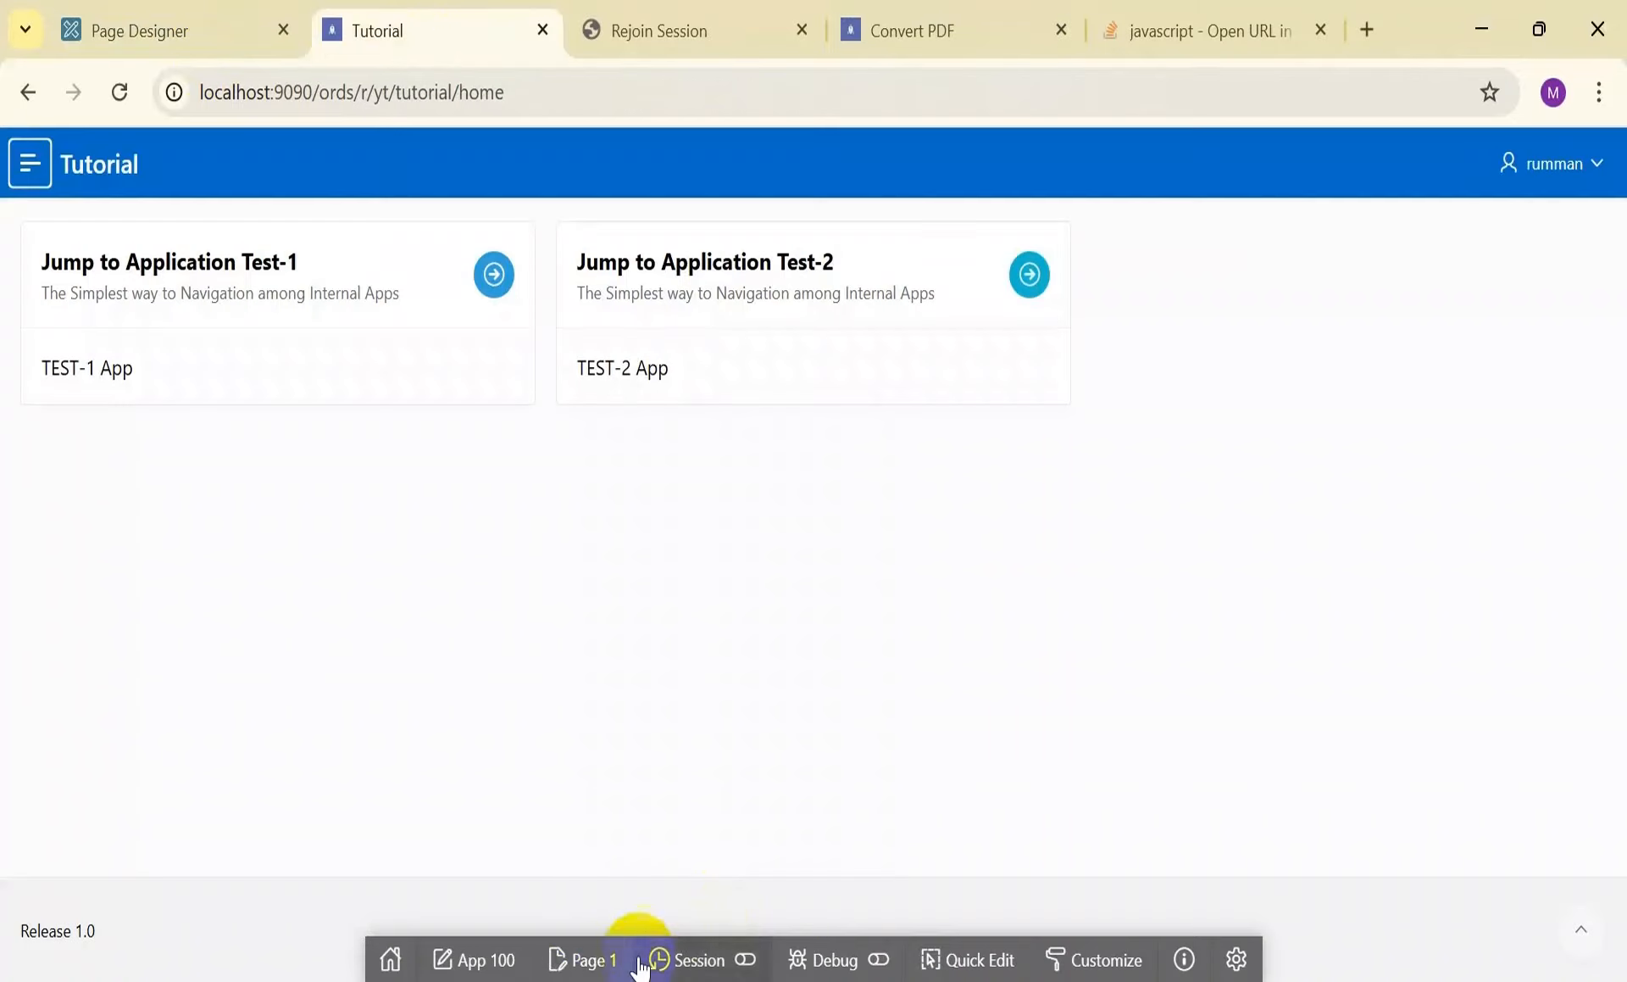
left_click(589, 963)
left_click(672, 30)
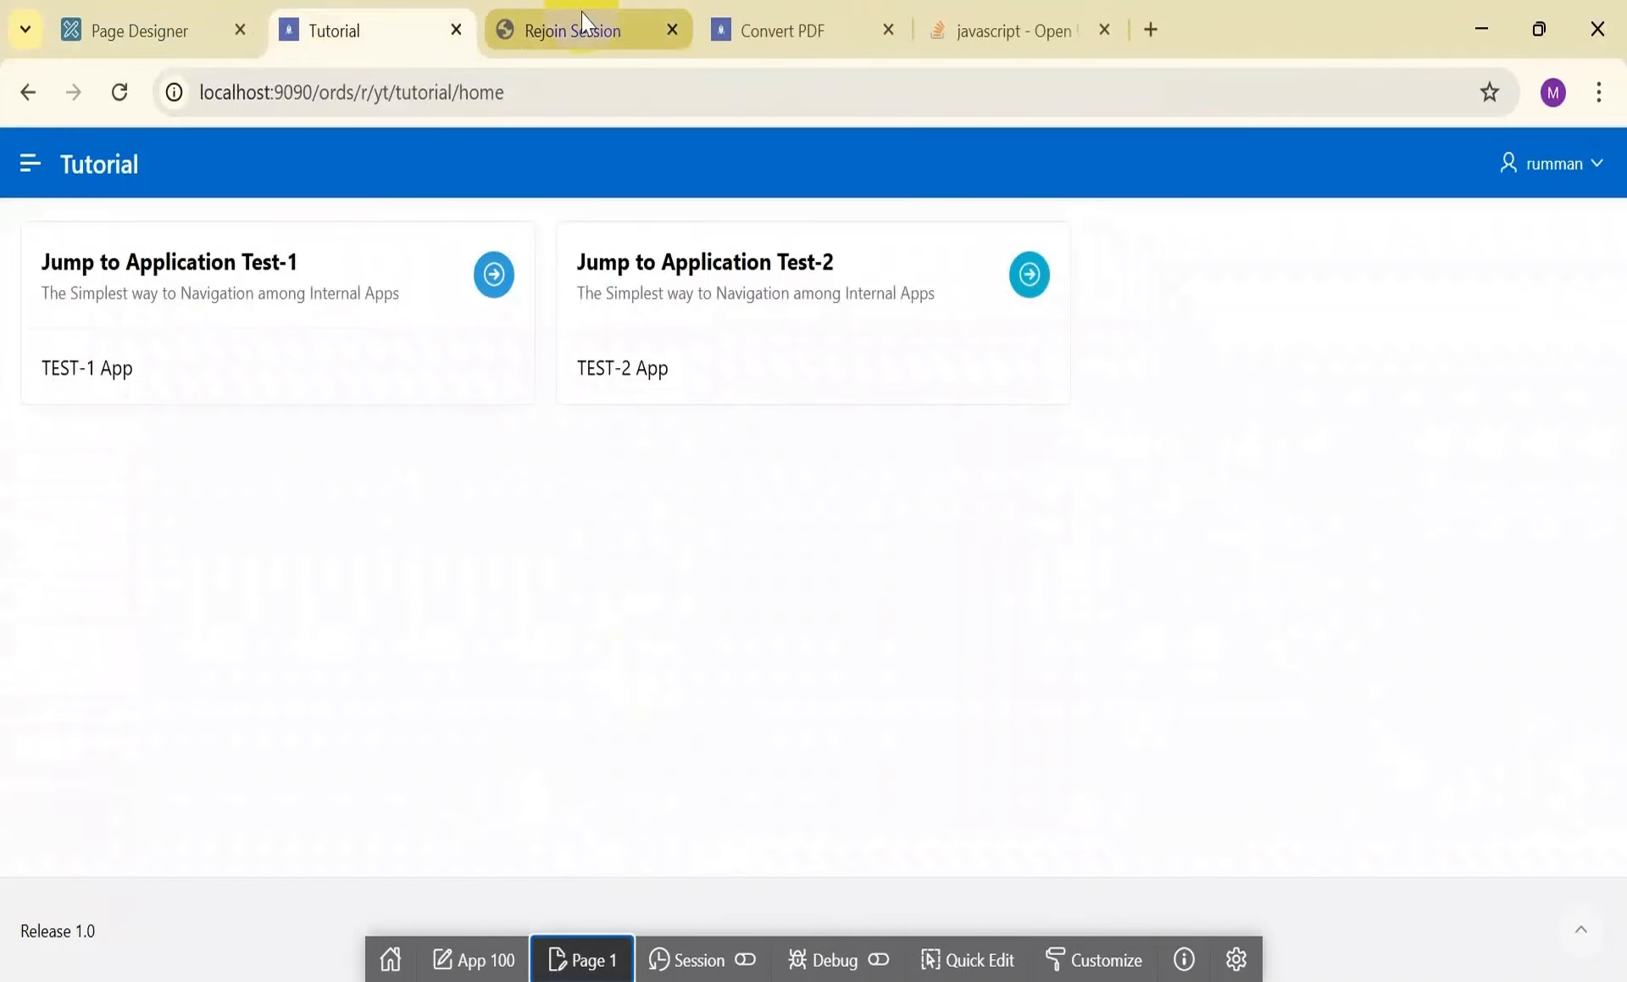
left_click(113, 32)
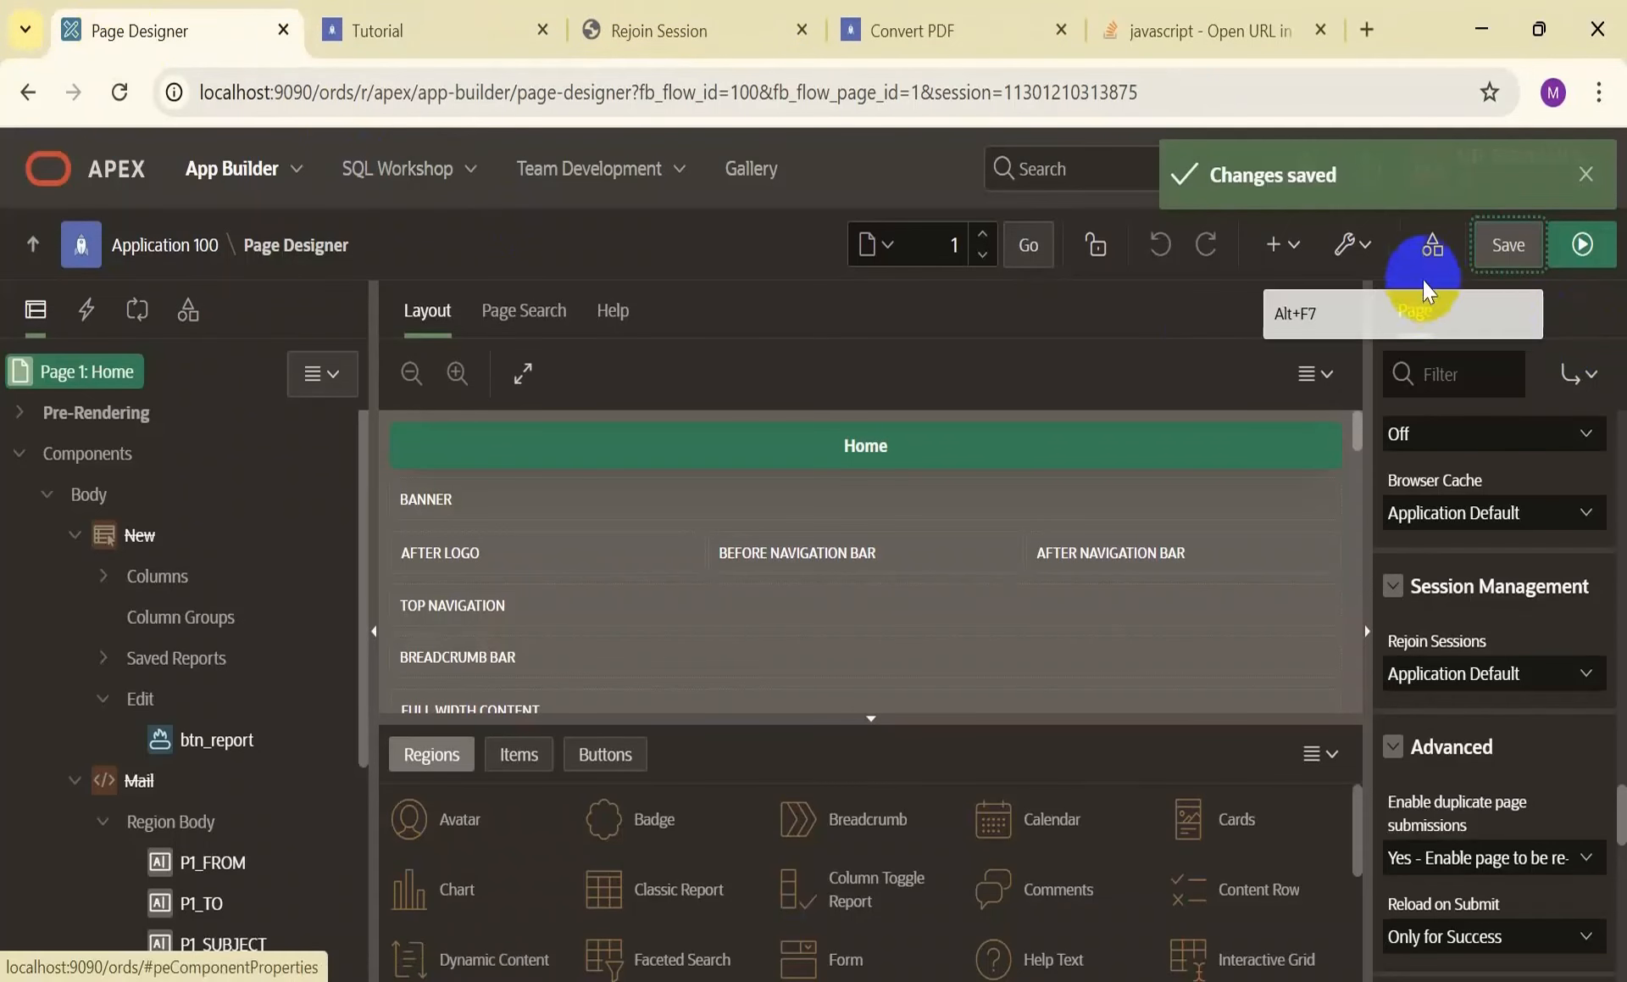
Set the session sharing type of application 100's Oracle APEX Accounts authentication scheme to Workspace Sharing and apply the change
left_click(1438, 248)
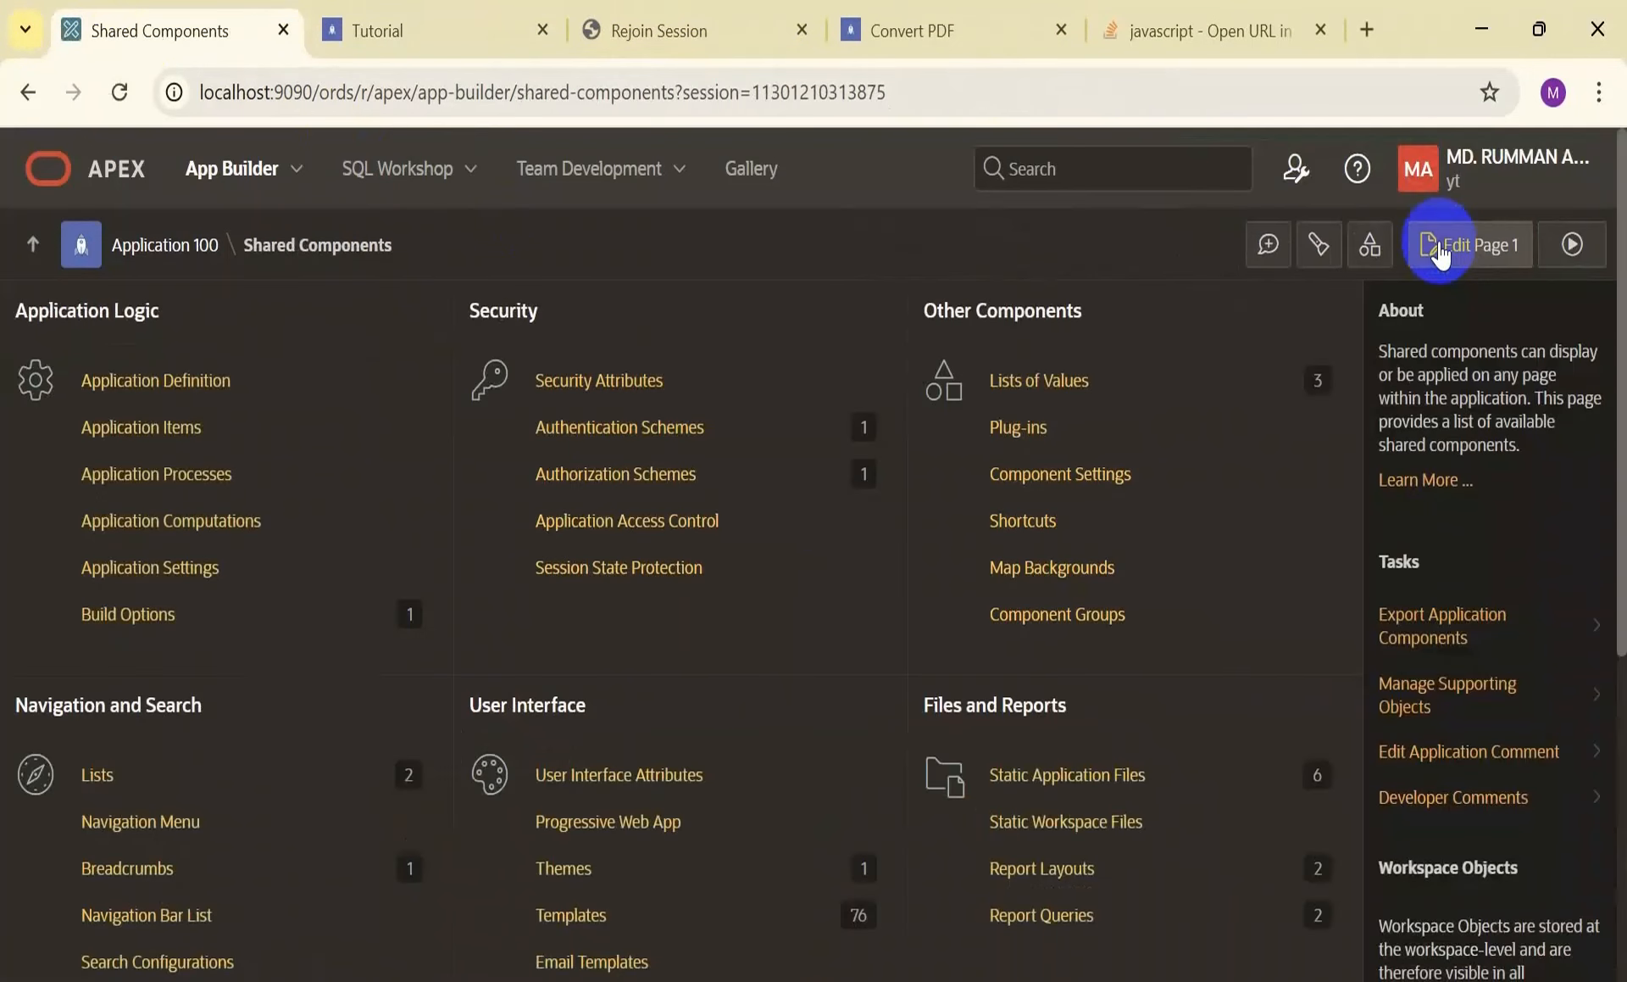
left_click(672, 430)
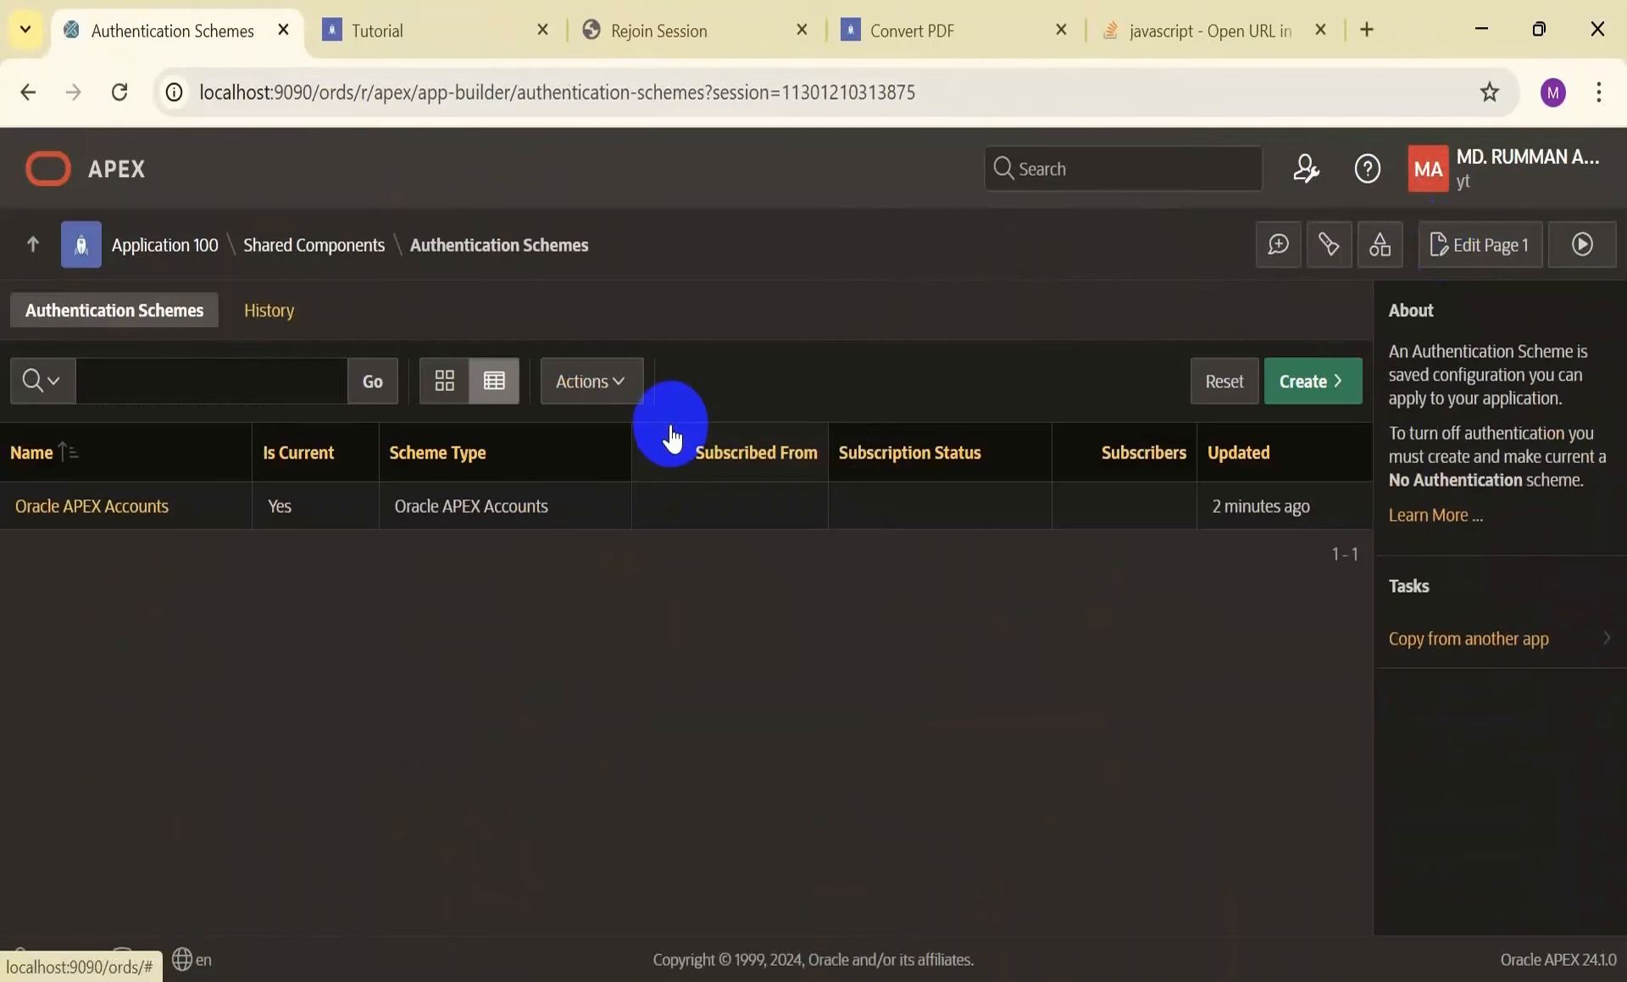
left_click(155, 507)
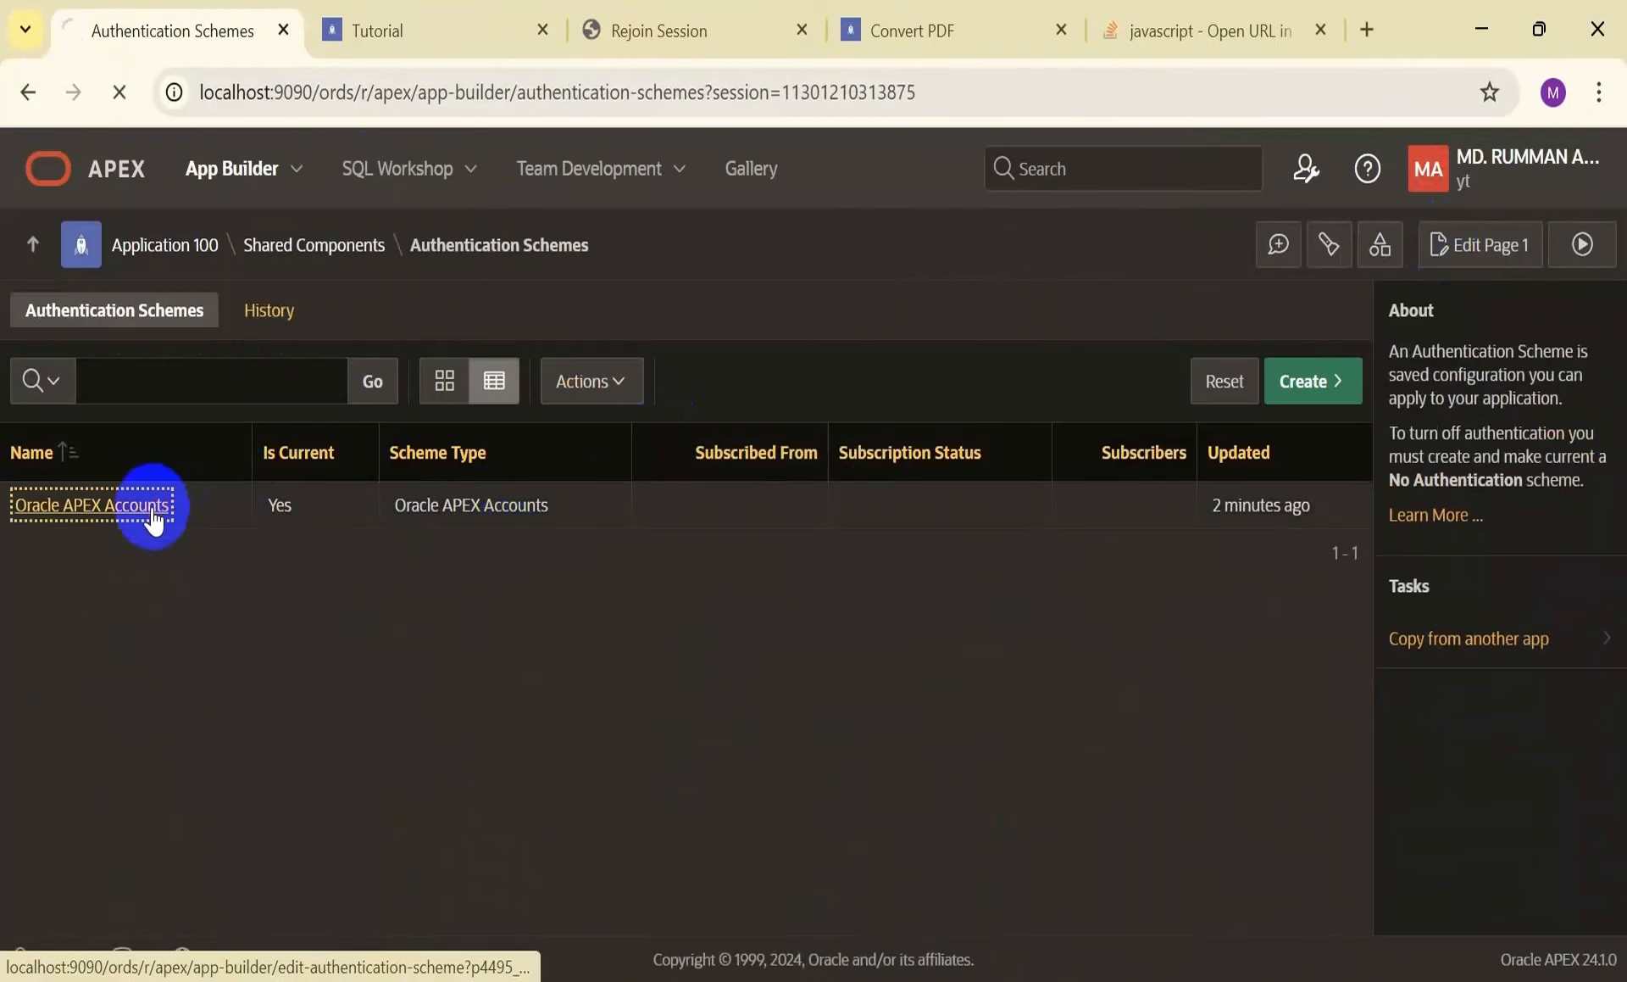
left_click(486, 551)
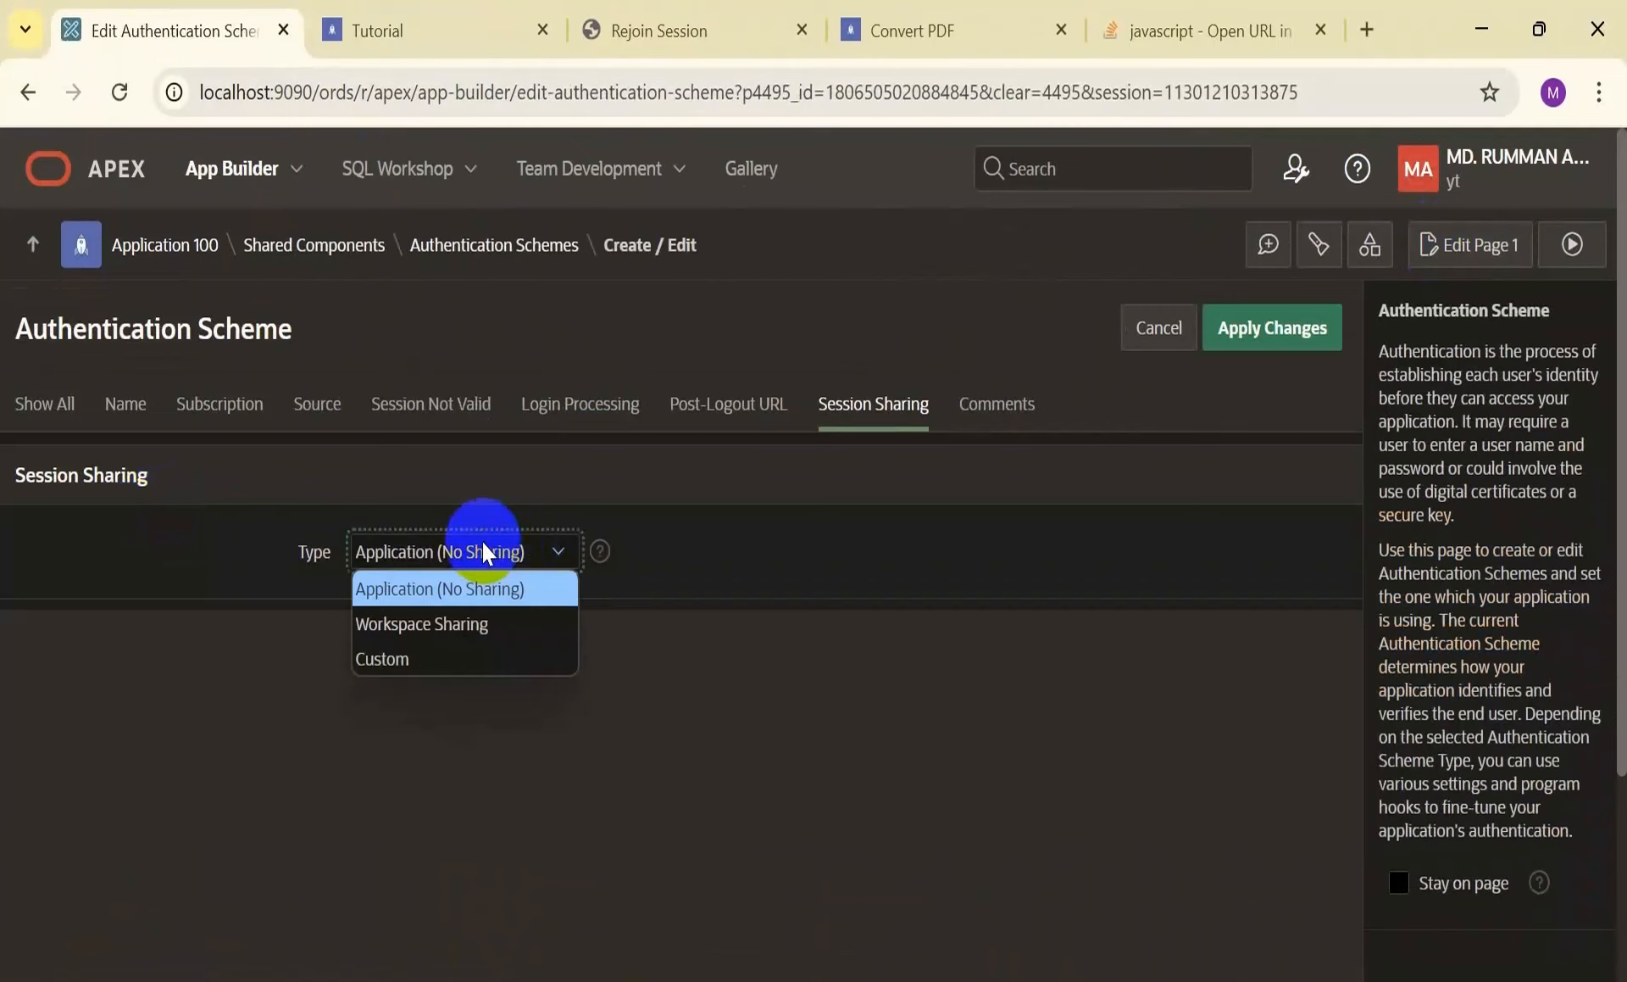
left_click(451, 627)
left_click(1250, 335)
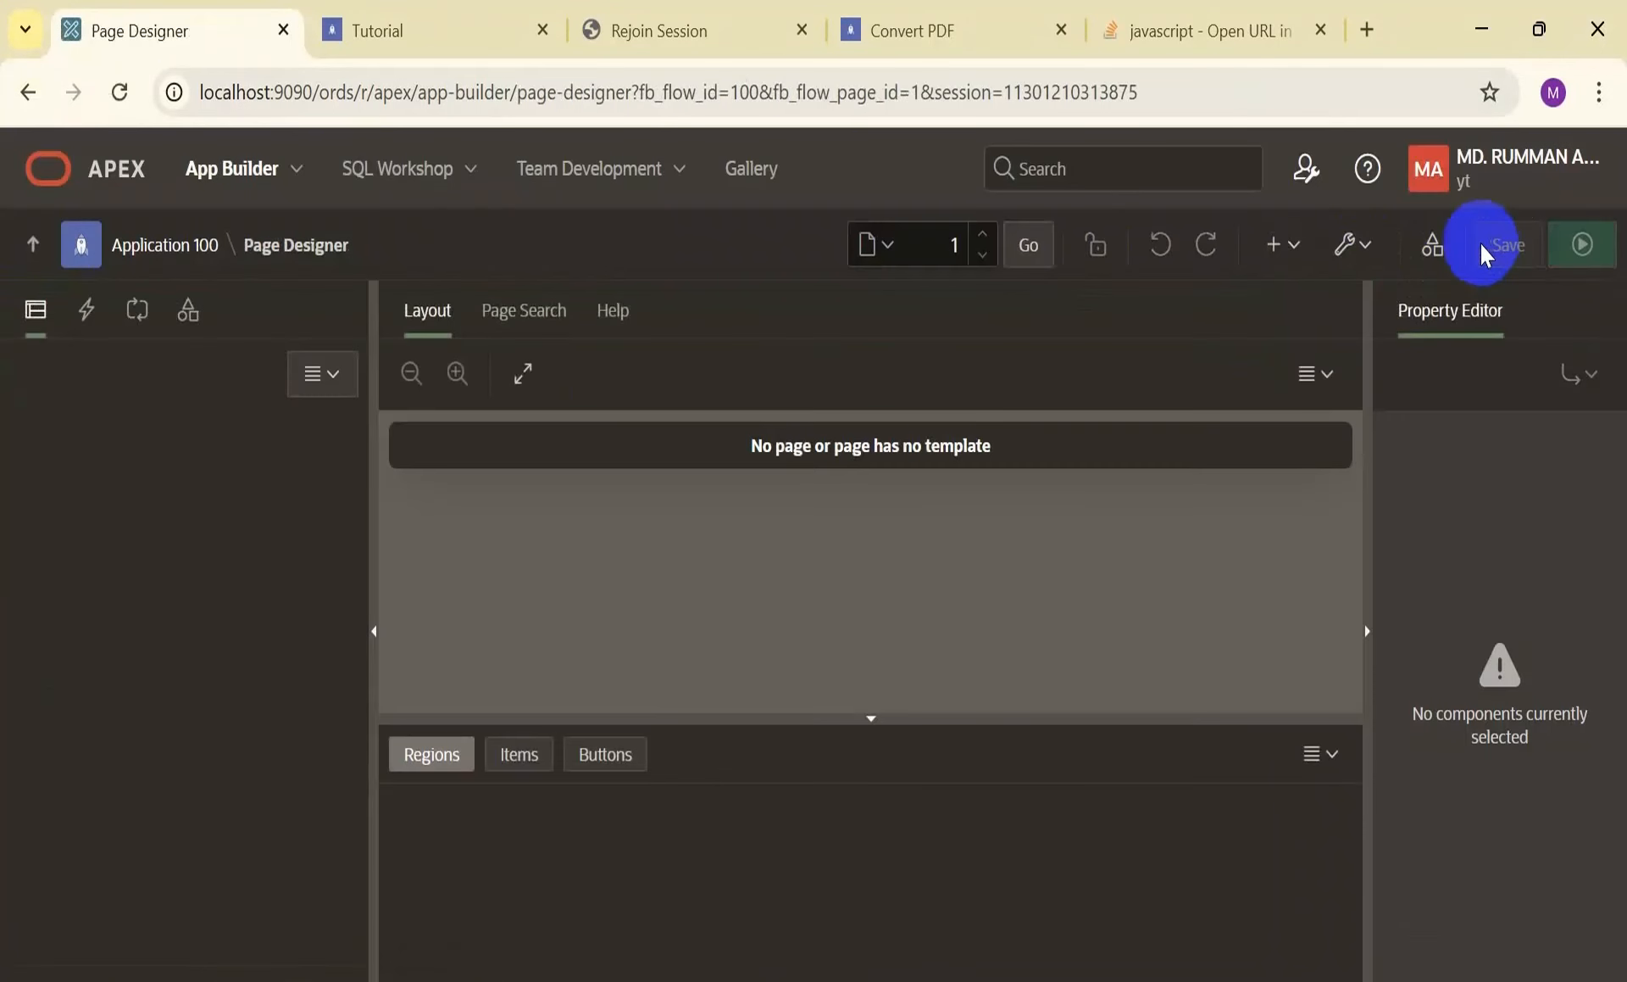
Set Rejoin Sessions on application 100's page 1, Home, to Enabled for All Sessions and save the page
left_click(89, 365)
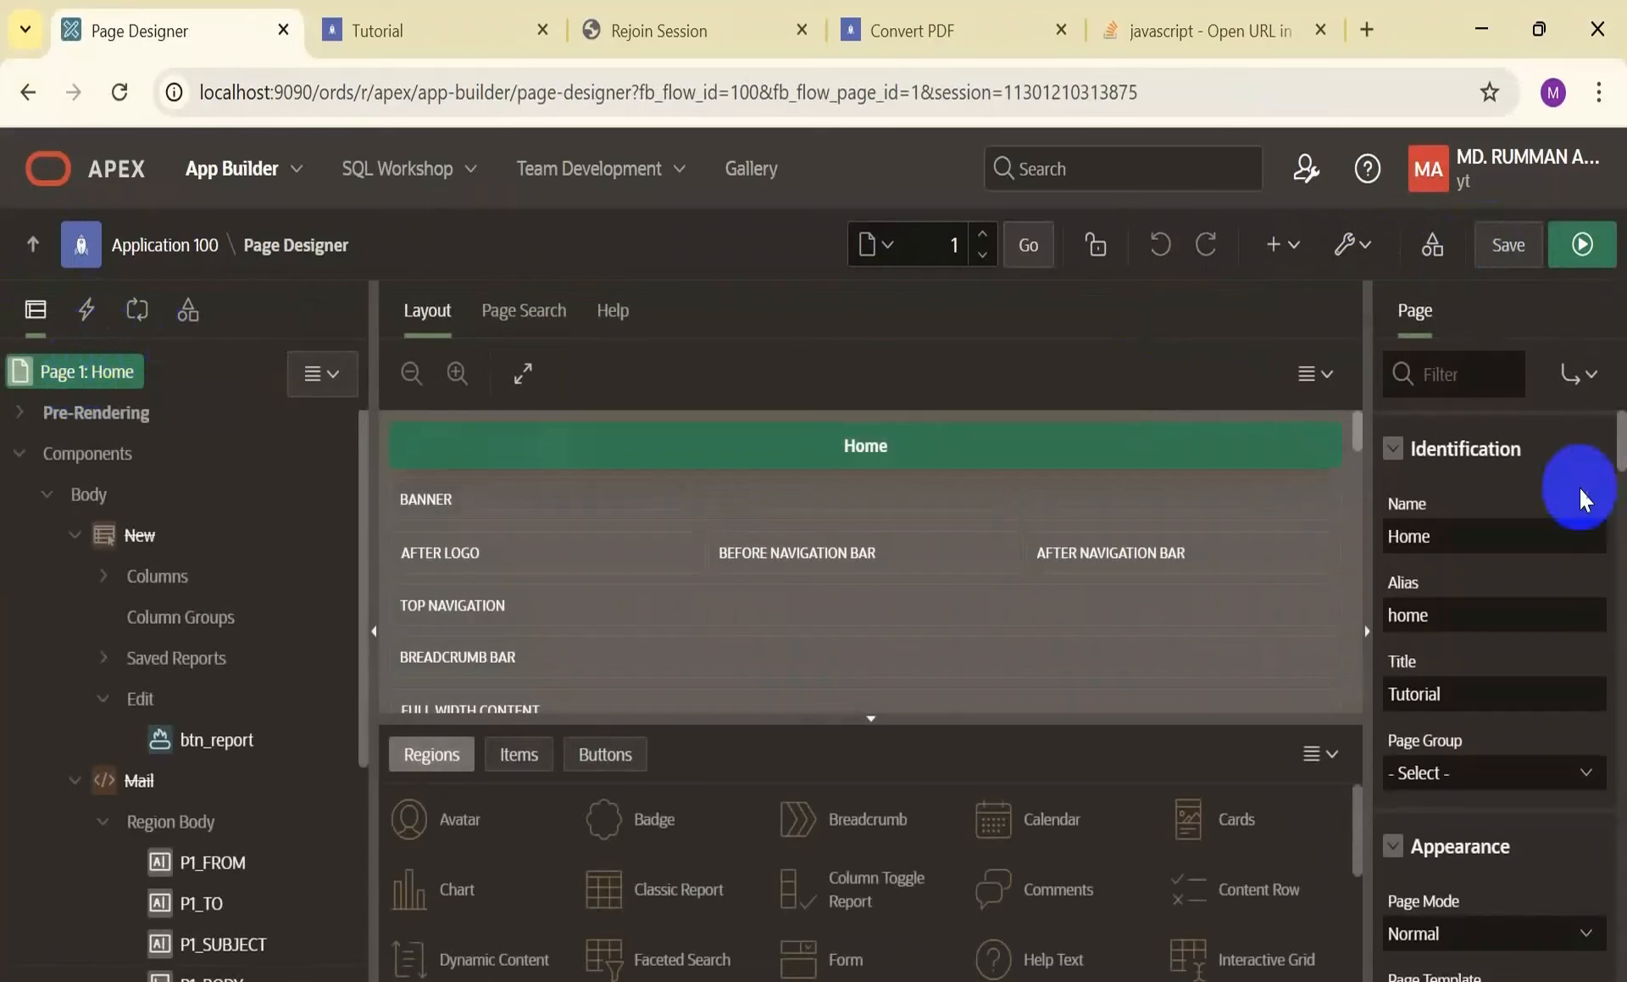
scroll(1546, 510, "down", 10)
scroll(1549, 516, "down", 10)
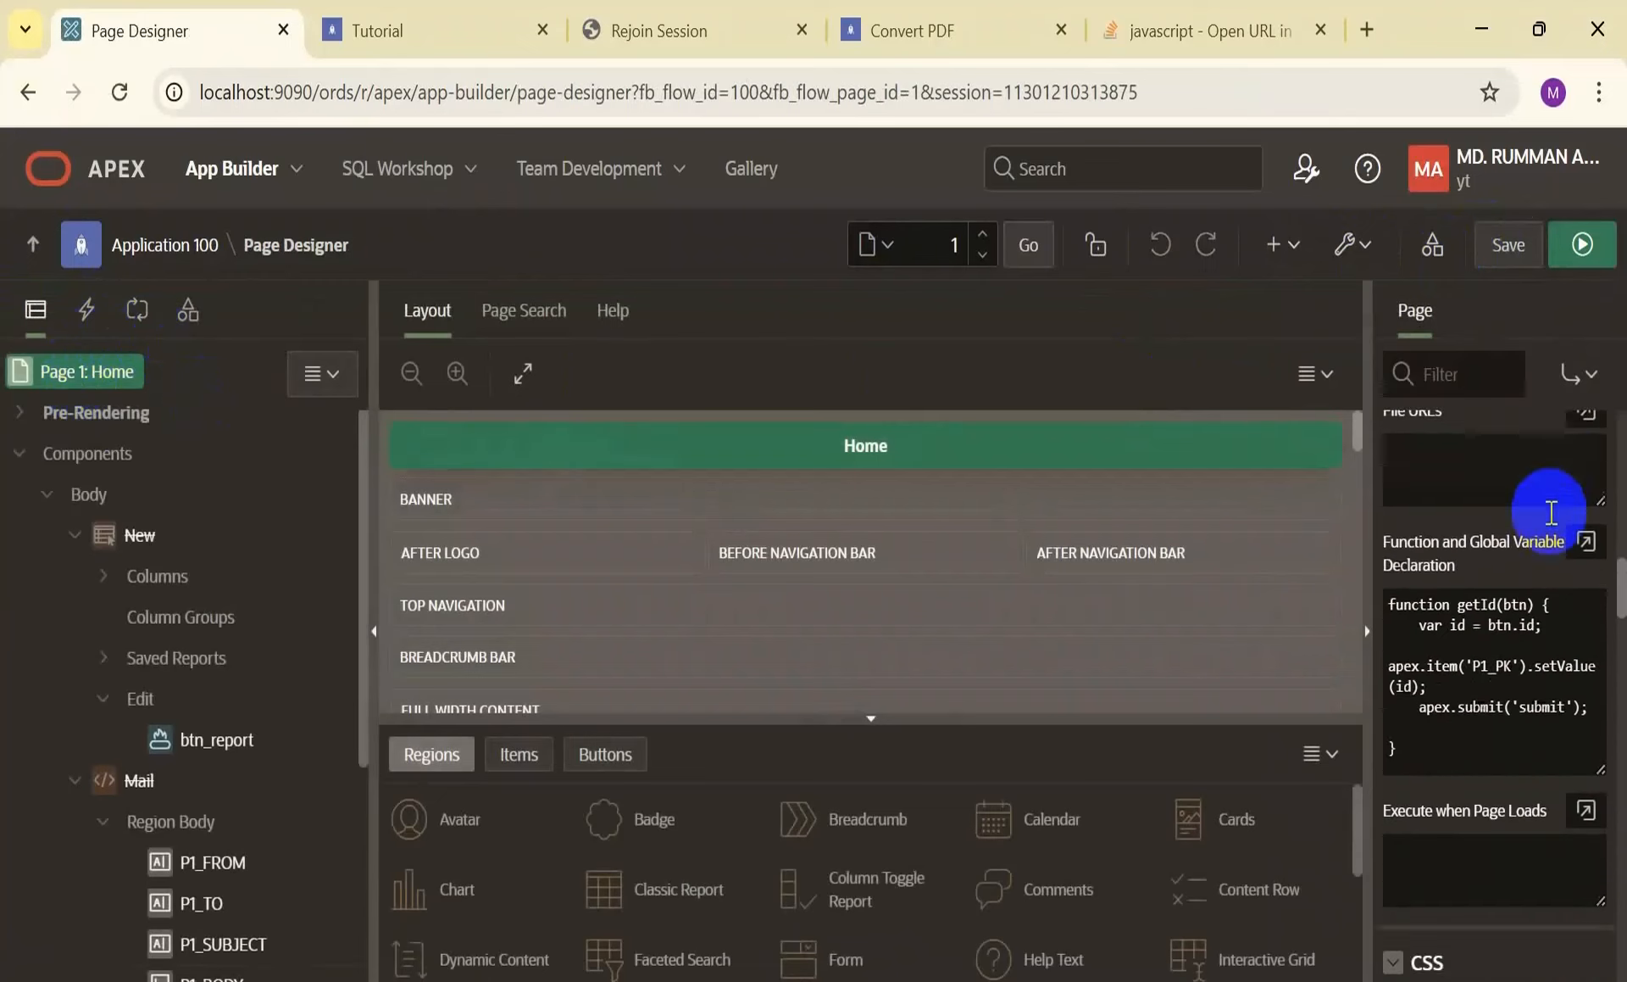
scroll(1556, 505, "down", 10)
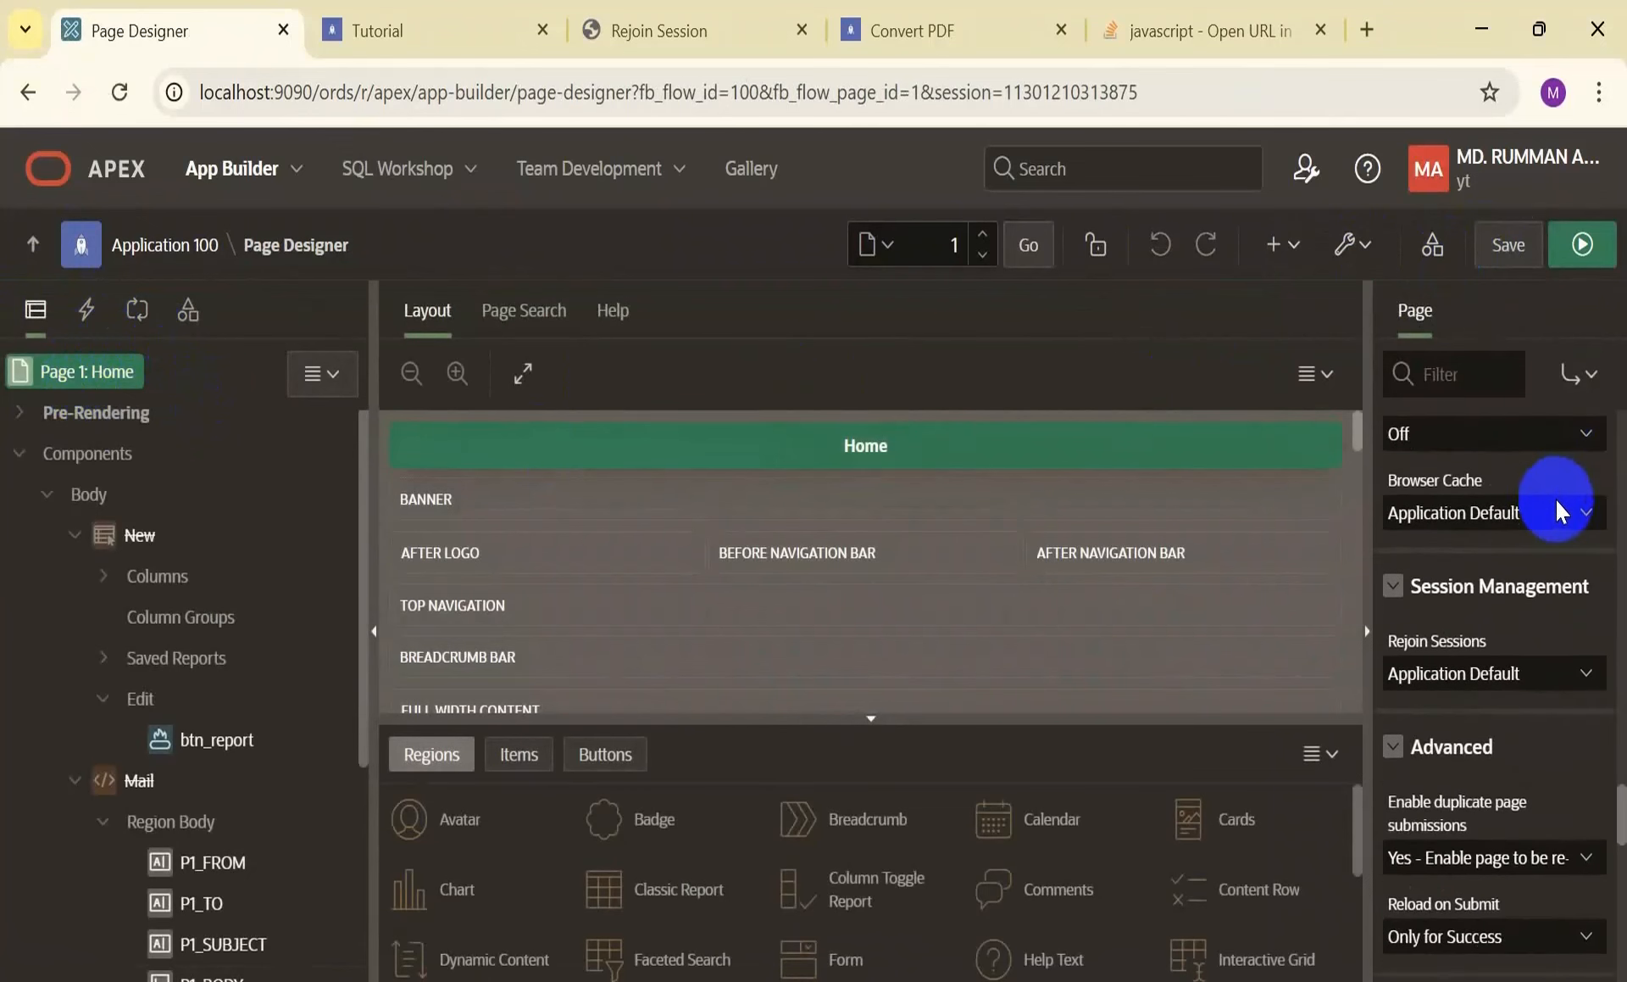
left_click(1534, 672)
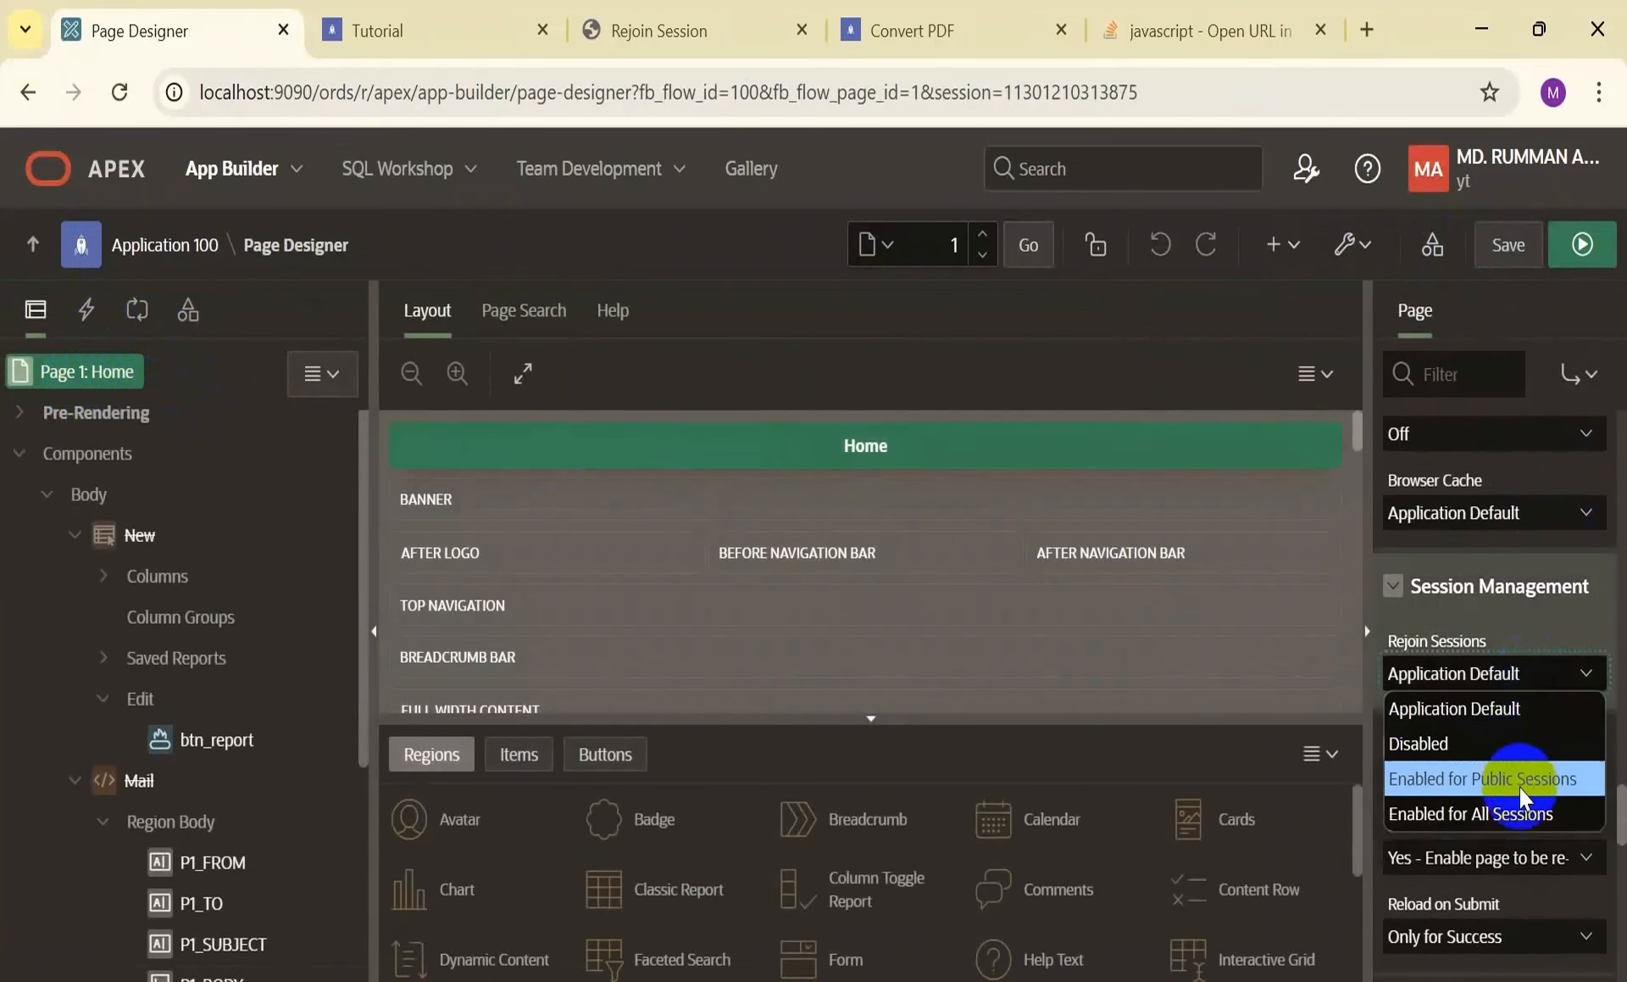
left_click(1519, 812)
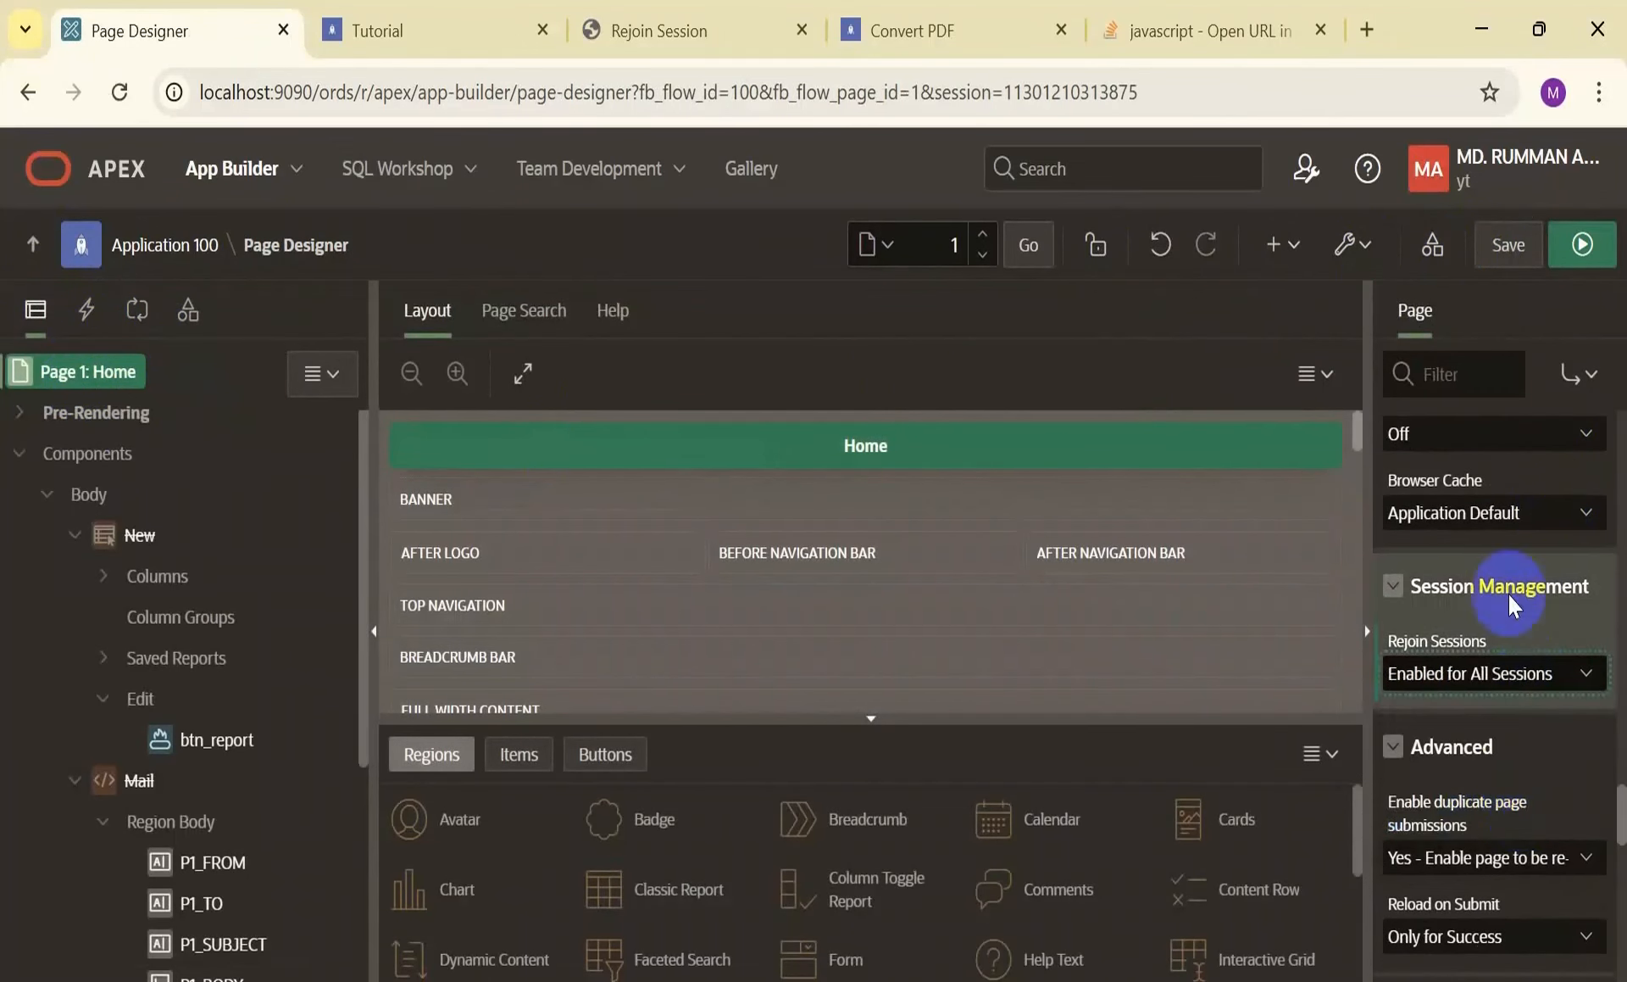
left_click(1507, 244)
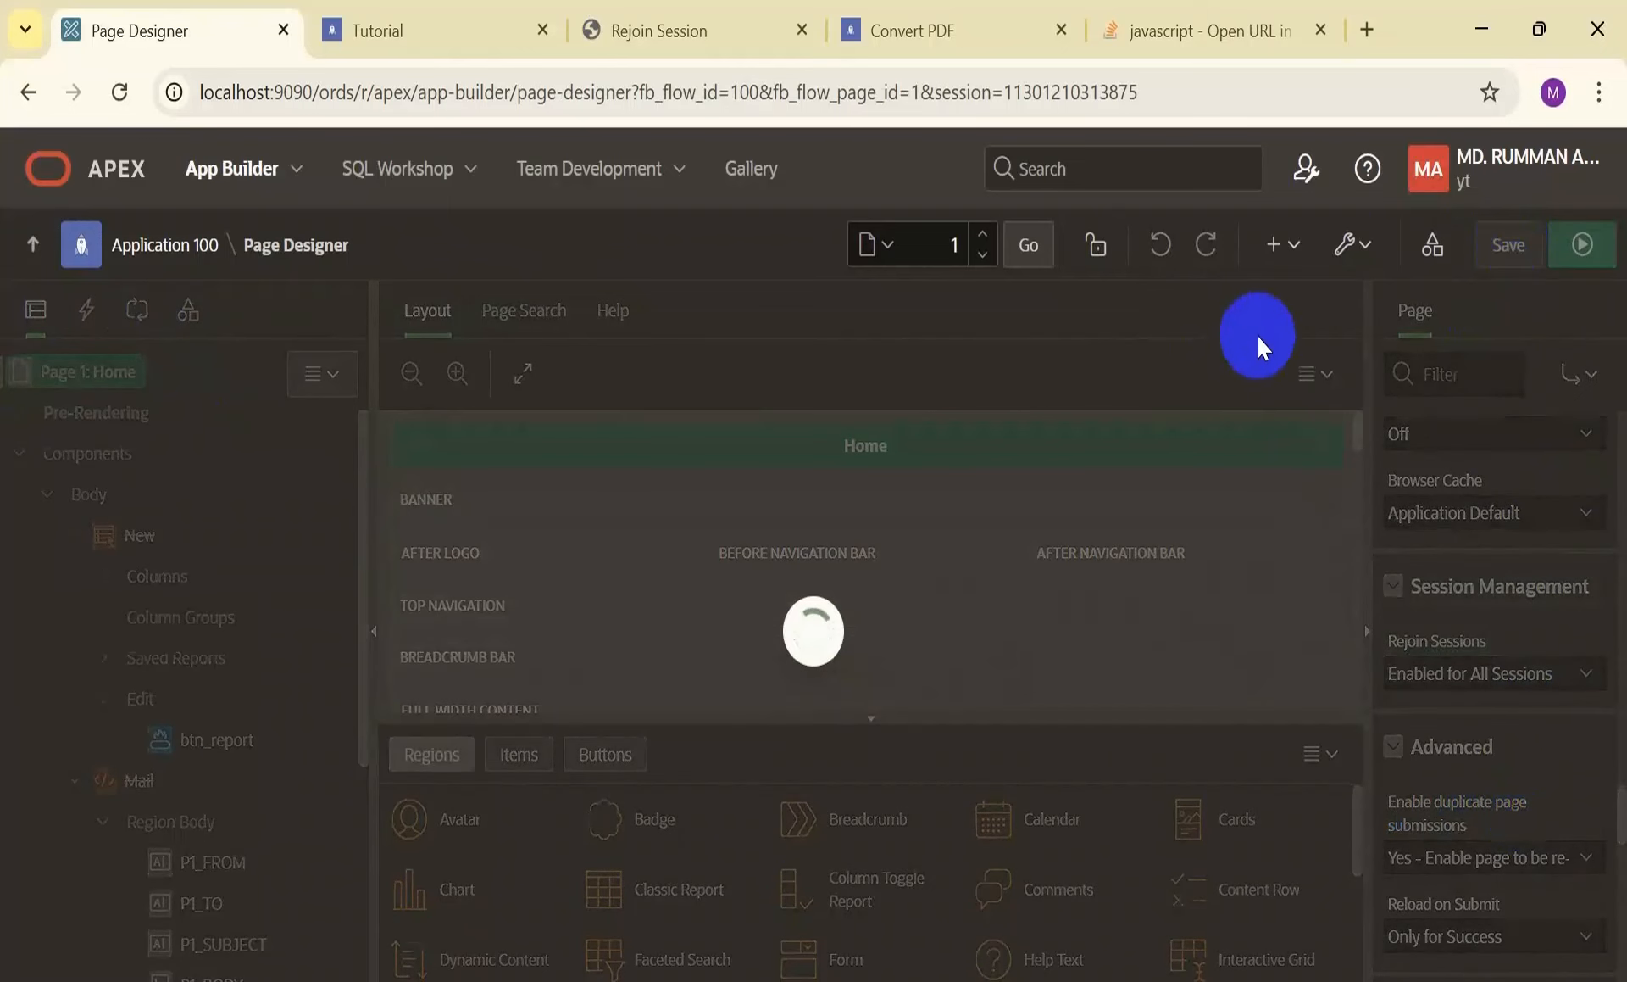
Open the Test 1 application's Oracle APEX Accounts authentication scheme, set its session sharing type to Workspace Sharing and apply the change
left_click(34, 245)
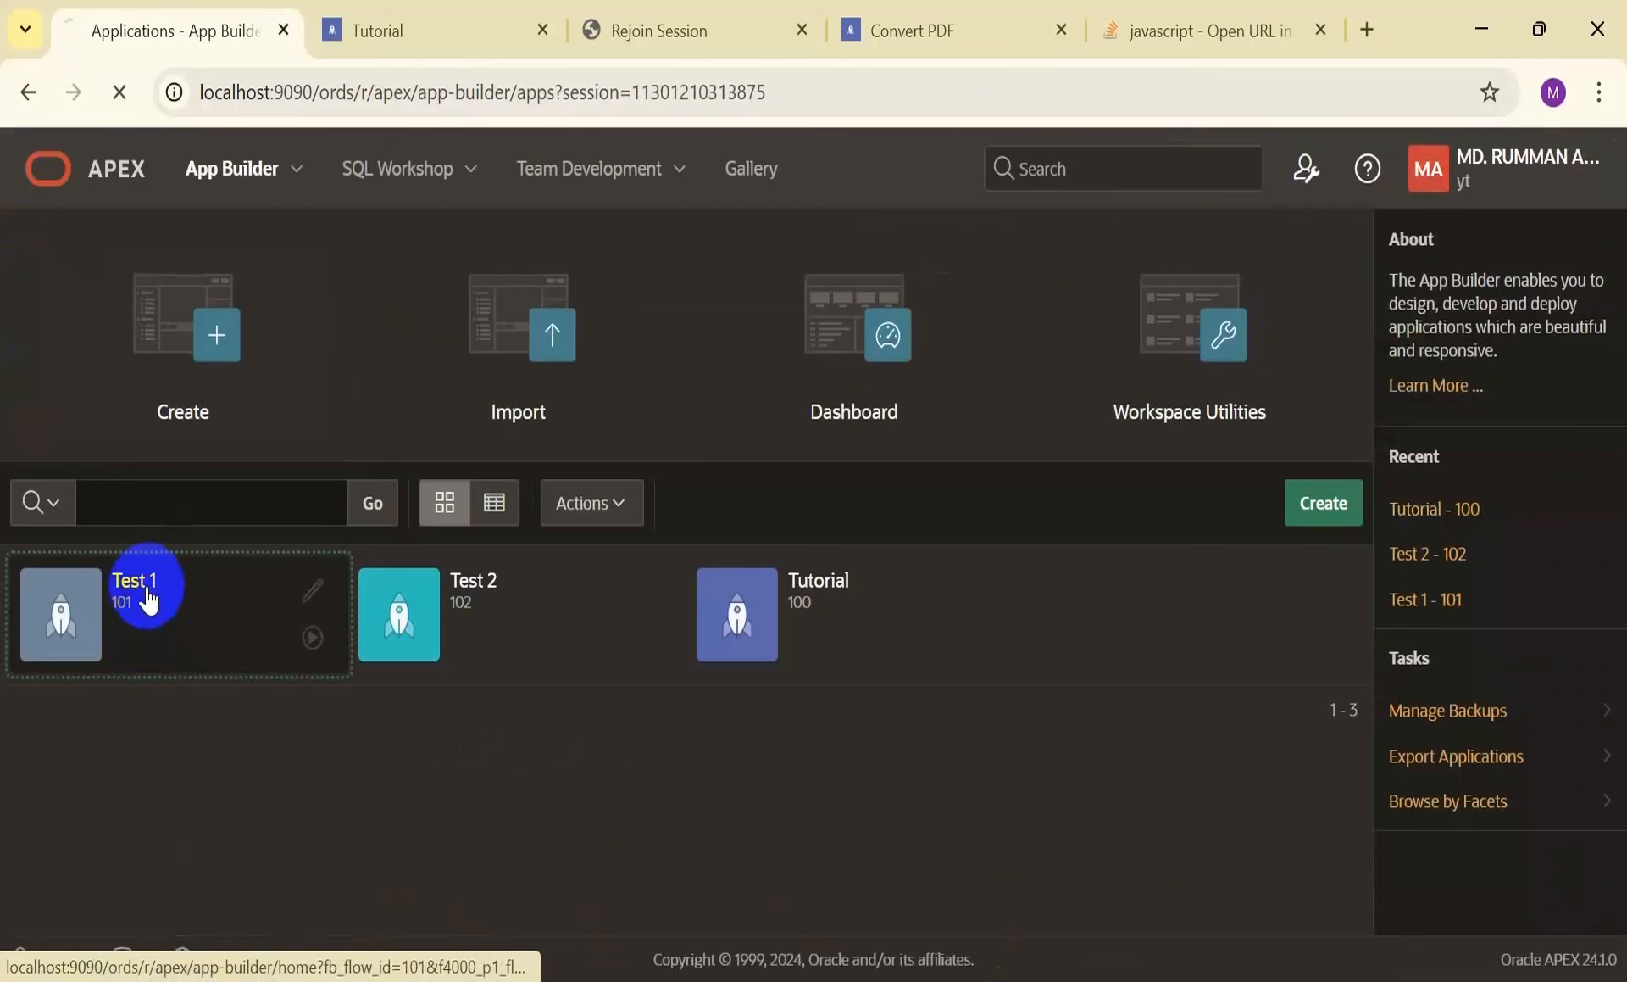
left_click(148, 599)
left_click(708, 490)
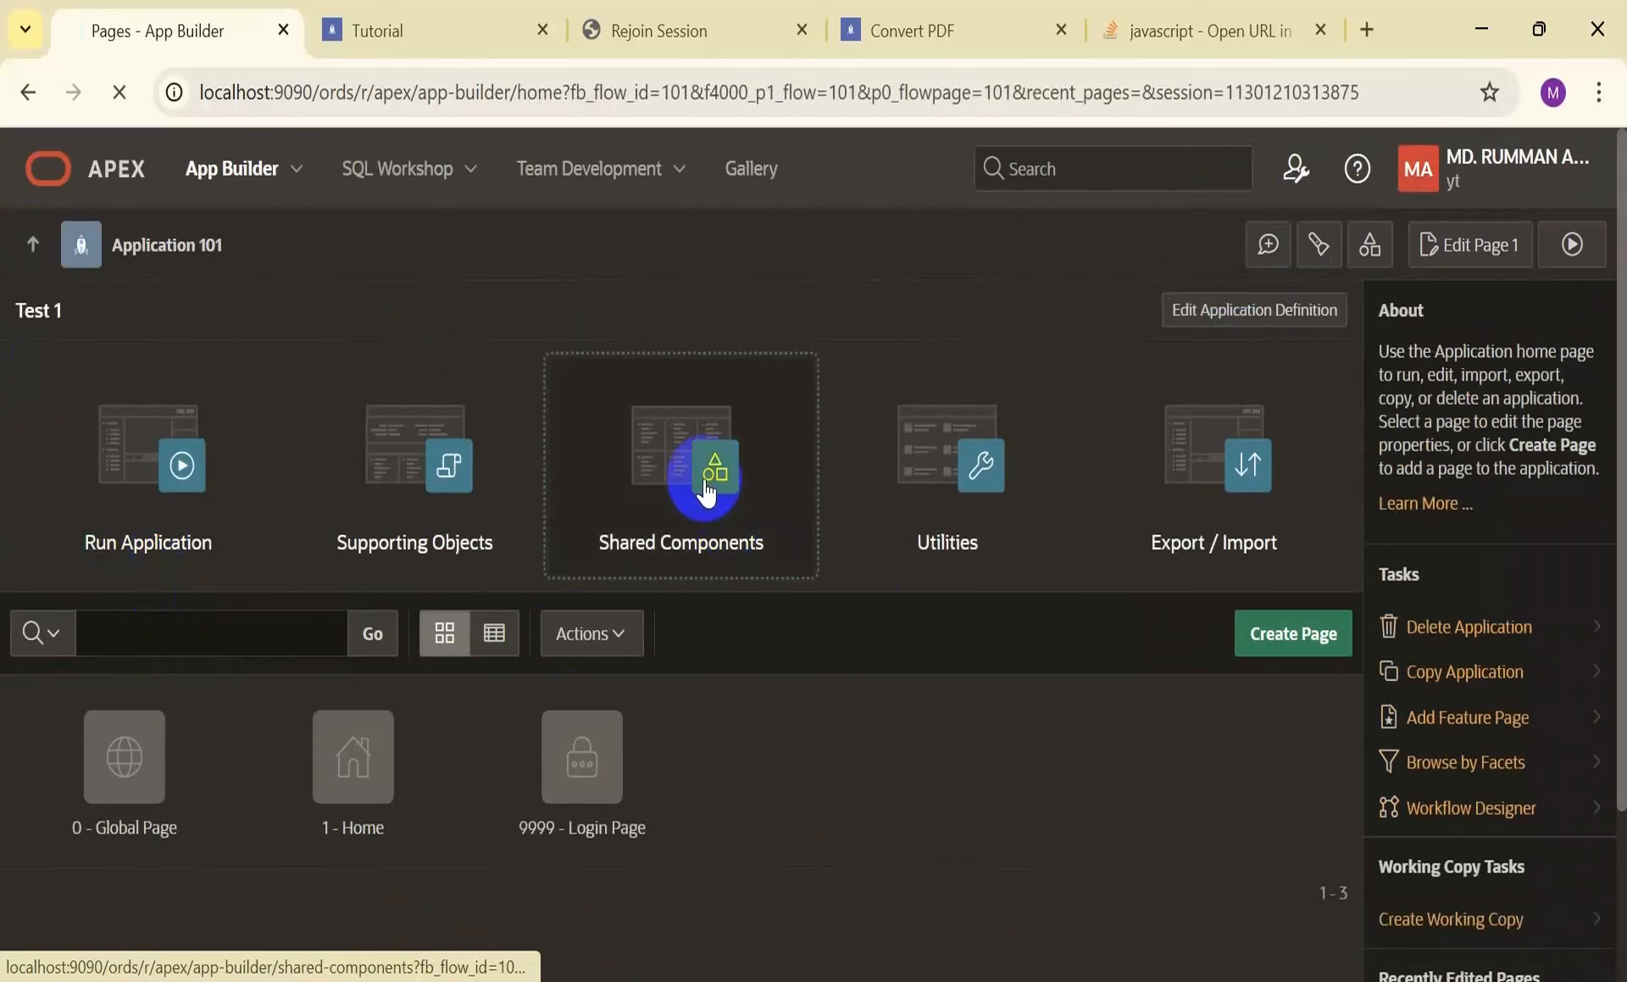
left_click(634, 428)
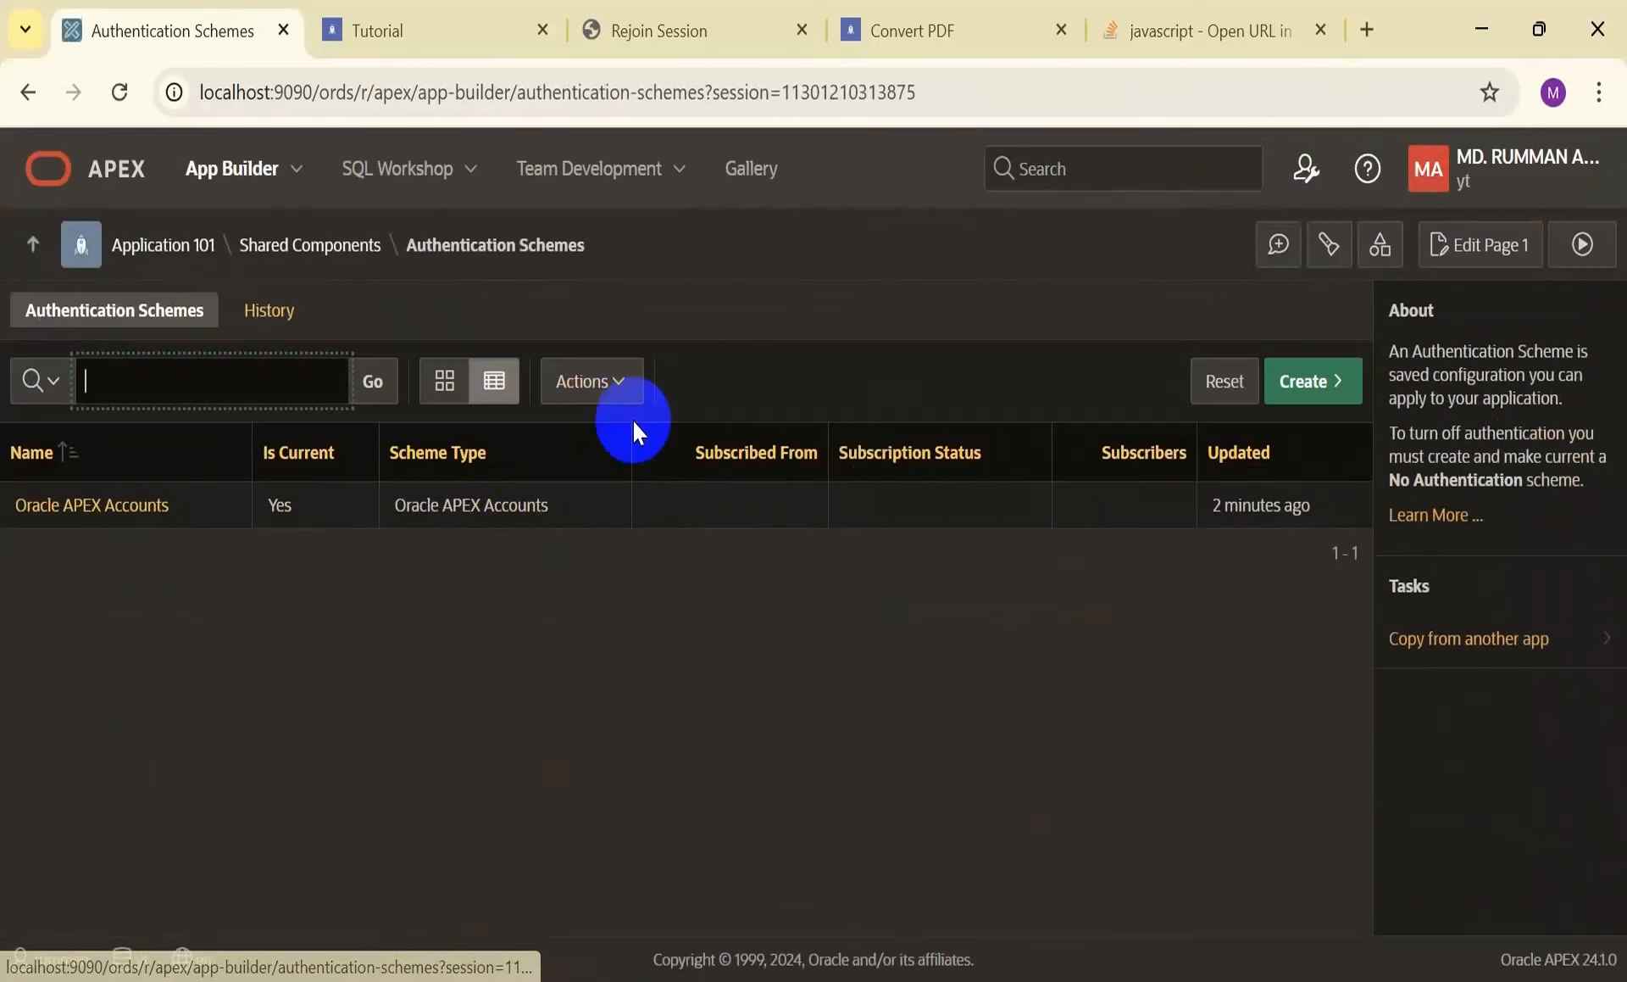
left_click(140, 508)
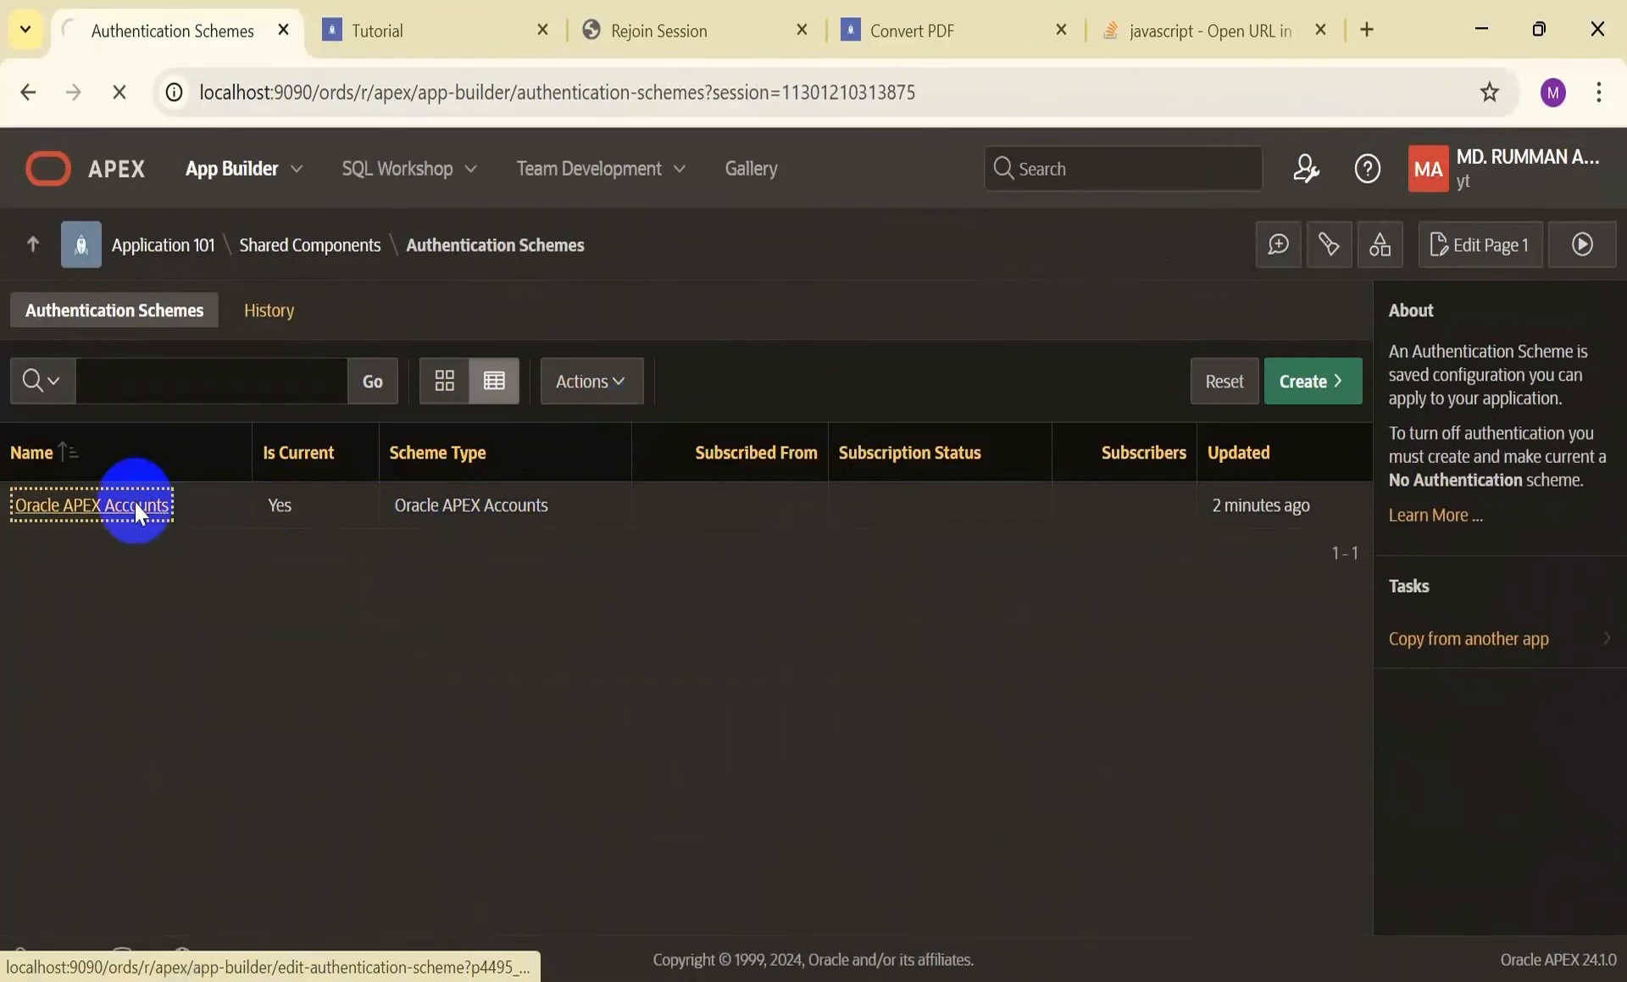
left_click(472, 549)
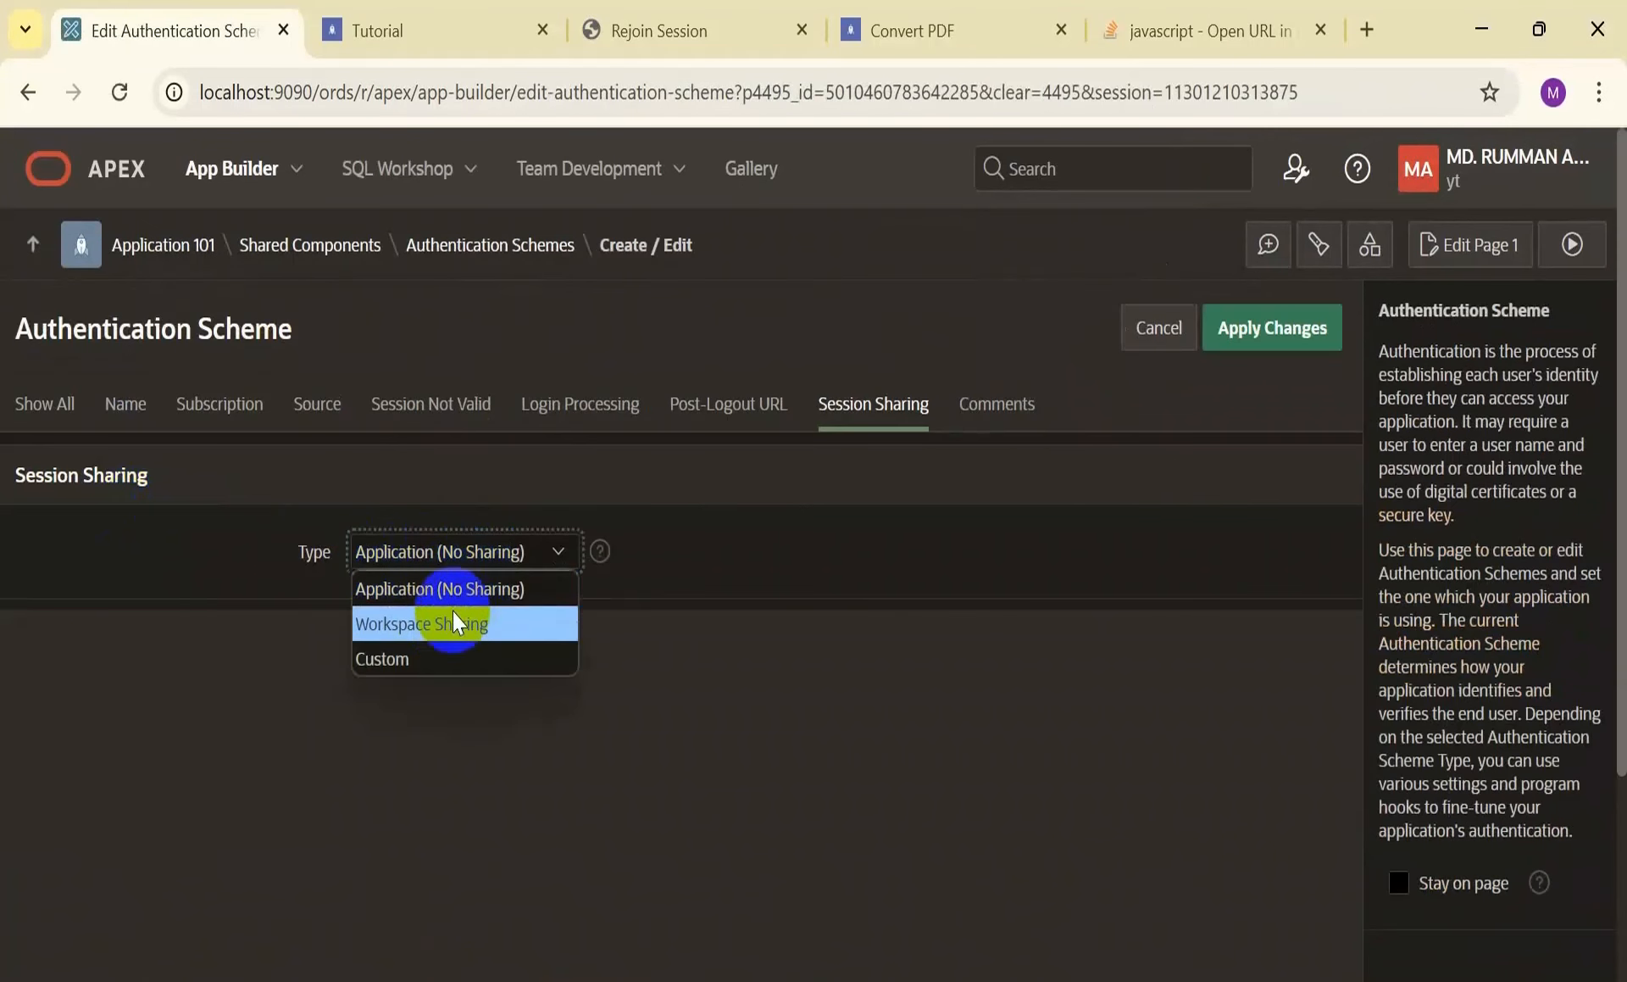
left_click(455, 640)
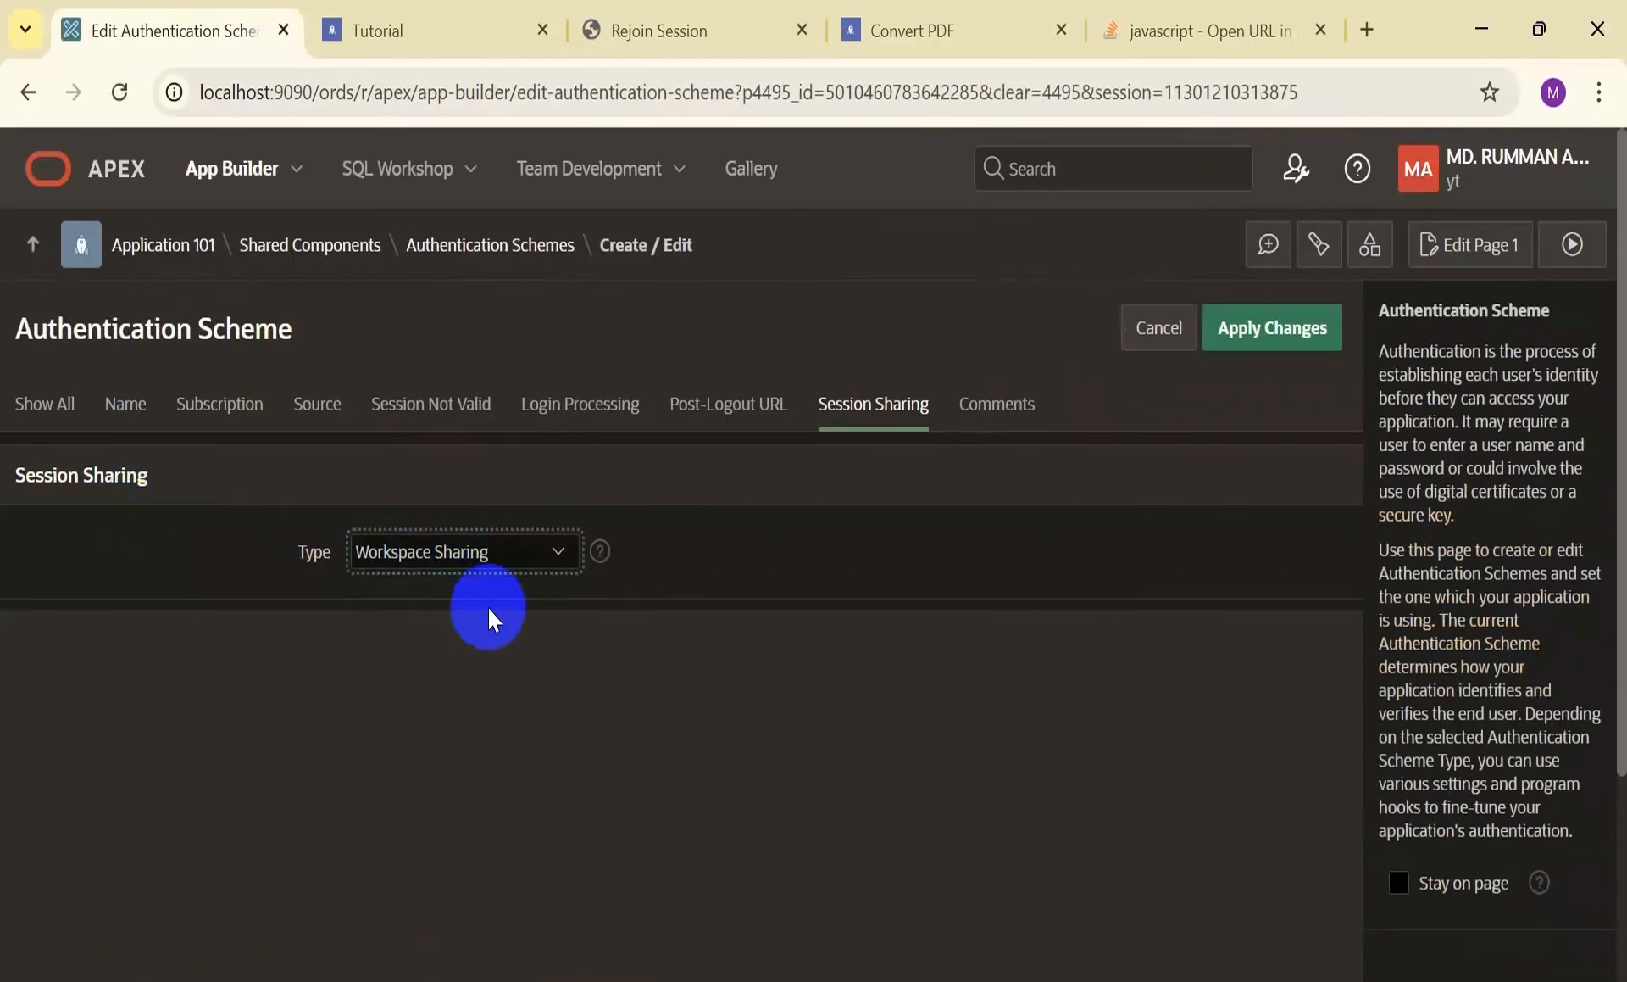
left_click(1271, 339)
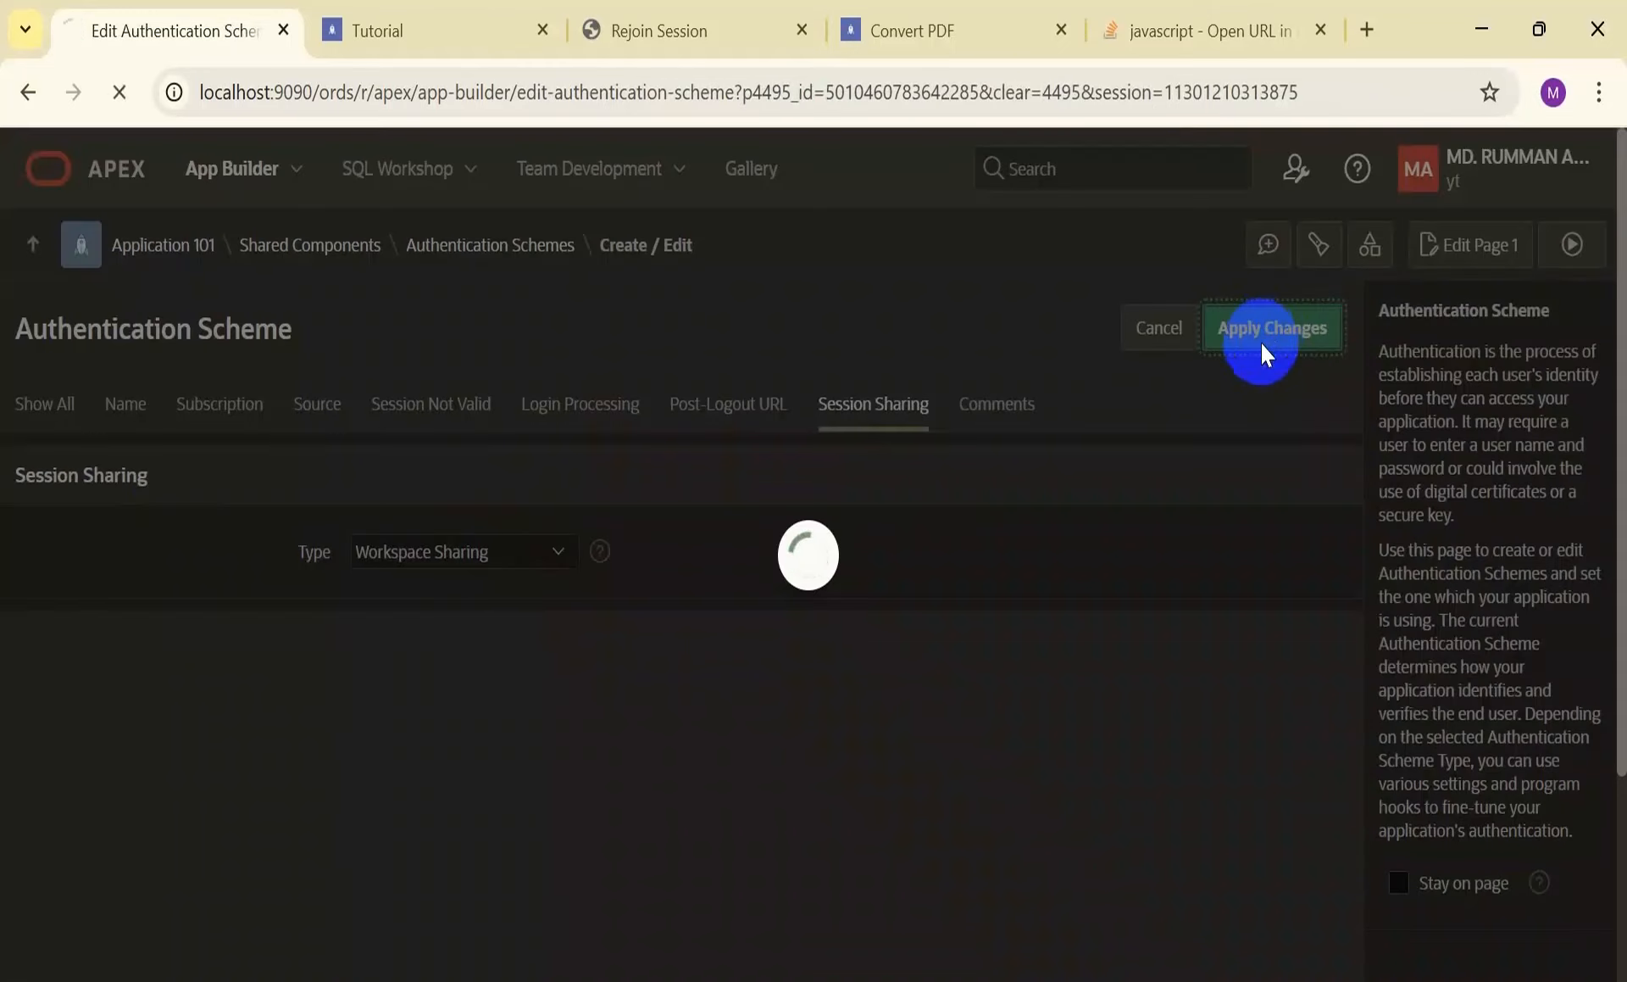
Open Test 1's page 1, Home, for editing, set its Rejoin Sessions to Enabled for All Sessions and save the page
left_click(1492, 244)
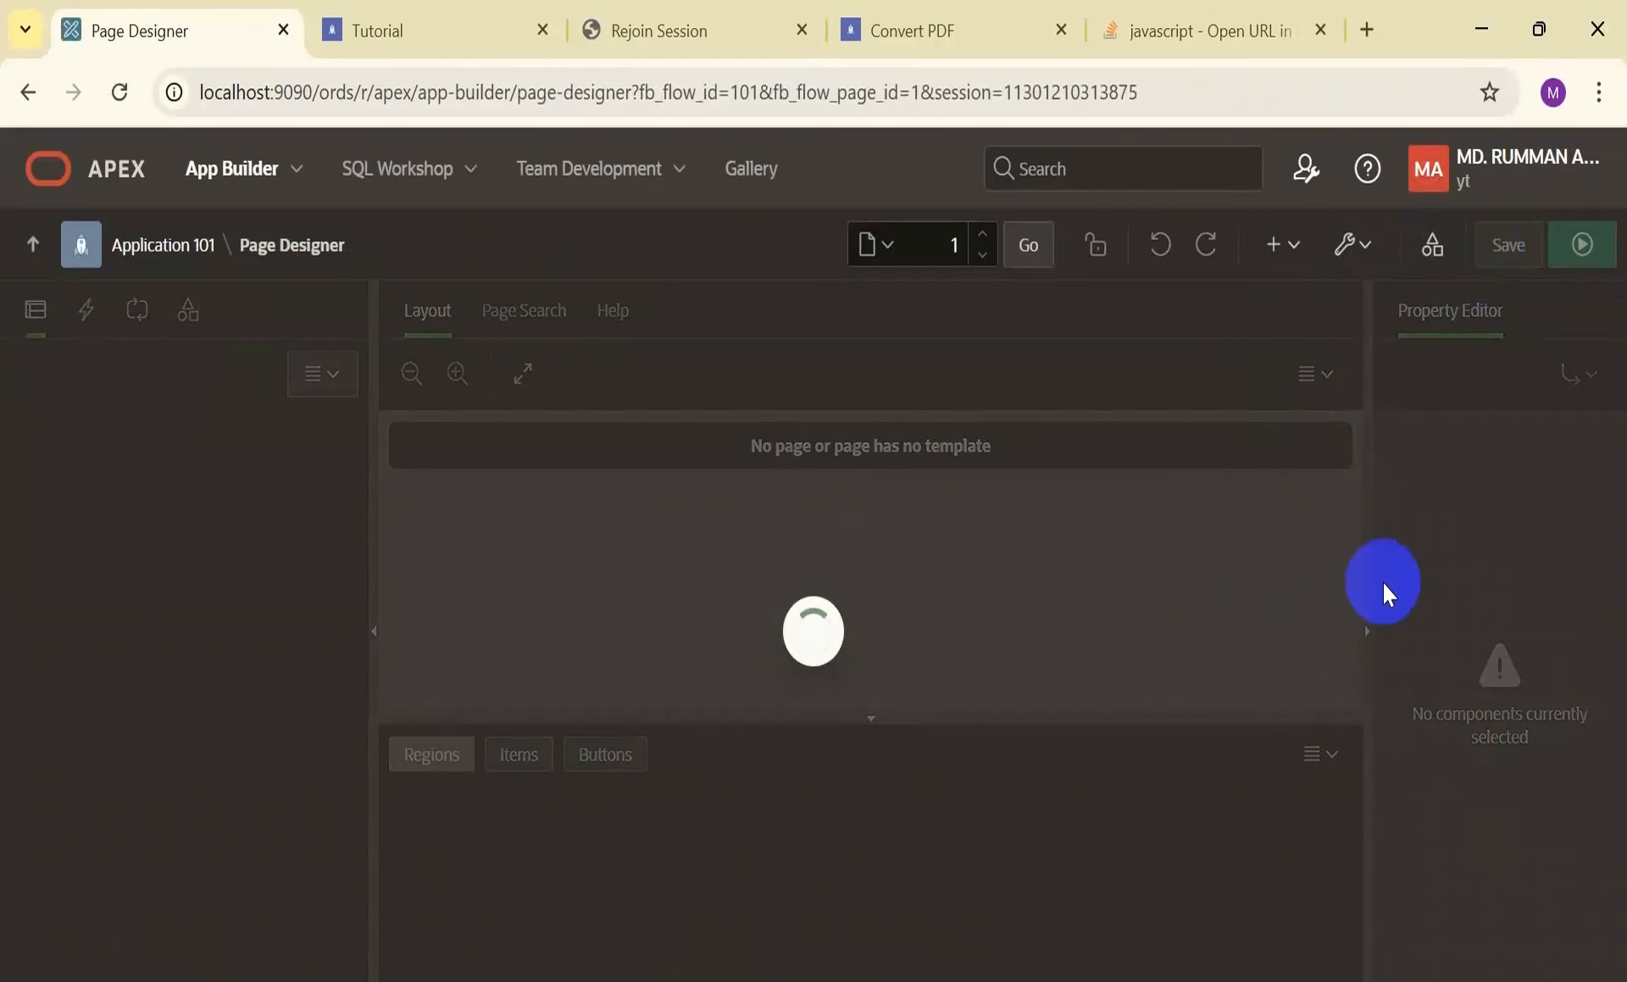
scroll(1466, 583, "down", 4)
scroll(1481, 586, "down", 15)
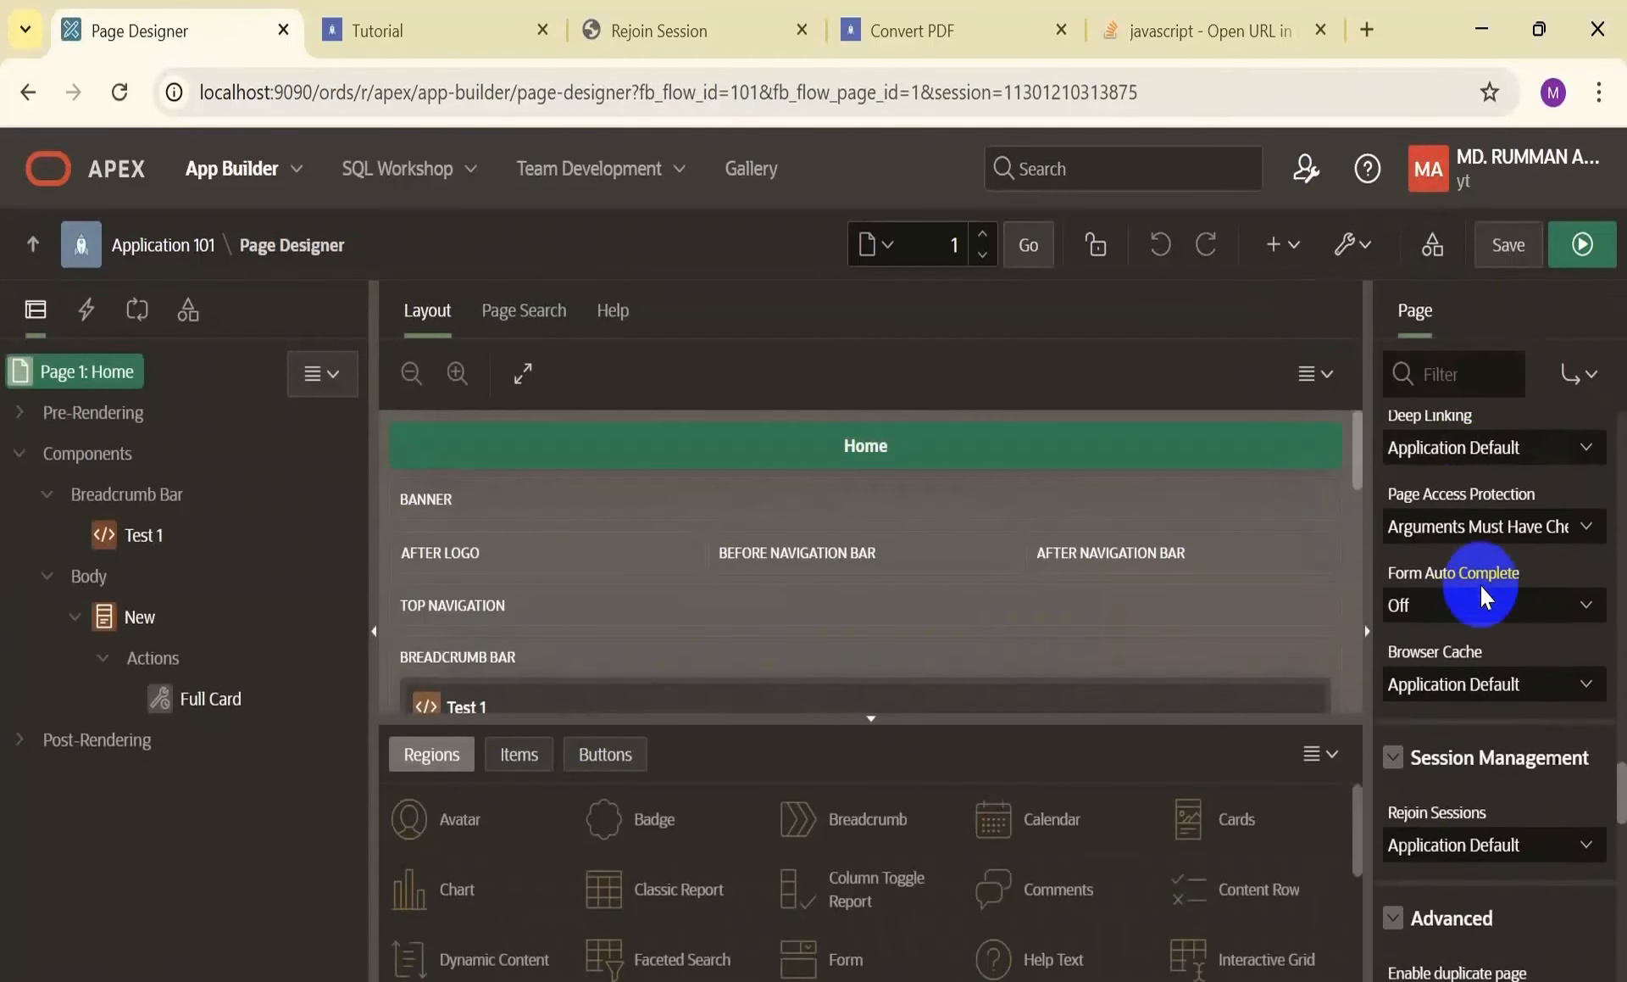
scroll(1481, 598, "down", 3)
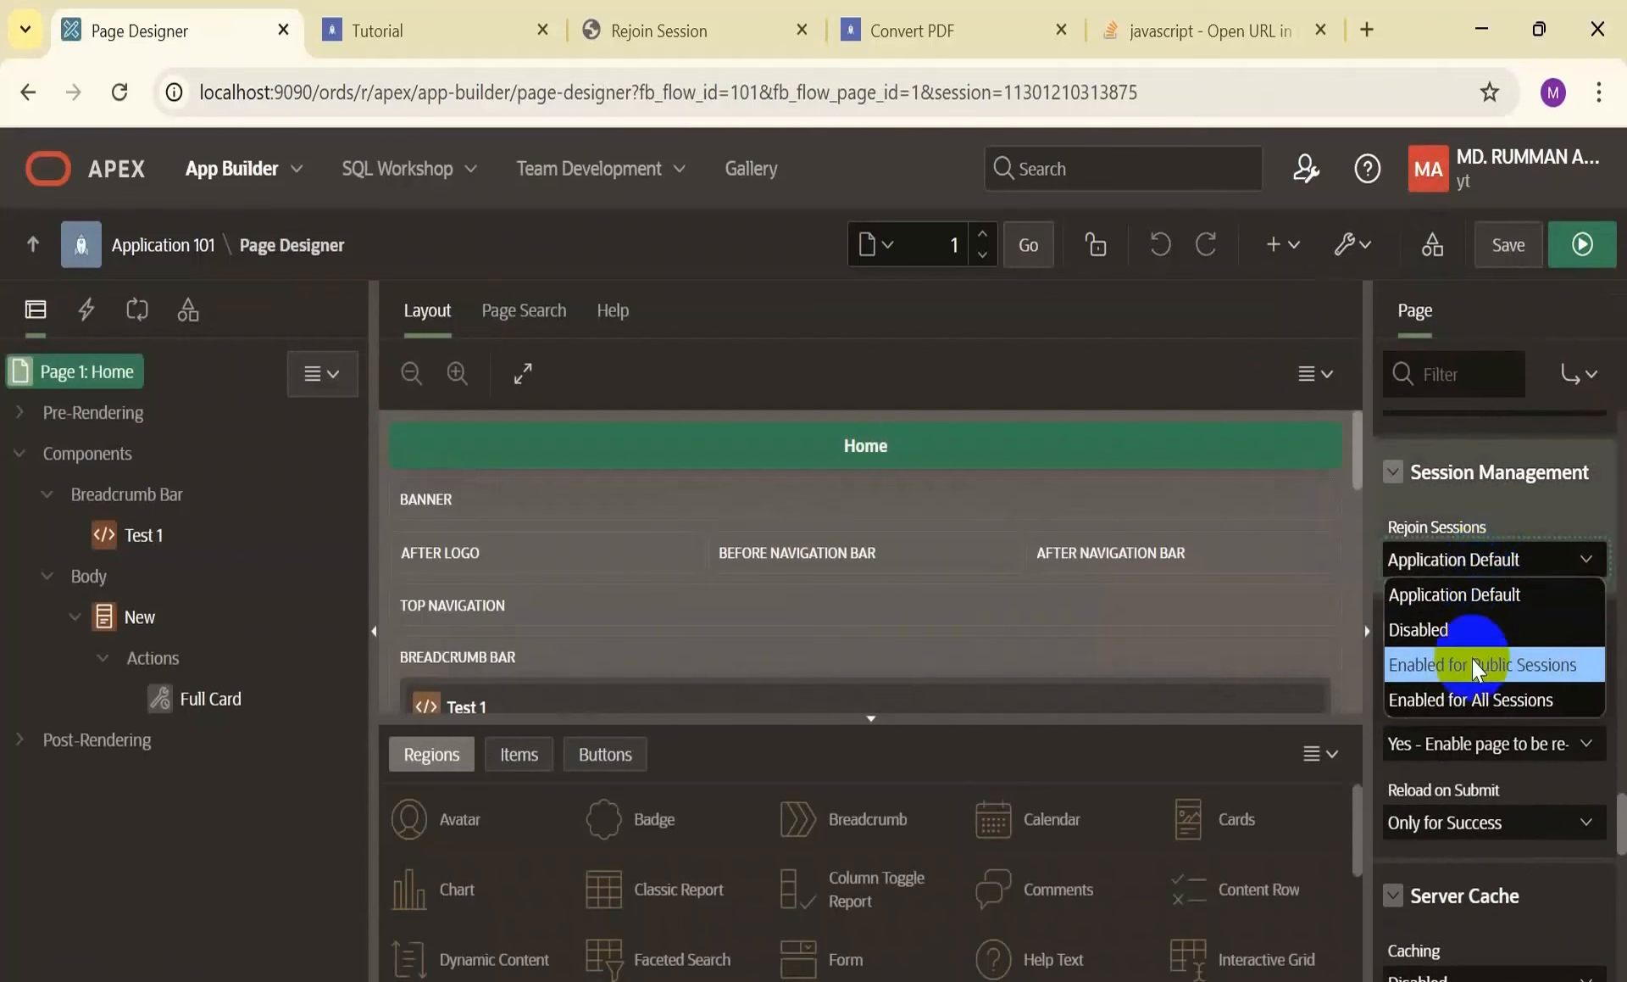
left_click(1472, 703)
scroll(1493, 644, "up", 2)
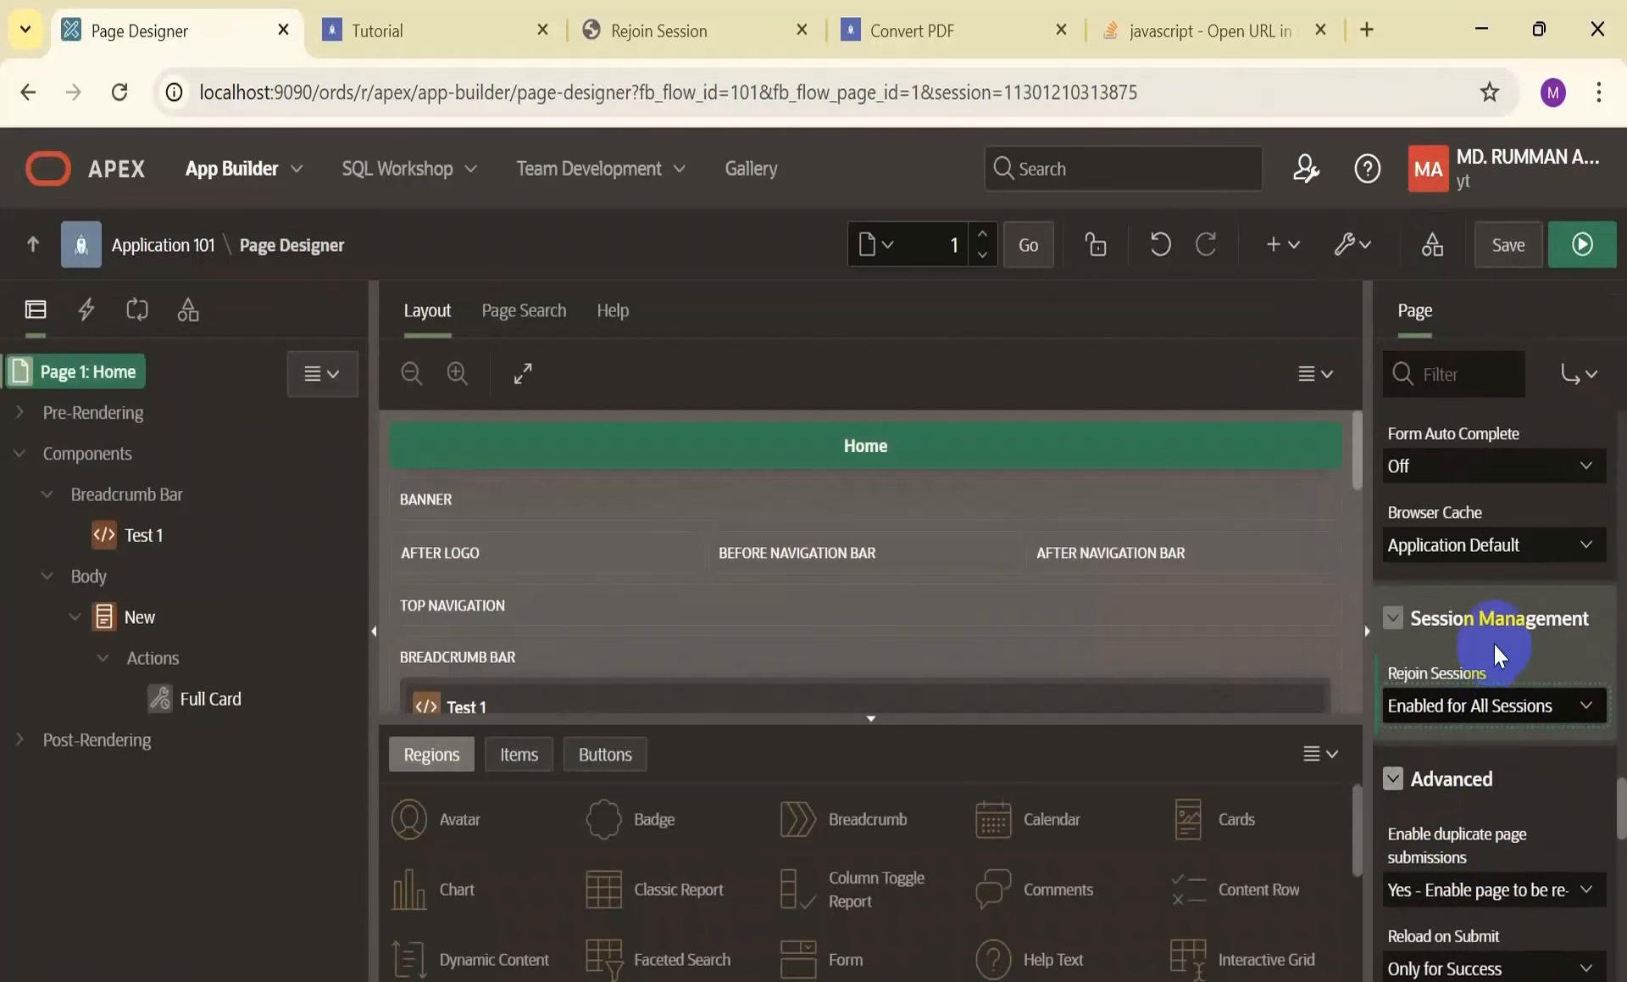
left_click(1504, 246)
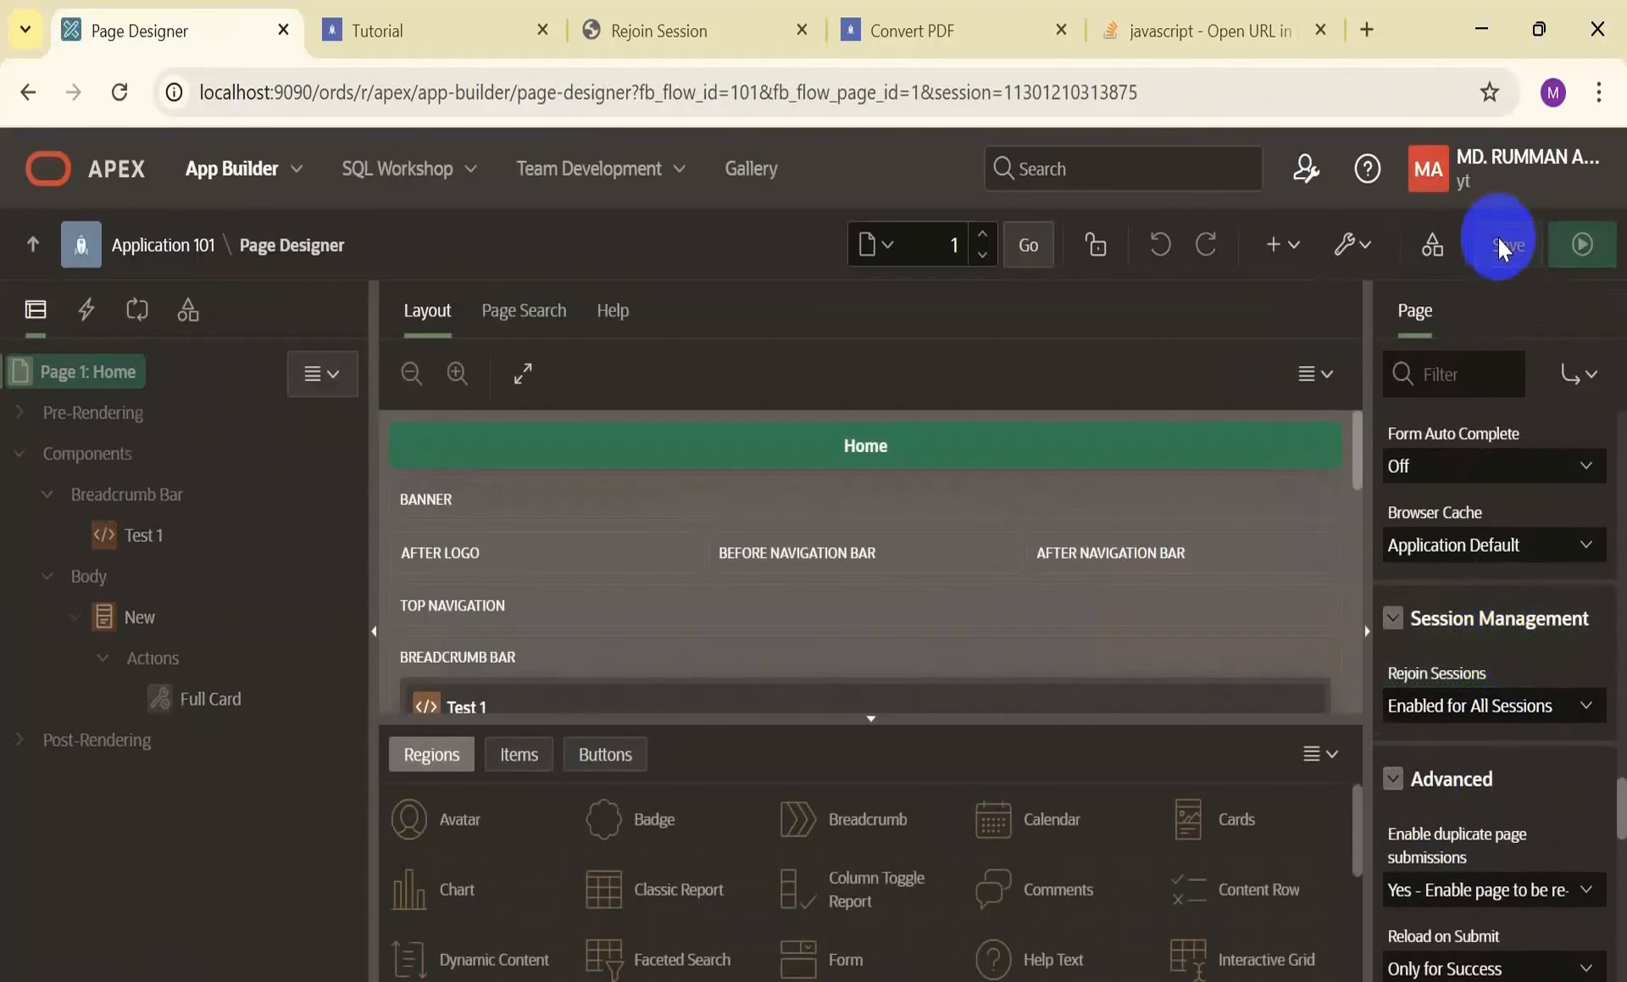
Open the Test 2 application's authentication scheme, set its session sharing type to Workspace Sharing and apply the change
left_click(32, 250)
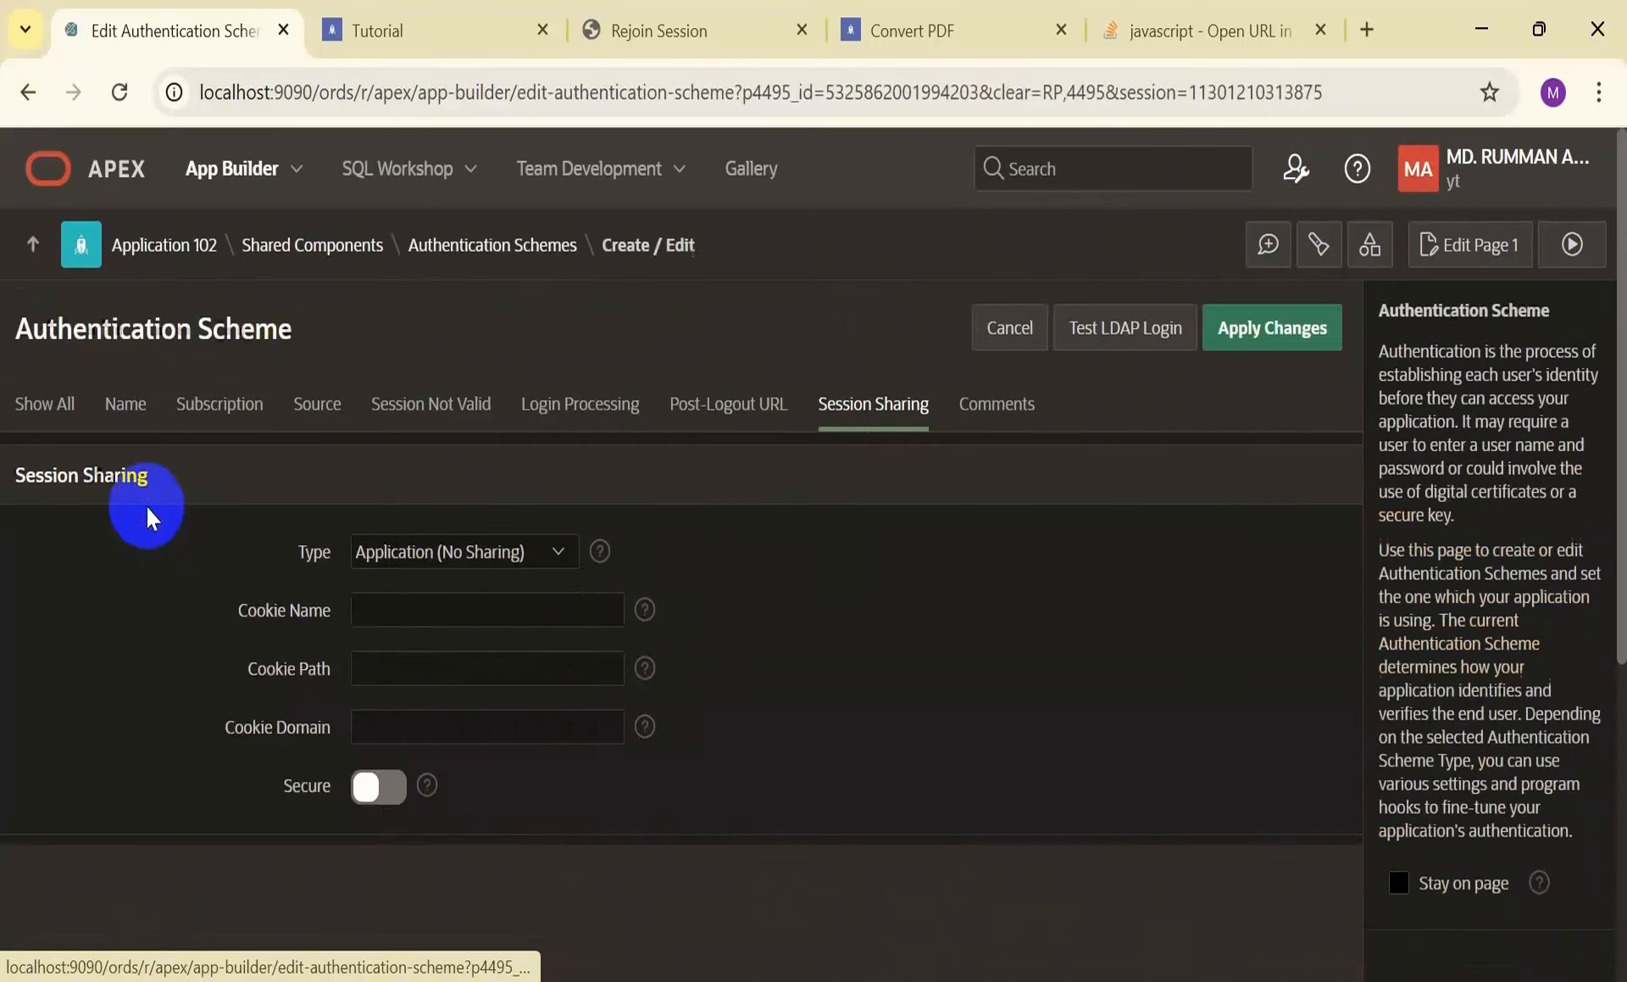
left_click(448, 552)
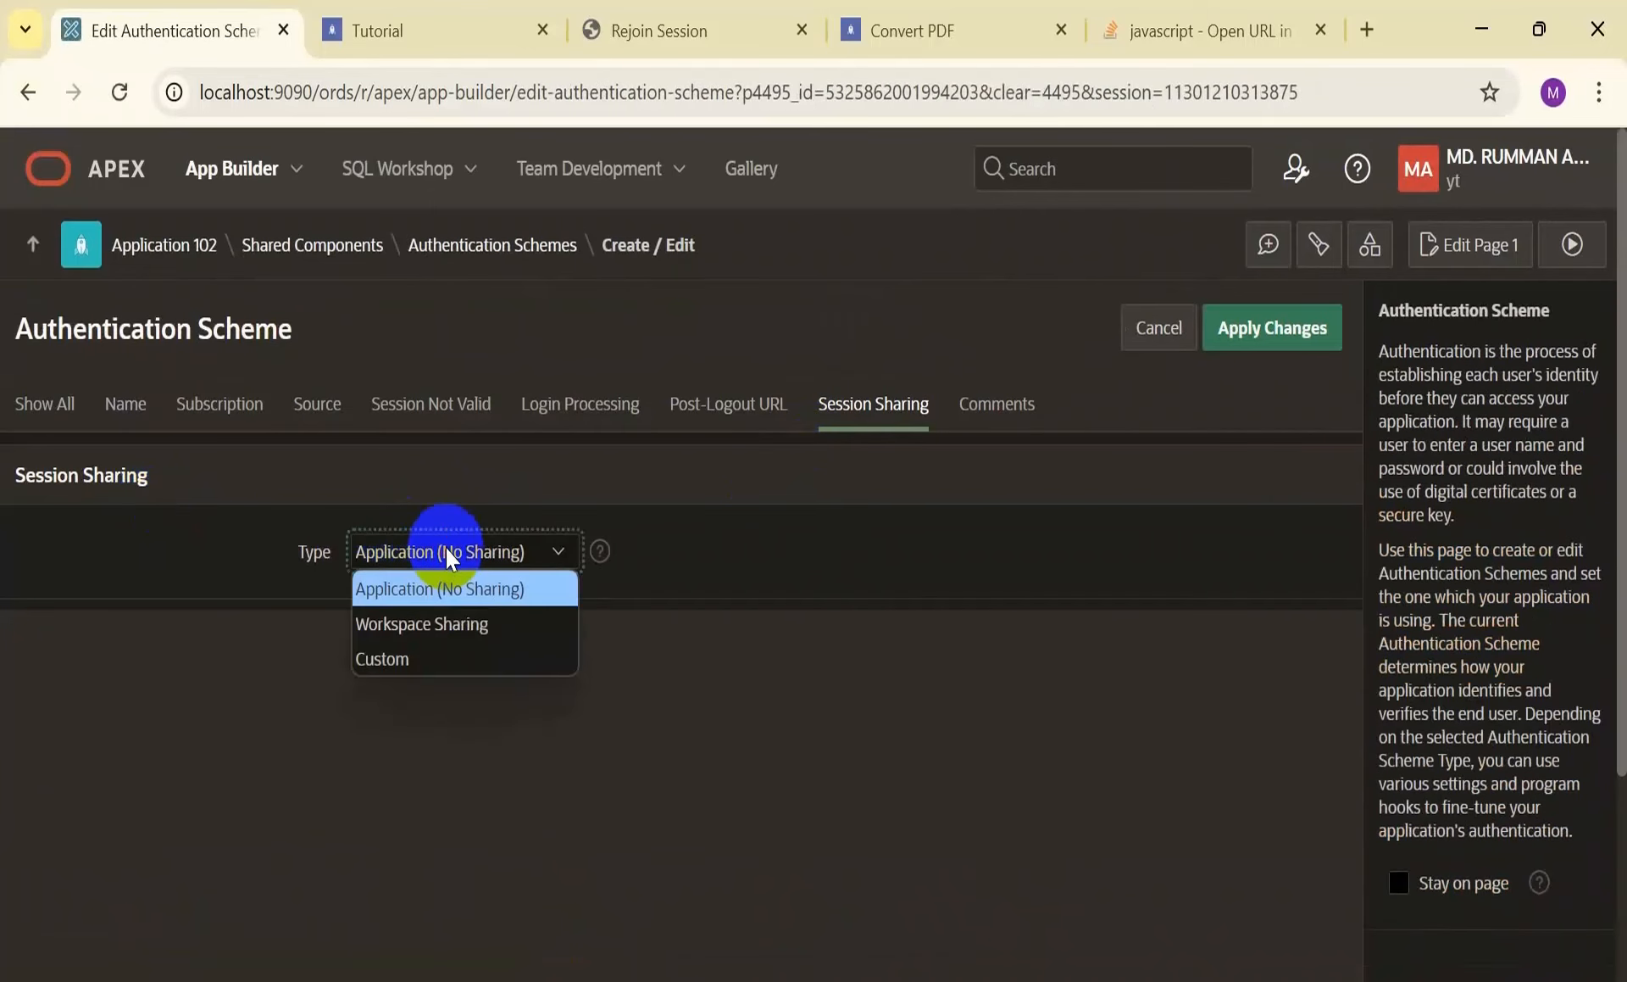
left_click(445, 637)
left_click(1261, 324)
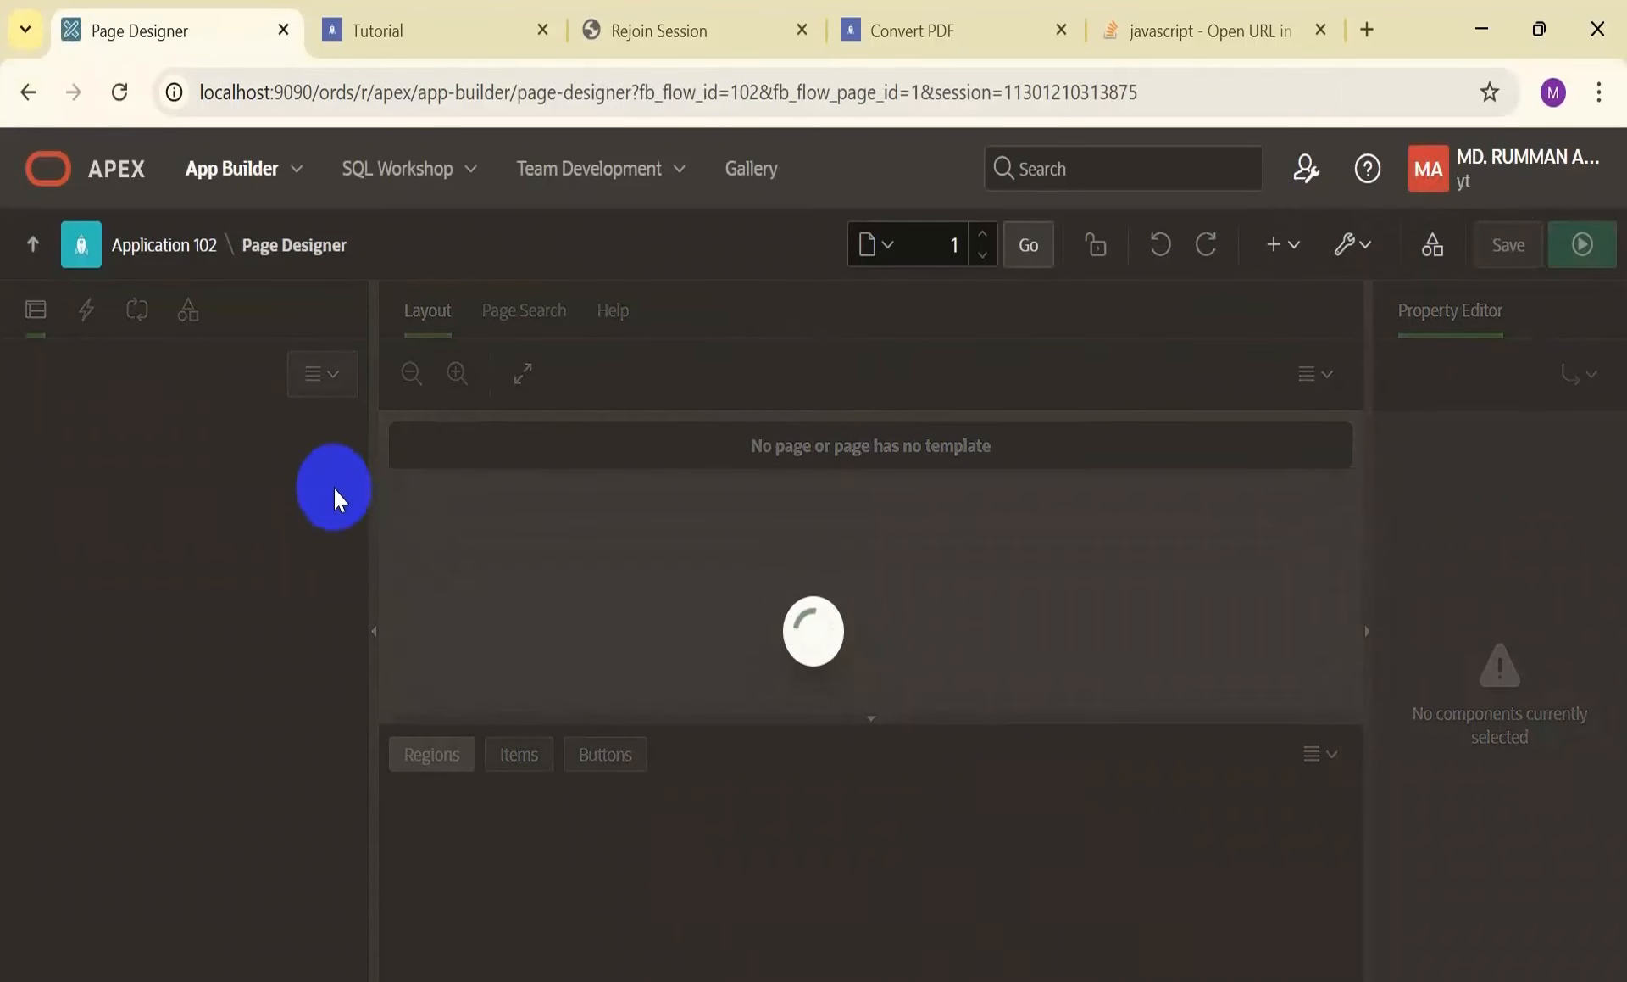
Set Rejoin Sessions on the Test 2 application's page 1, Home, to Enabled for All Sessions and save the page
scroll(1585, 525, "down", 10)
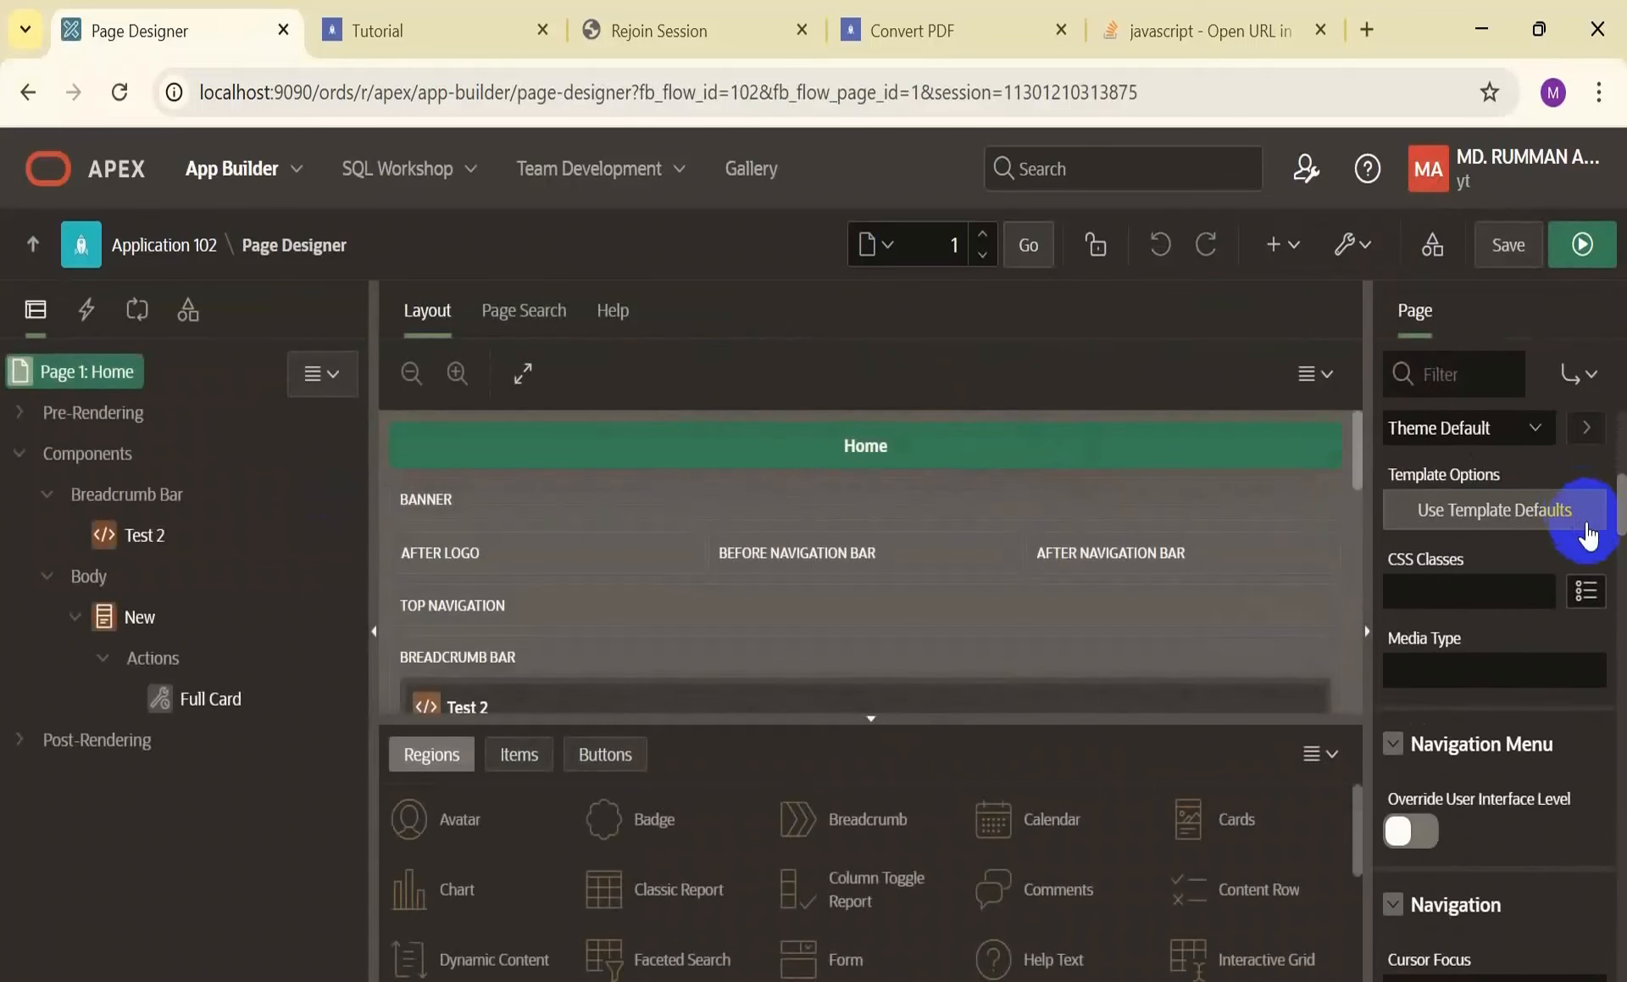
scroll(1596, 542, "down", 10)
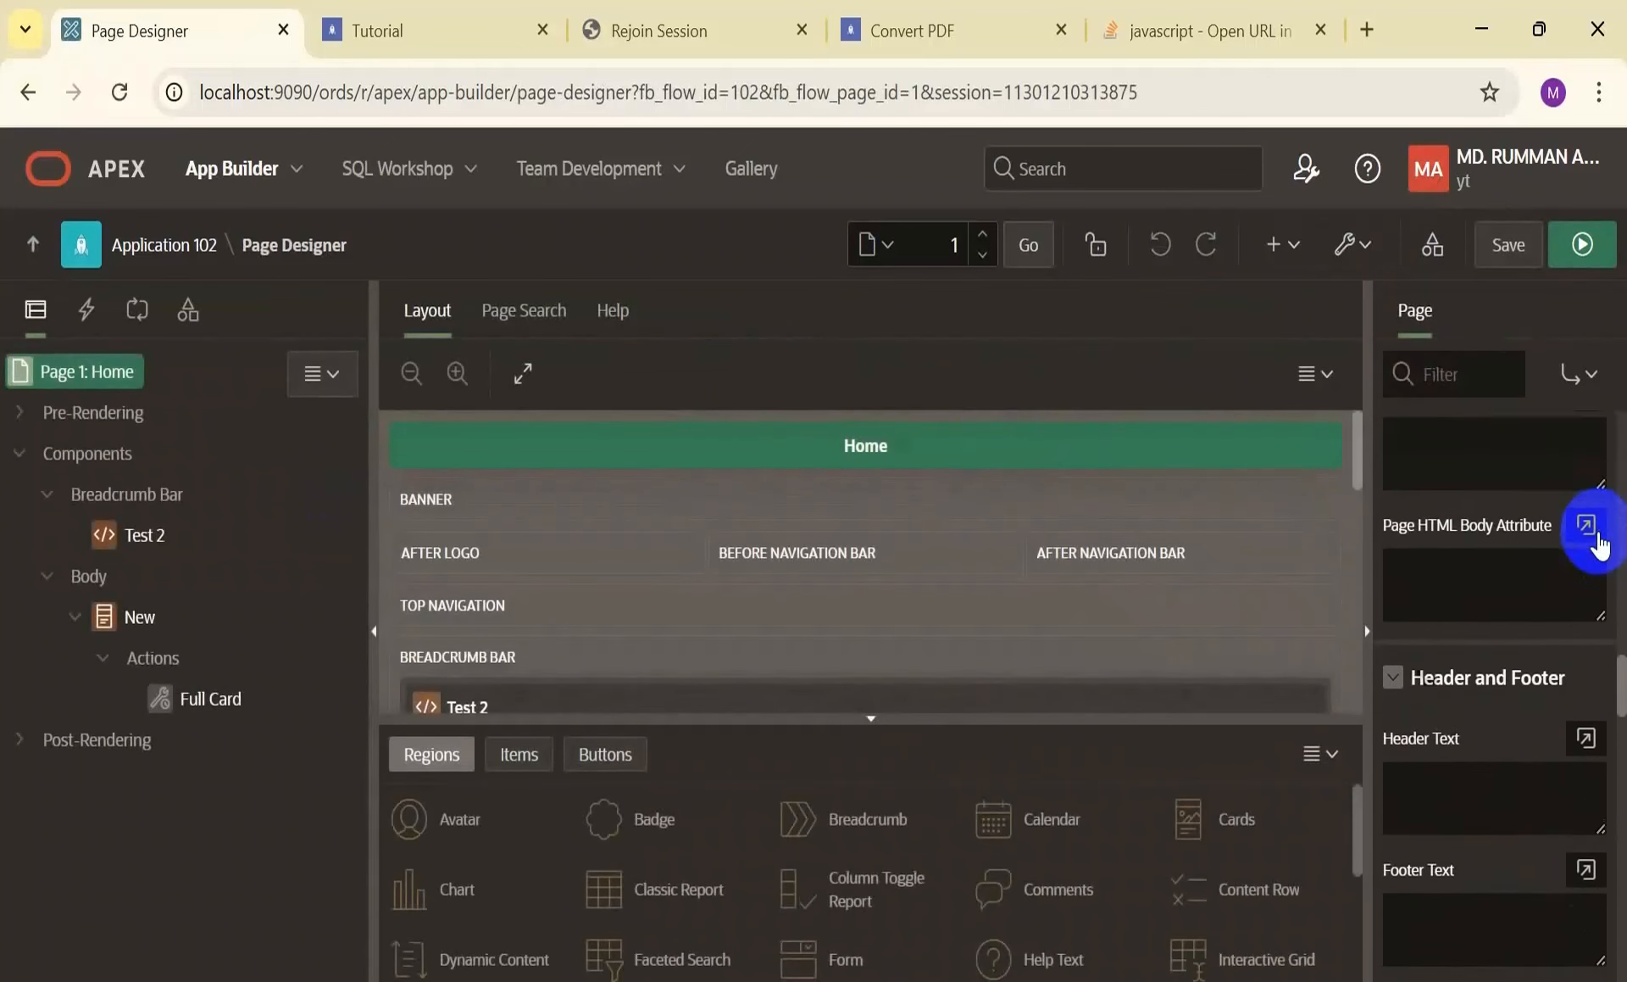
scroll(1602, 541, "down", 8)
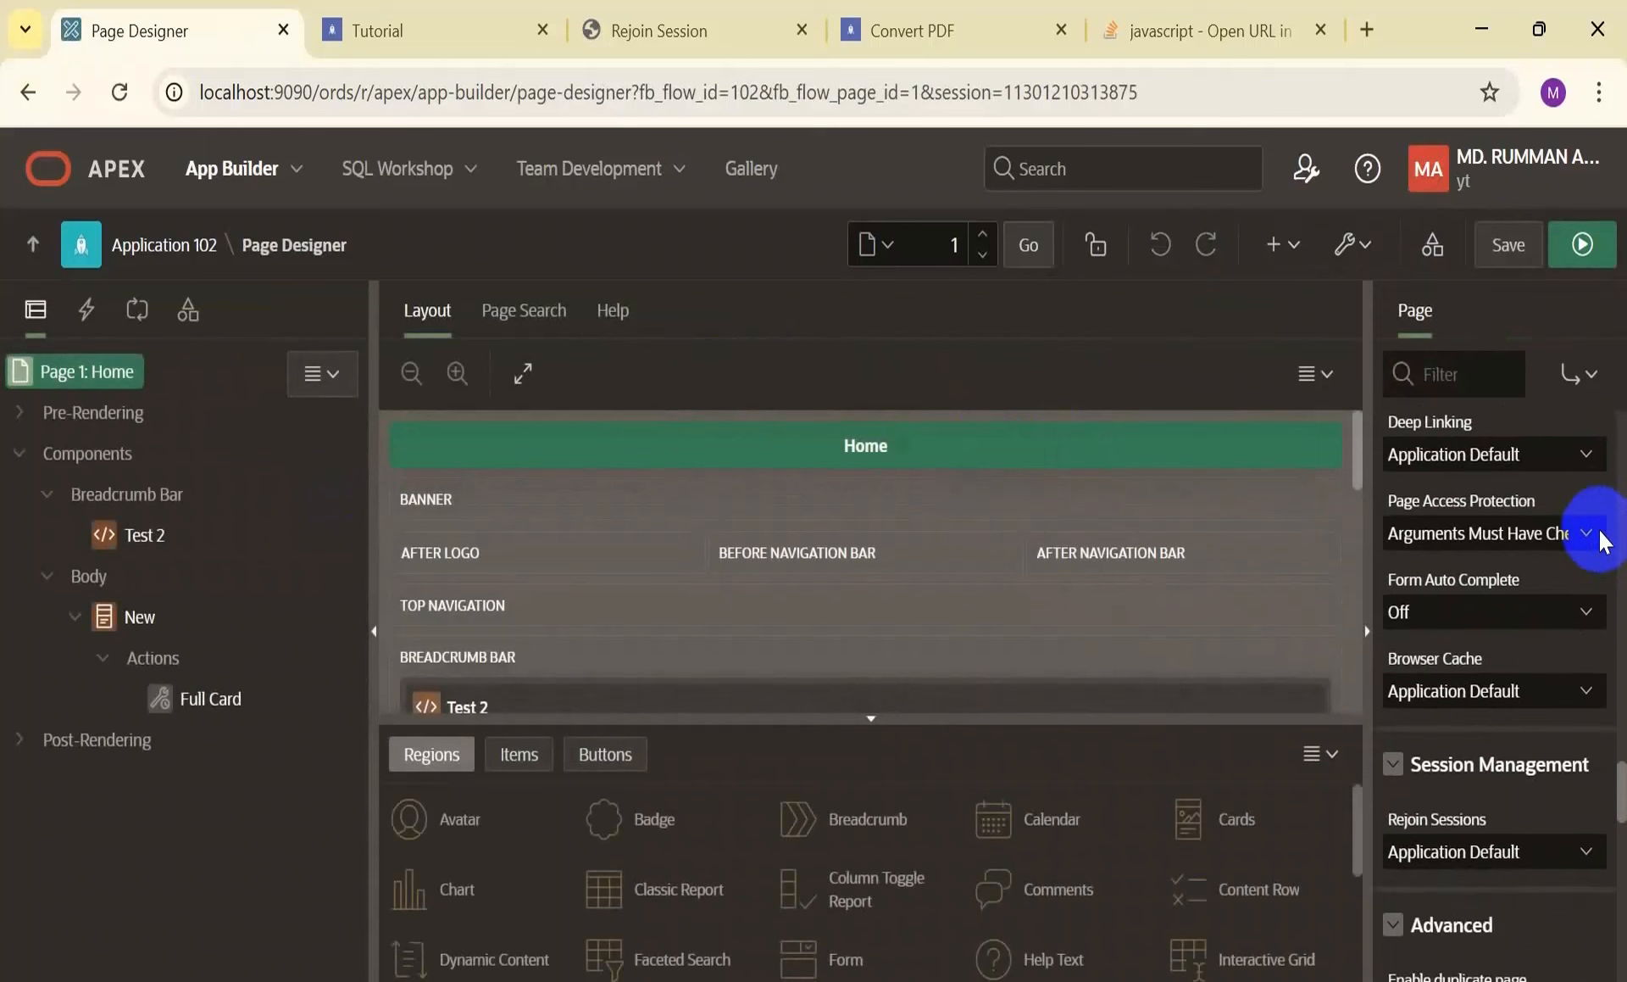
scroll(1517, 695, "down", 2)
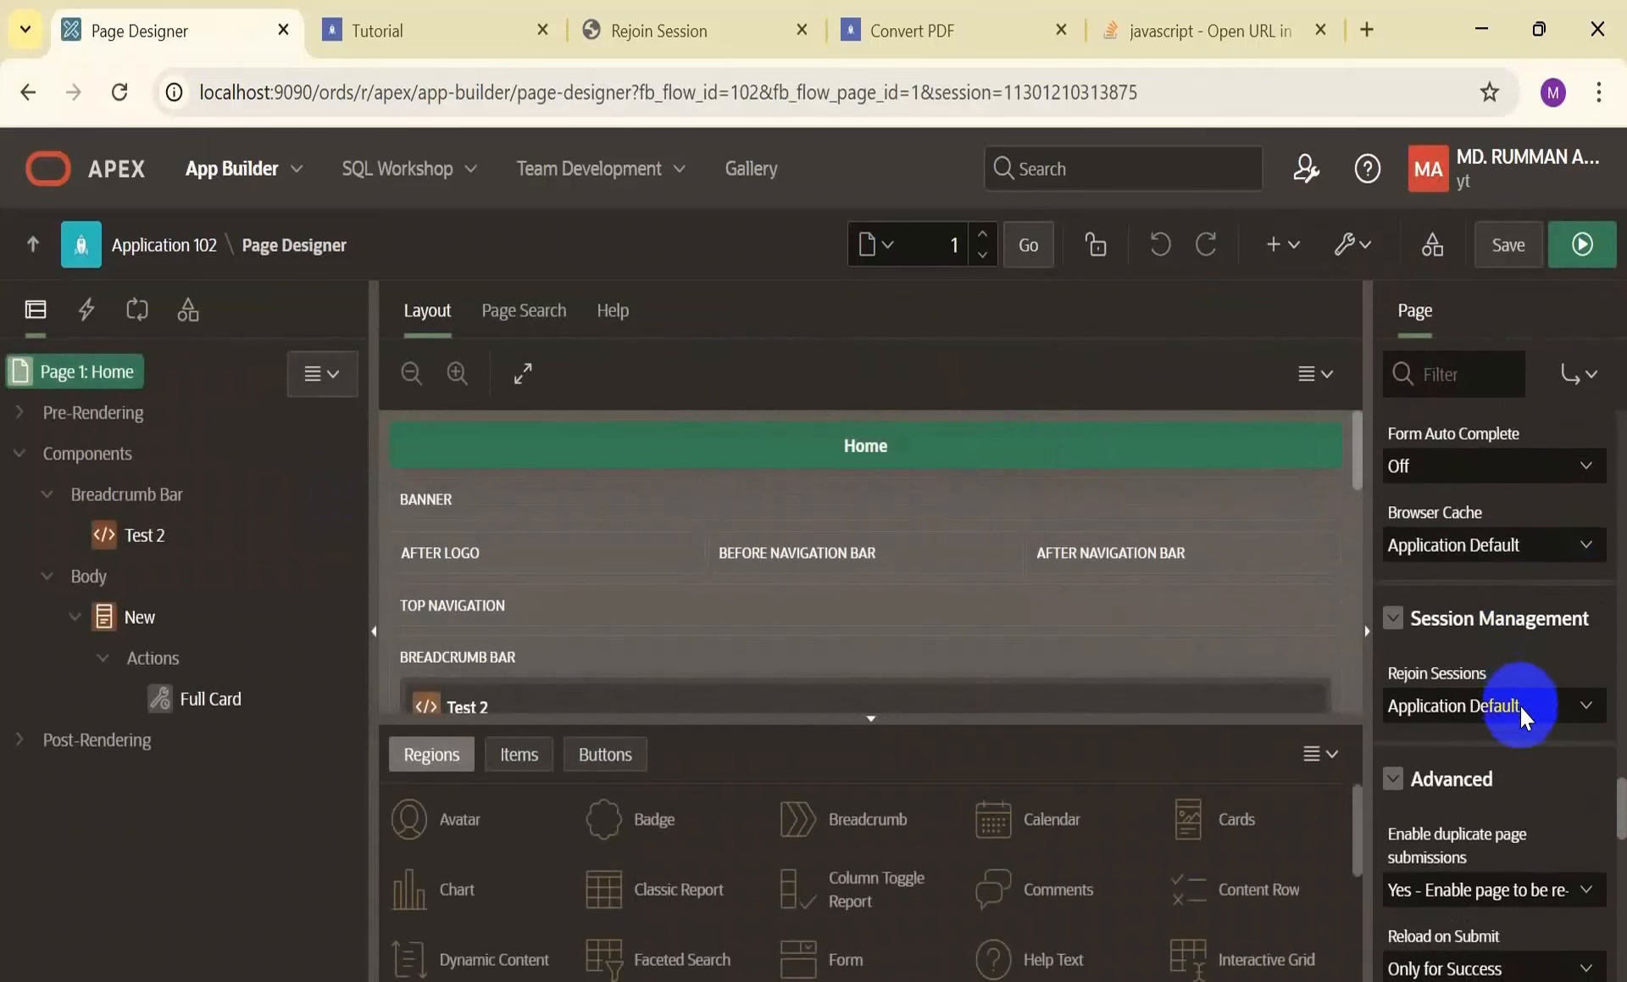
left_click(1520, 705)
left_click(1502, 844)
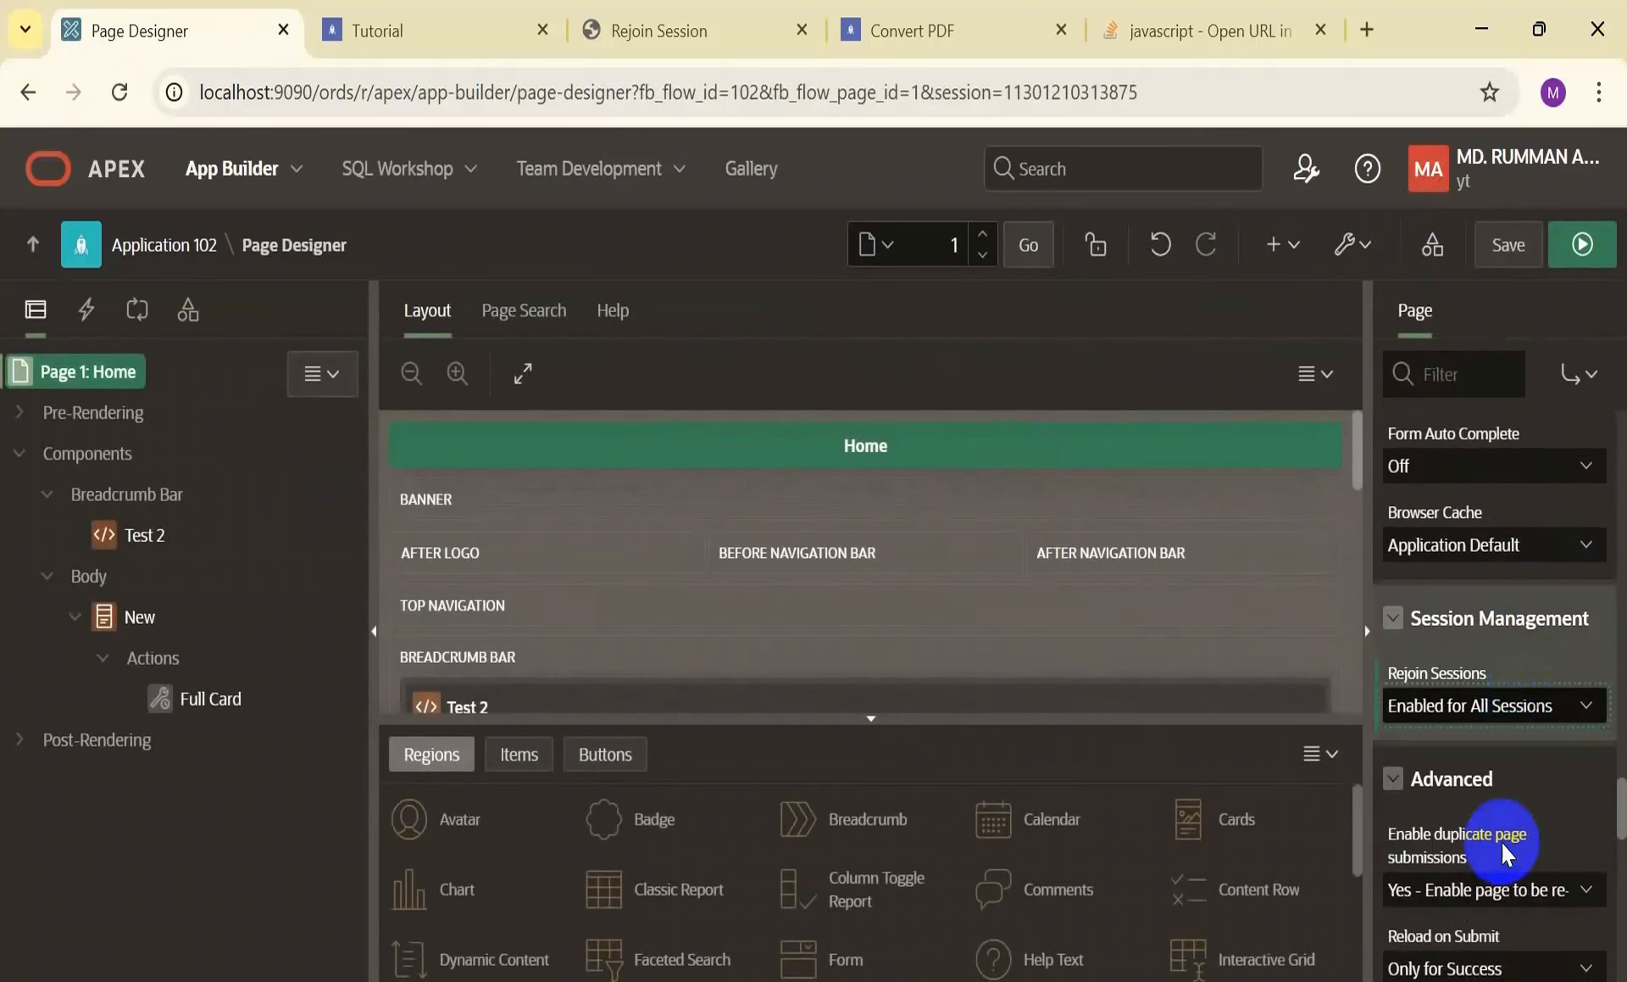
left_click(1509, 250)
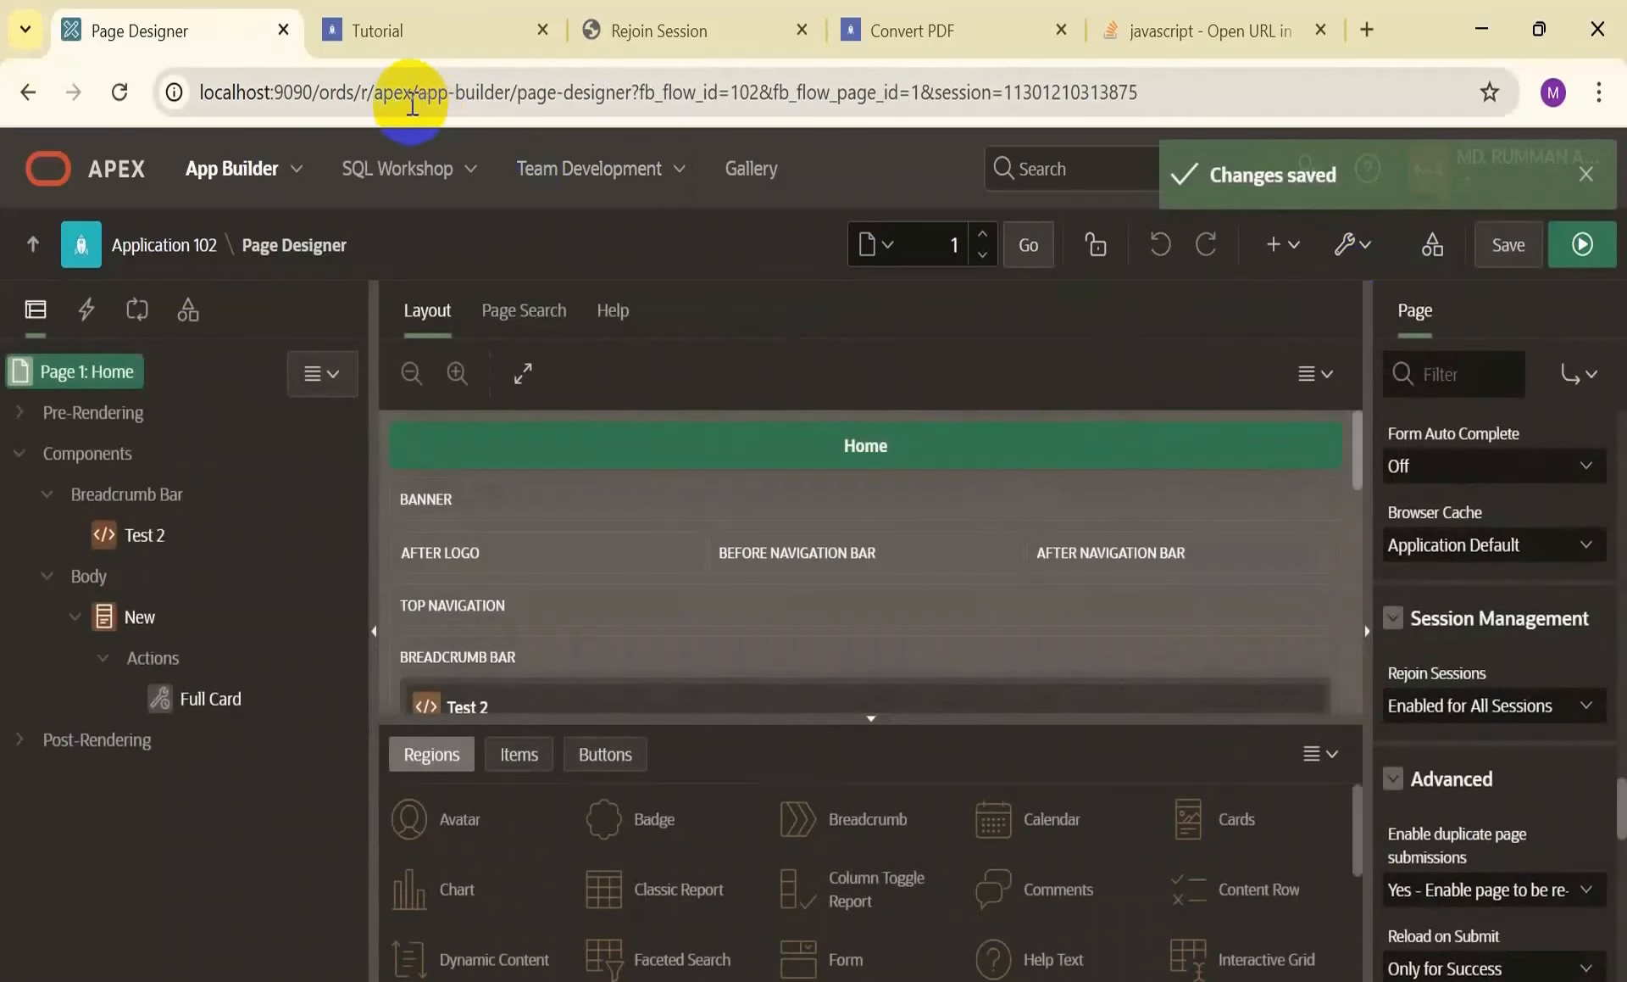
Reload the running Tutorial application's home page and test its link to Test 1 and the link back to the main application
left_click(411, 32)
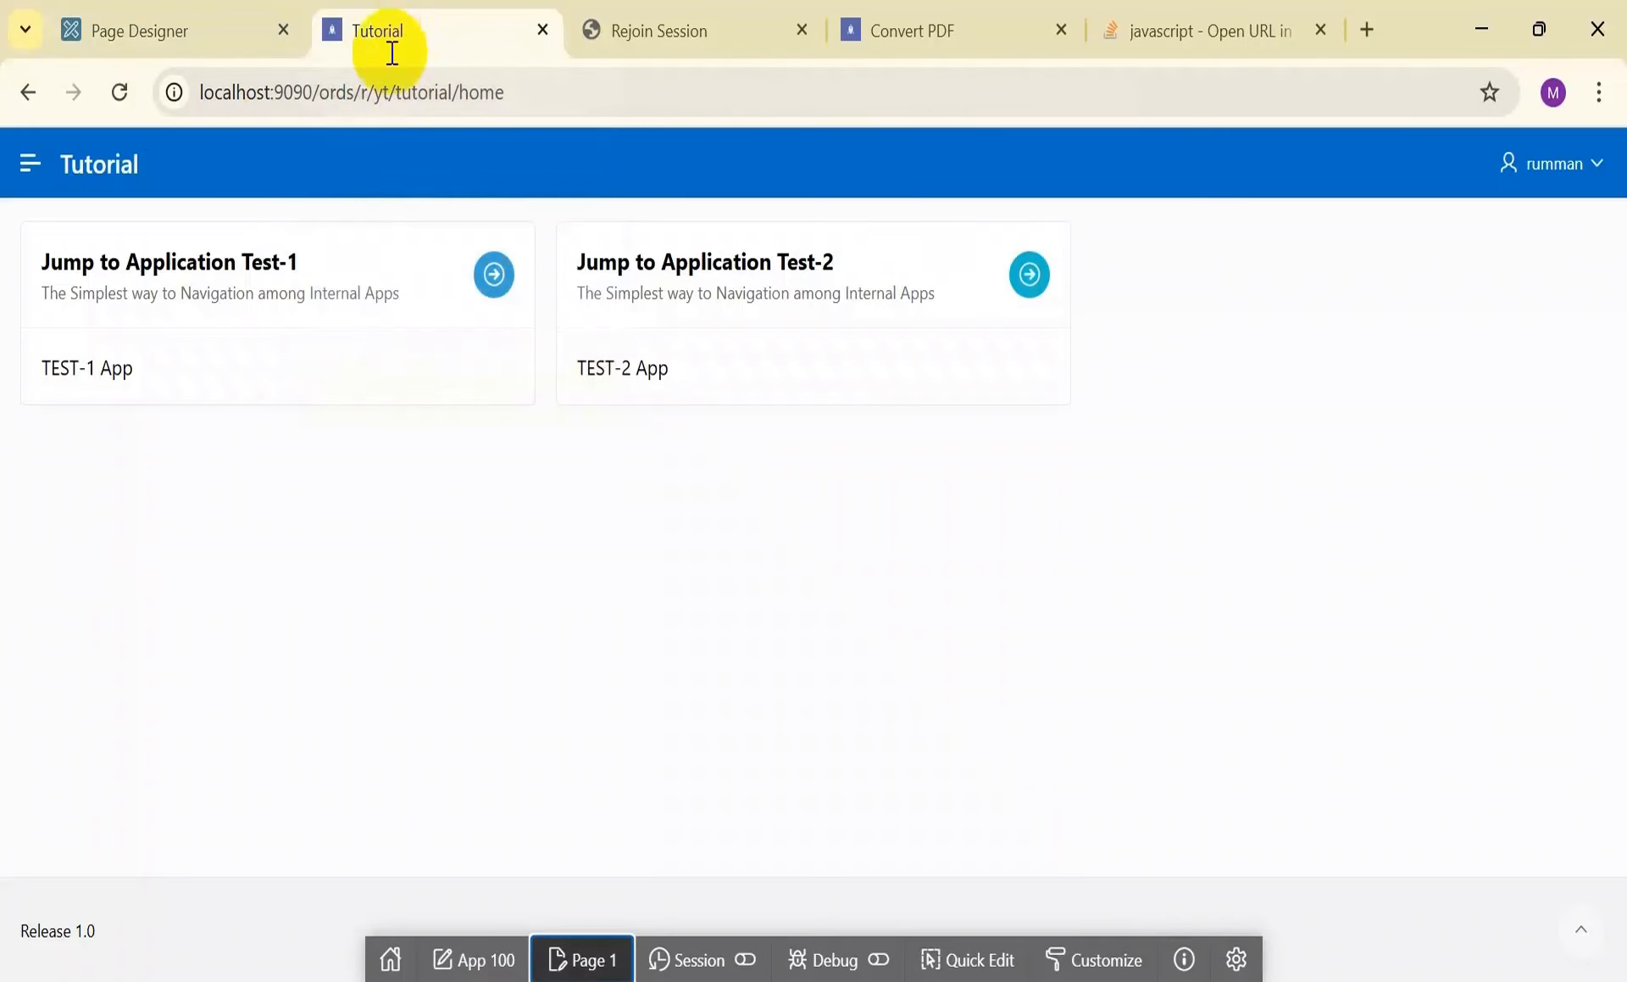
left_click(121, 100)
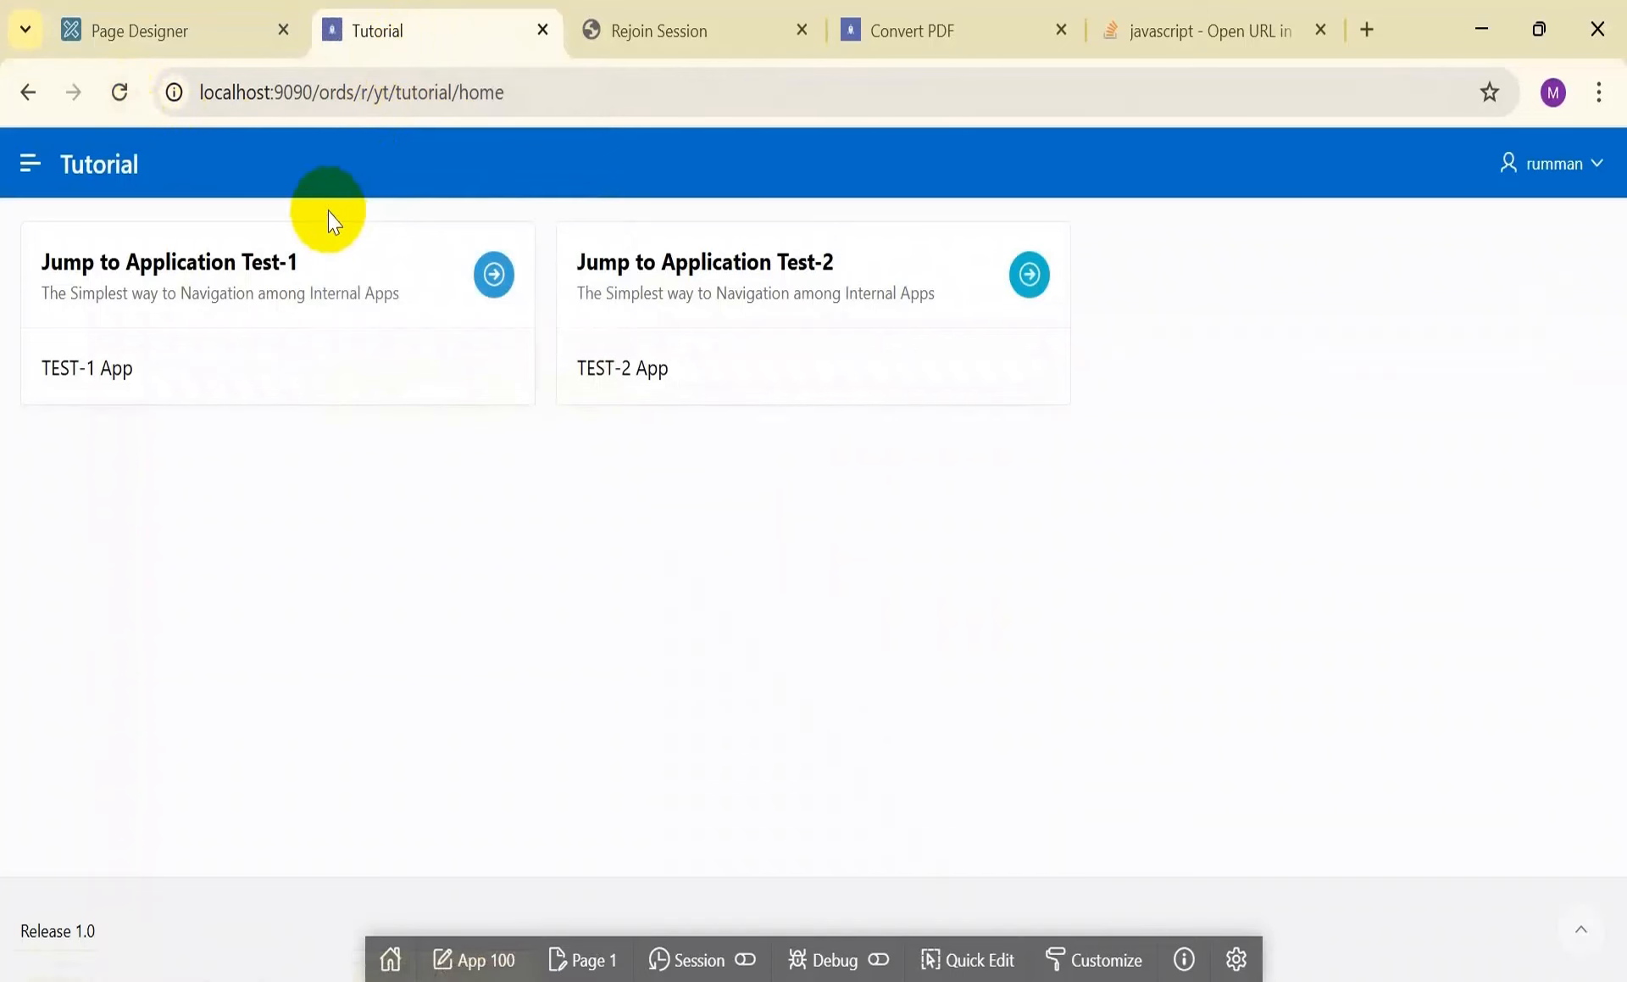
left_click(493, 278)
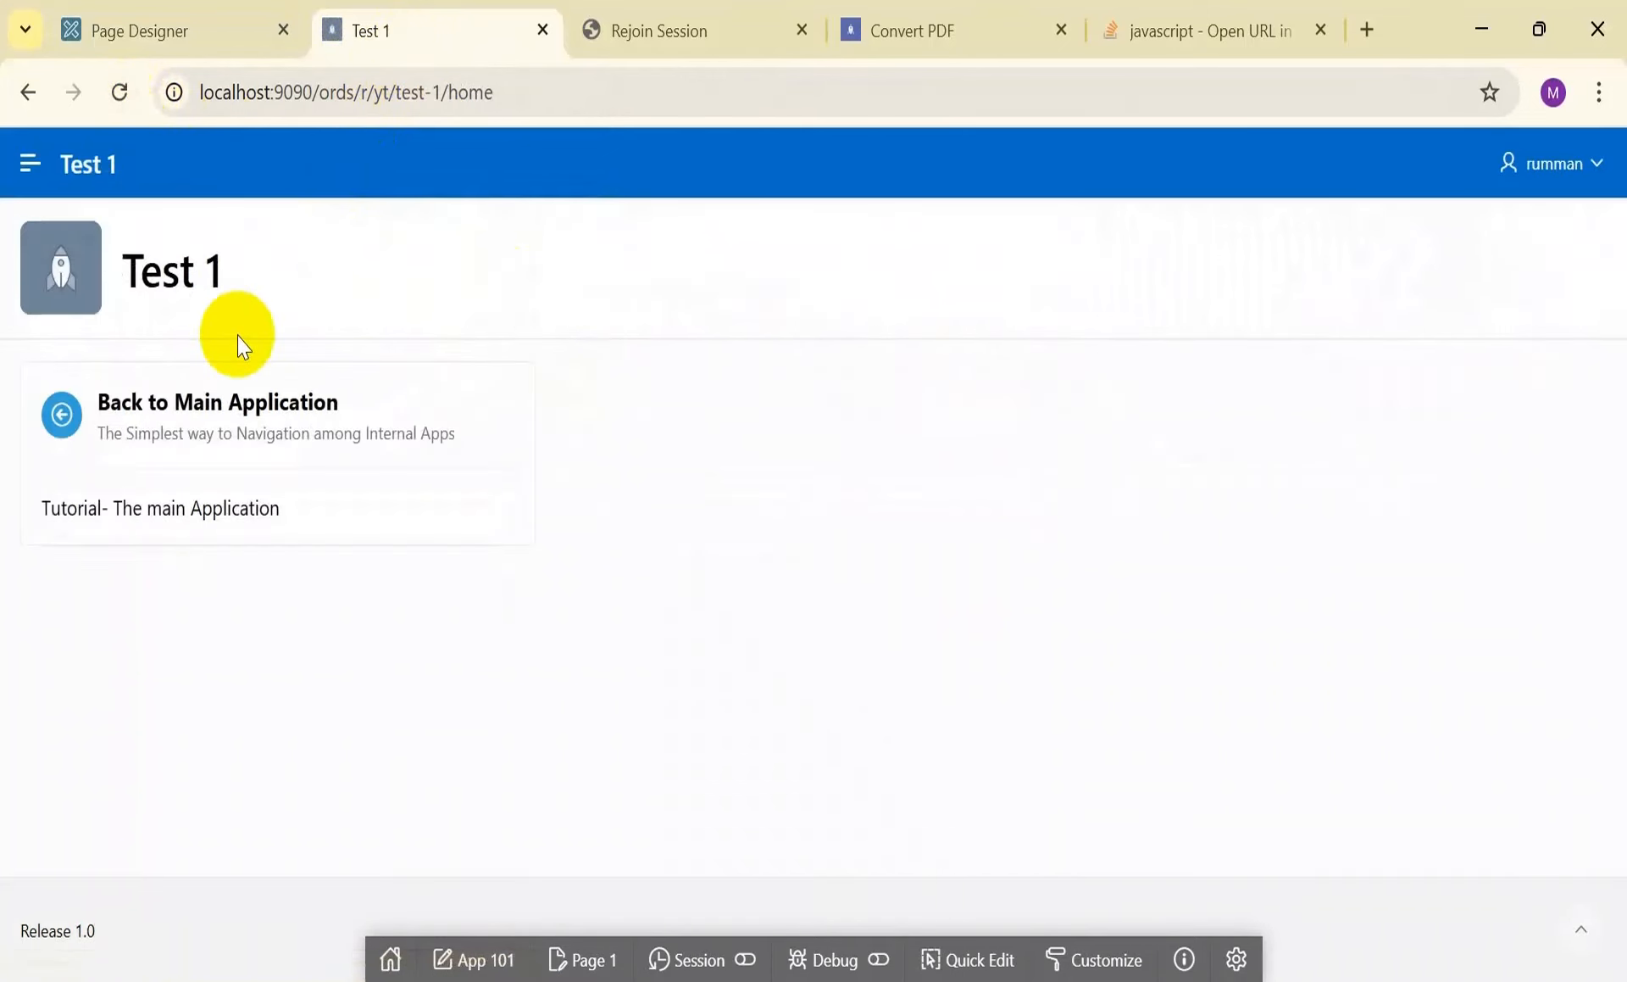
left_click(64, 415)
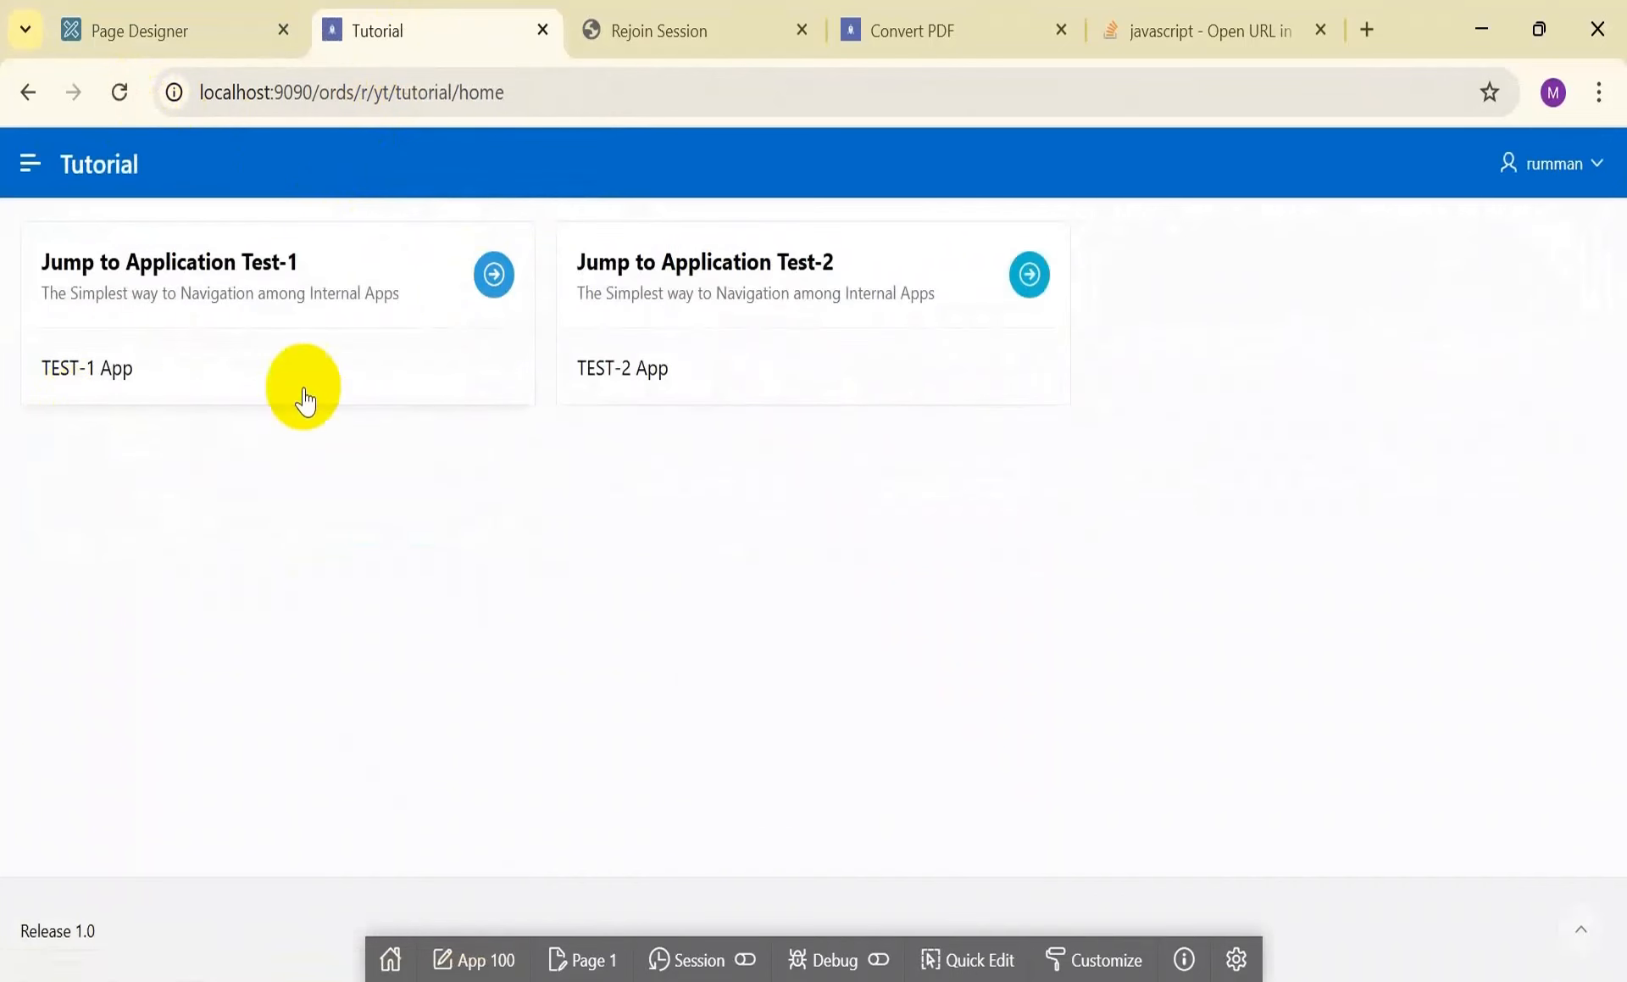
Test the Tutorial link to Test 2 and Test 2's links back to the main application and on to Test 1
left_click(1026, 278)
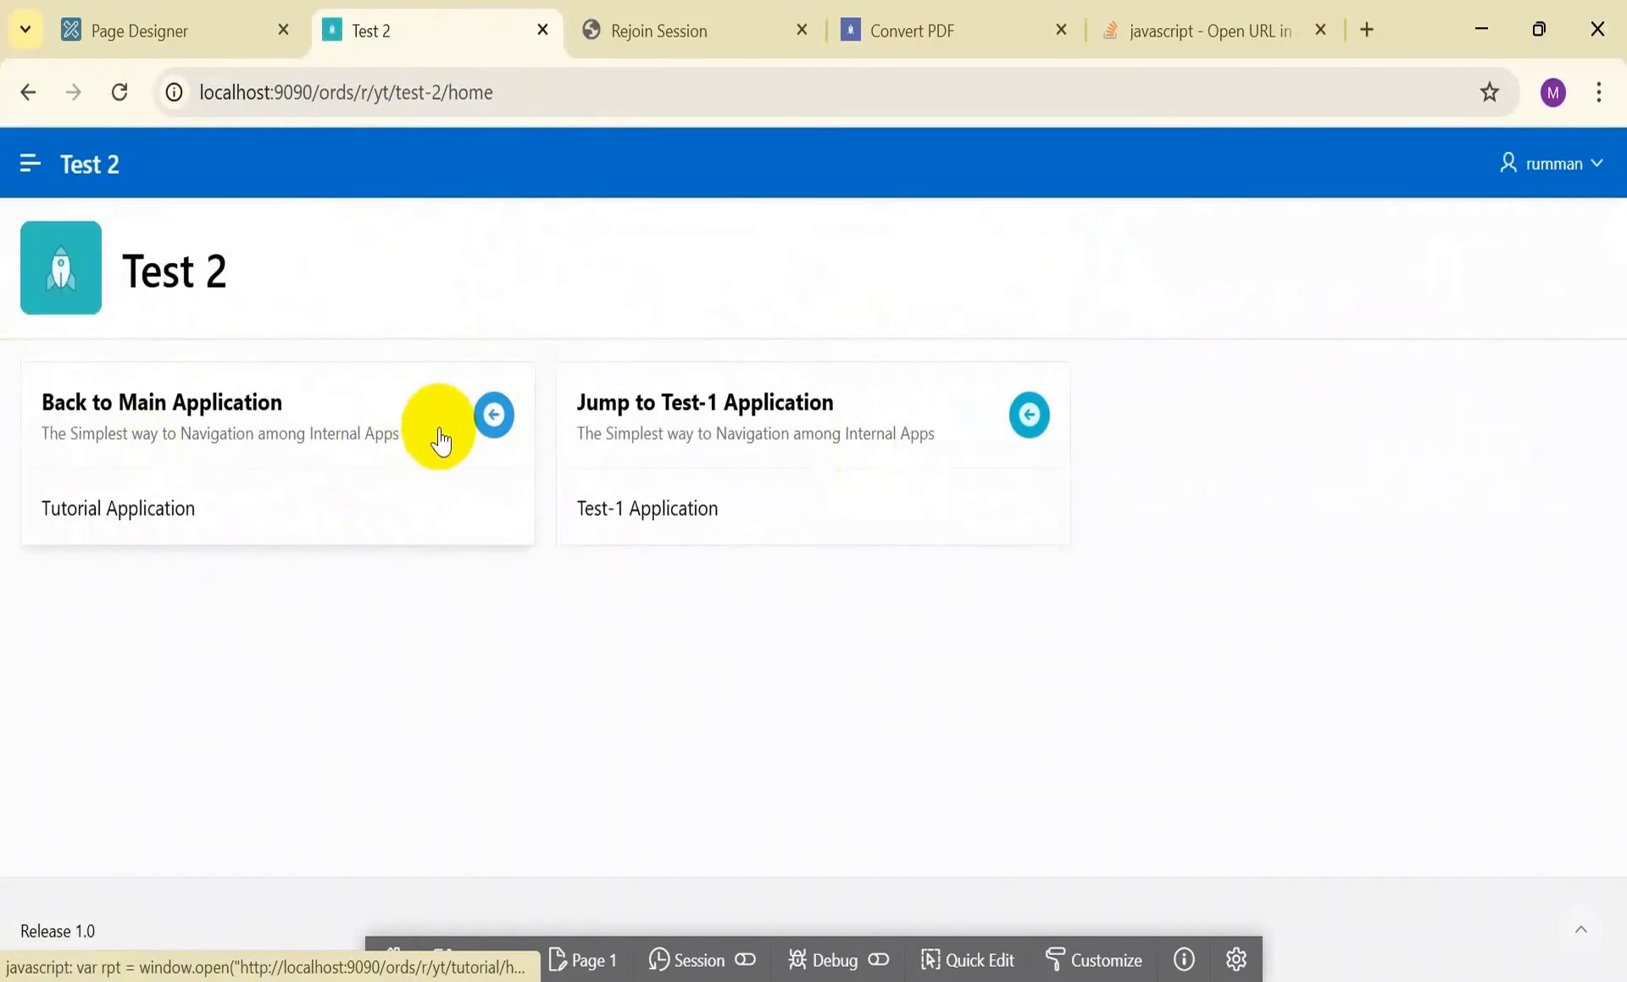
left_click(494, 413)
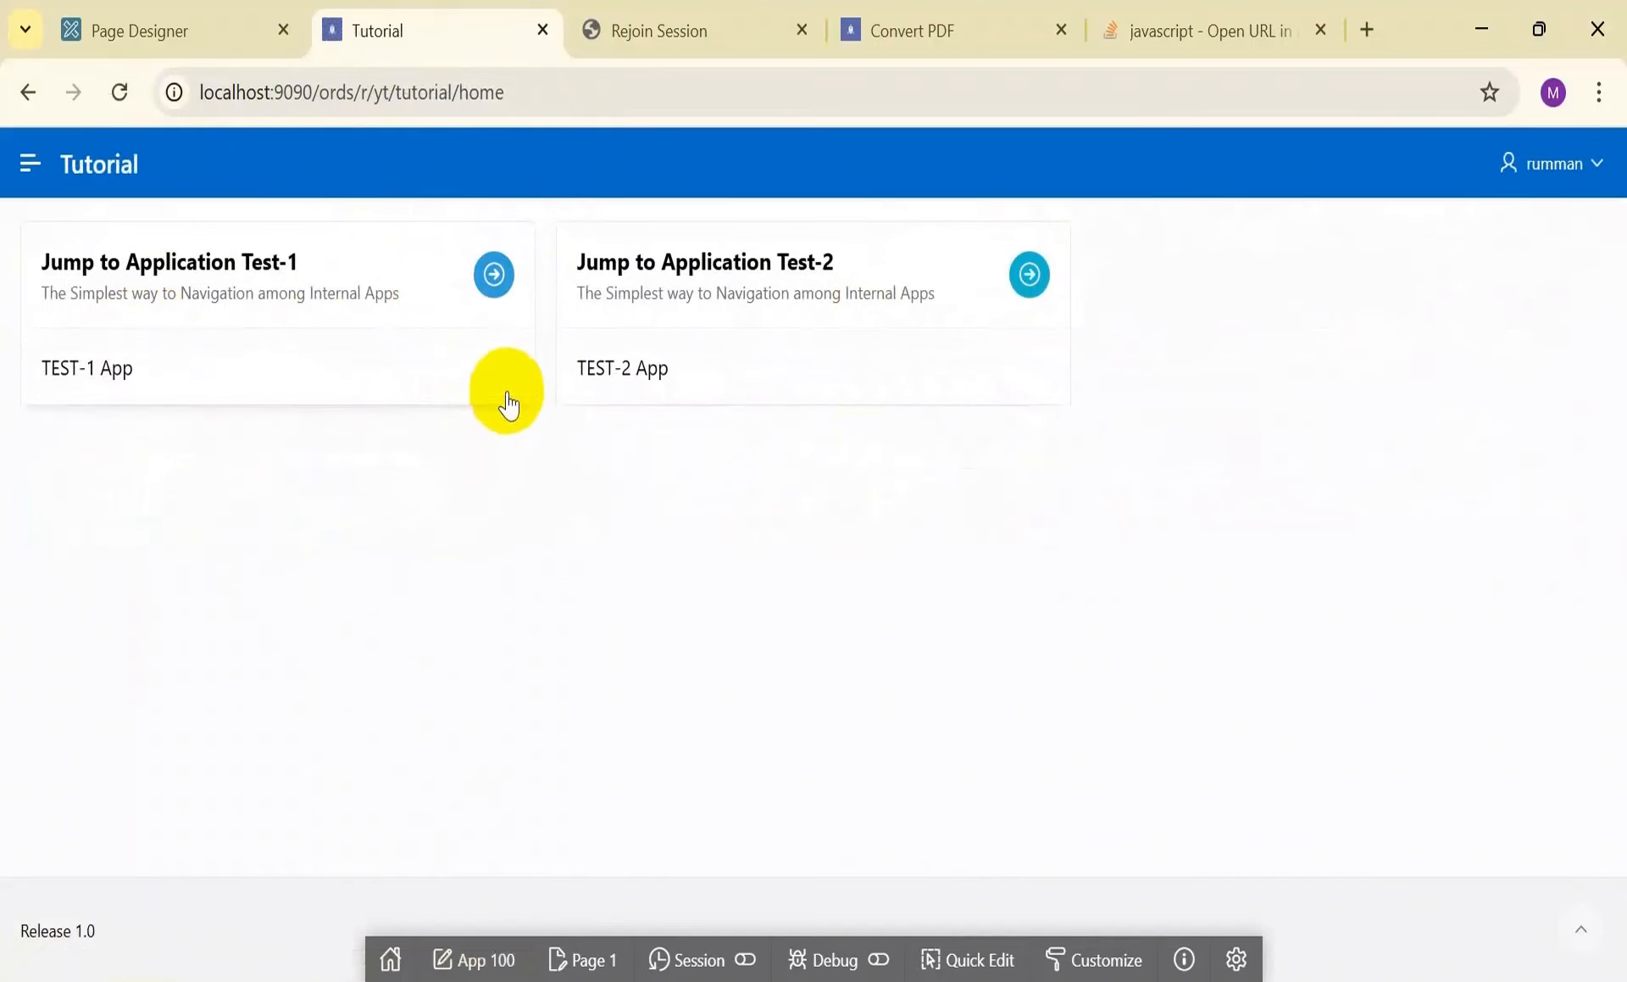
left_click(1028, 277)
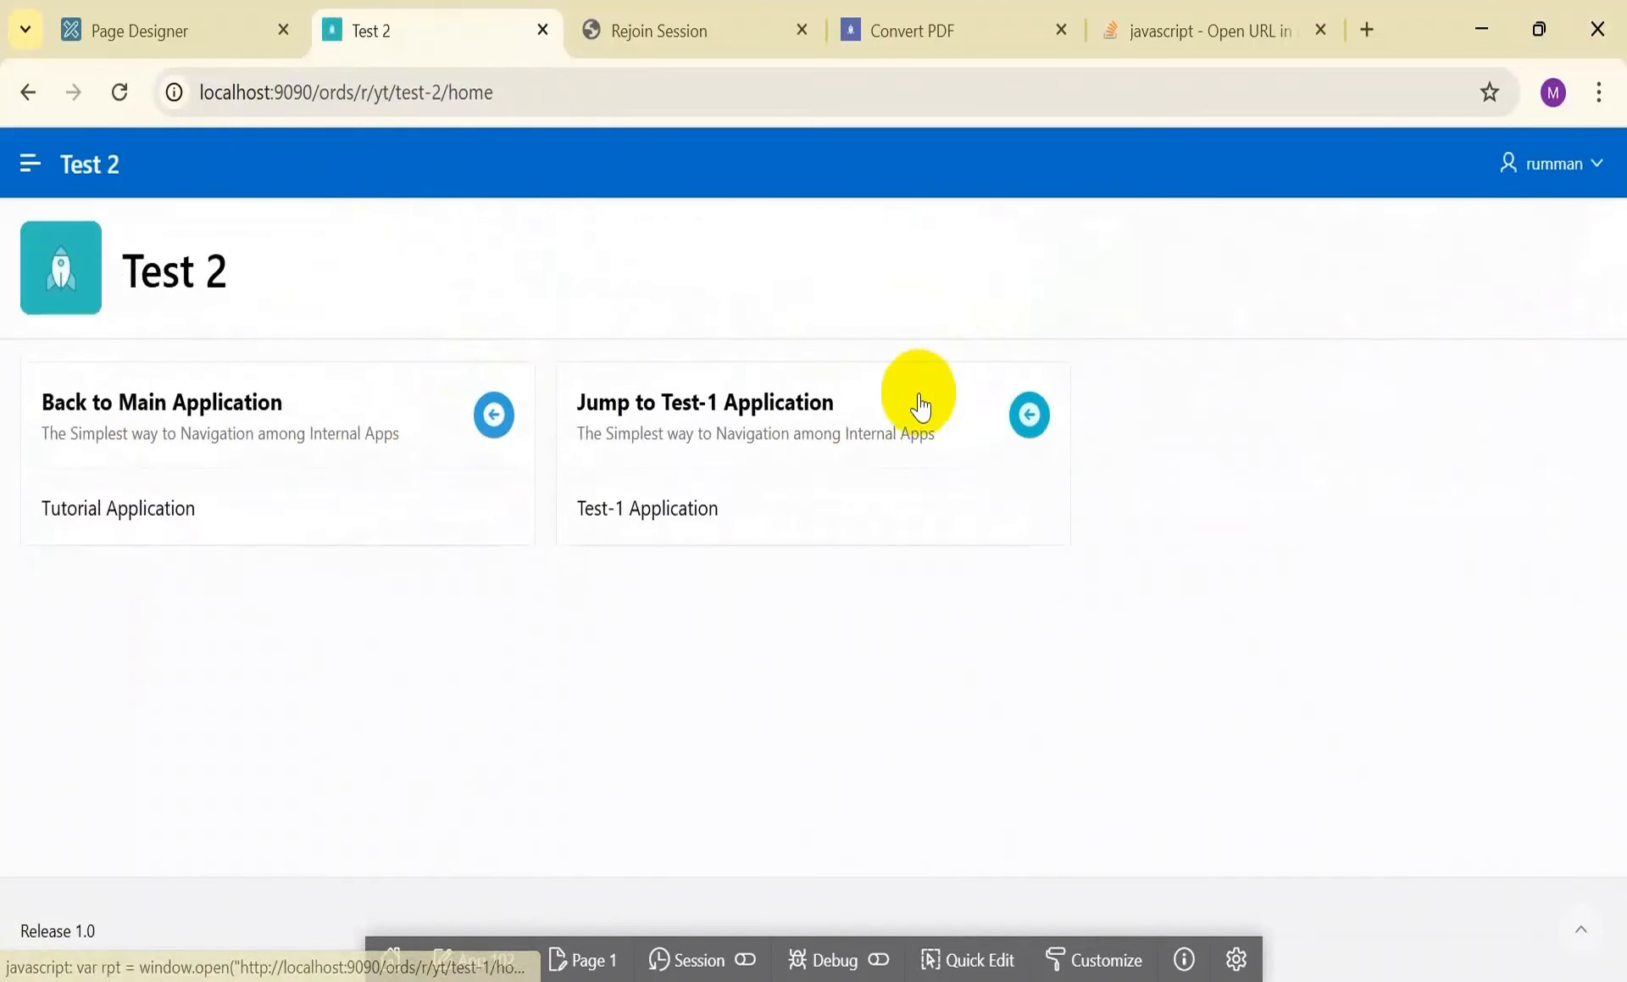
left_click(1031, 416)
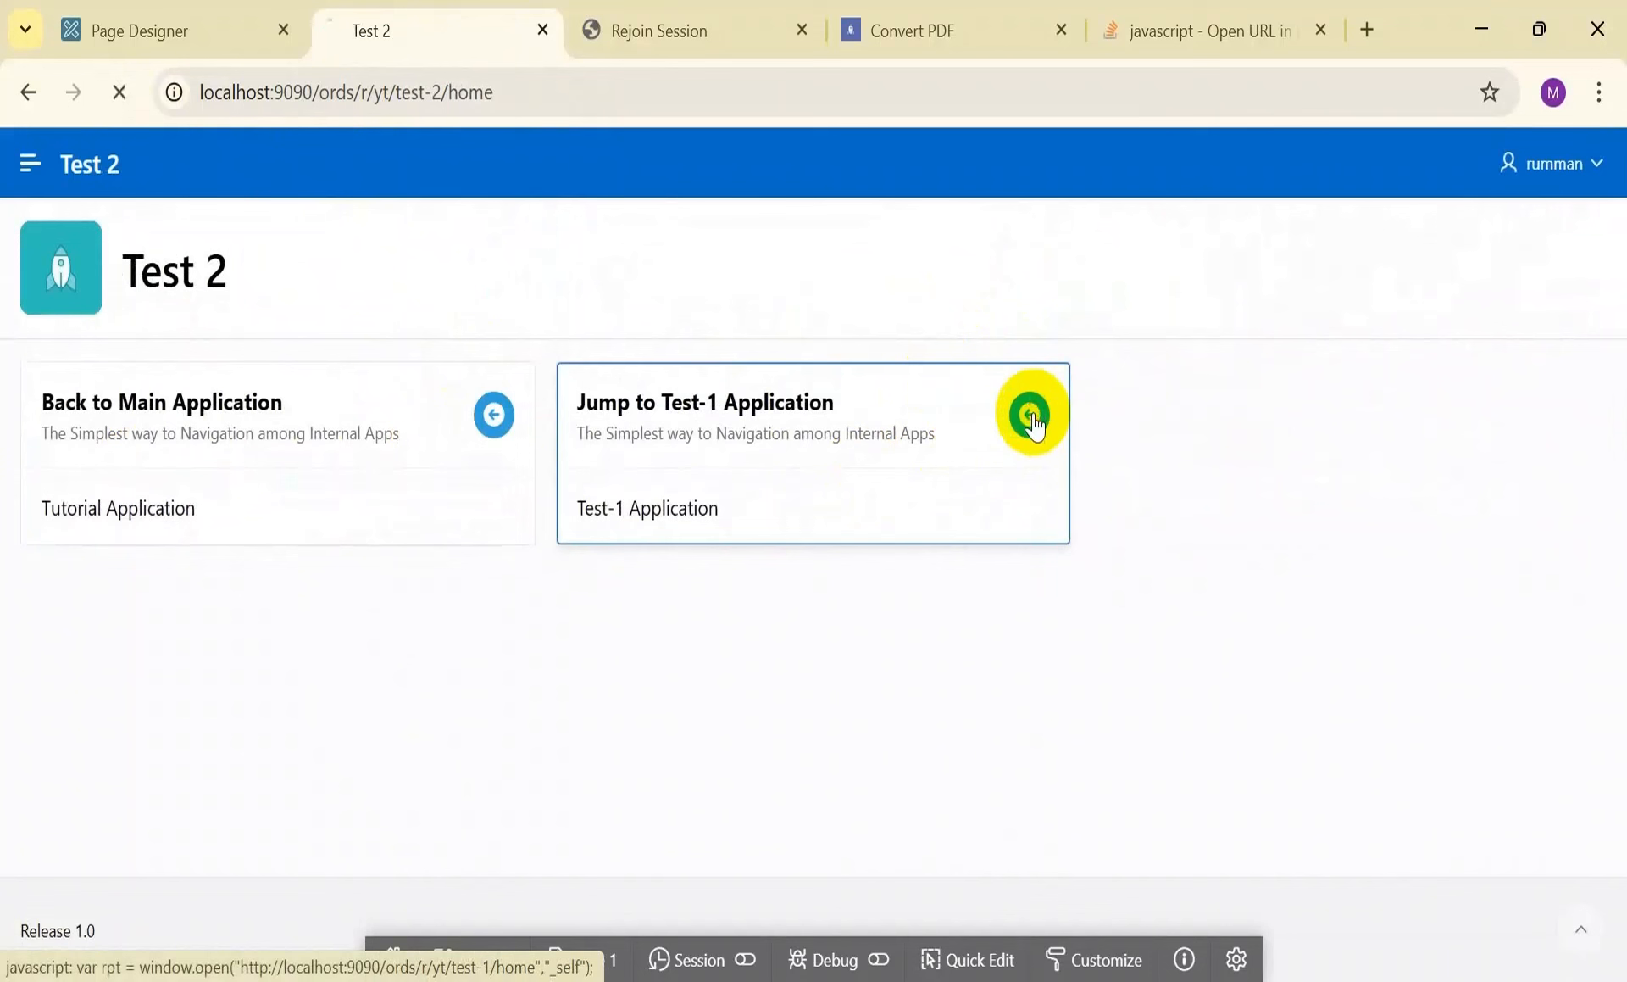